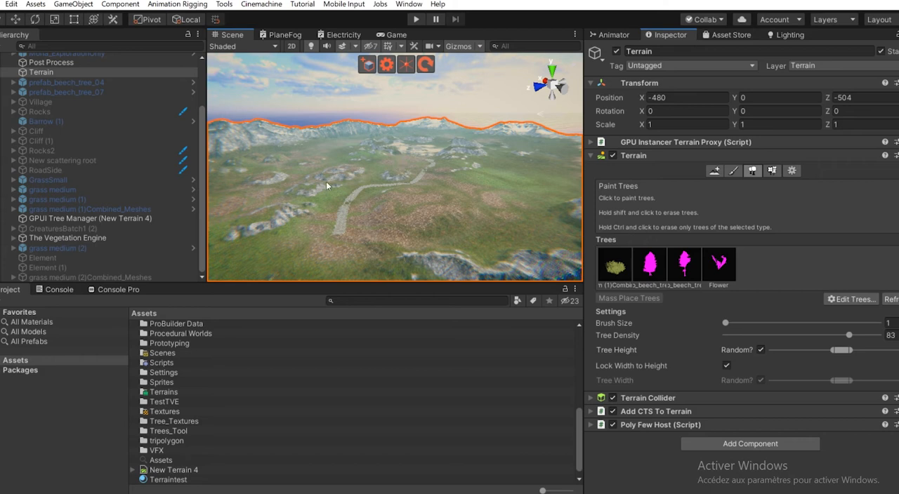
- Paint a bush and one of each beech tree prefab on the terrain near the stone path
scroll(389, 179, up, 5)
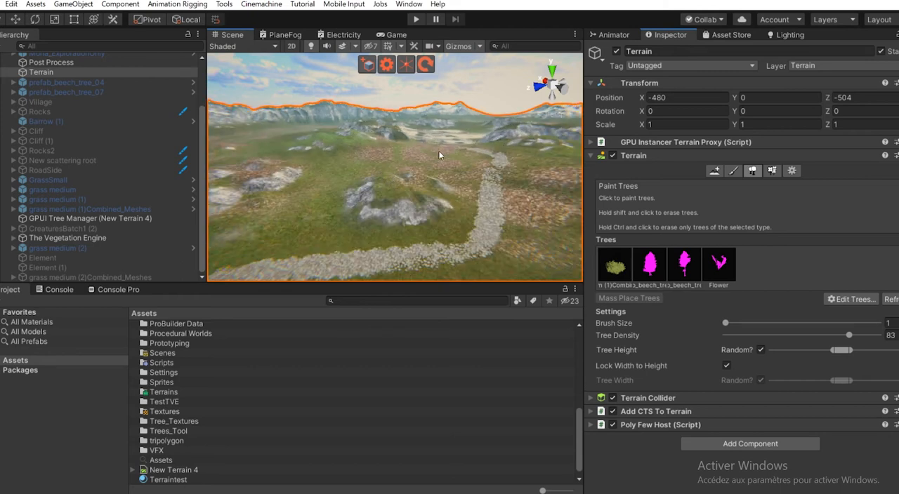
scroll(411, 191, down, 8)
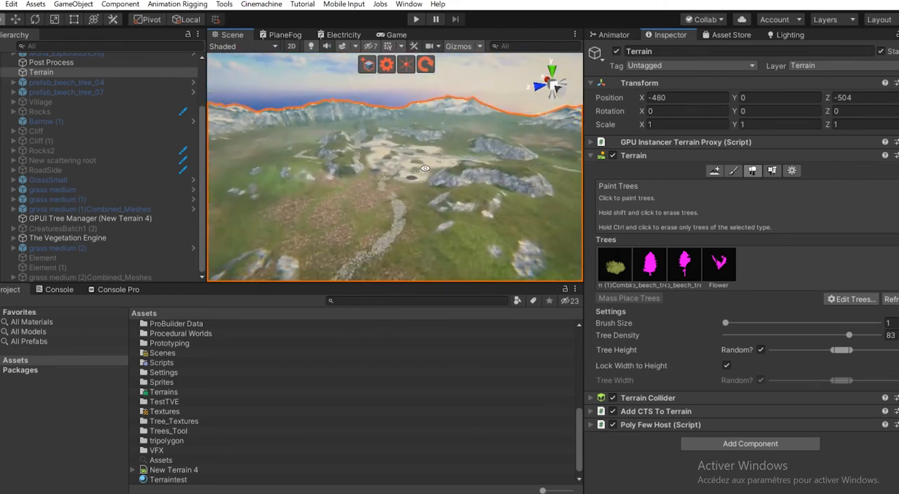
alt+right_drag(411, 192, 397, 132)
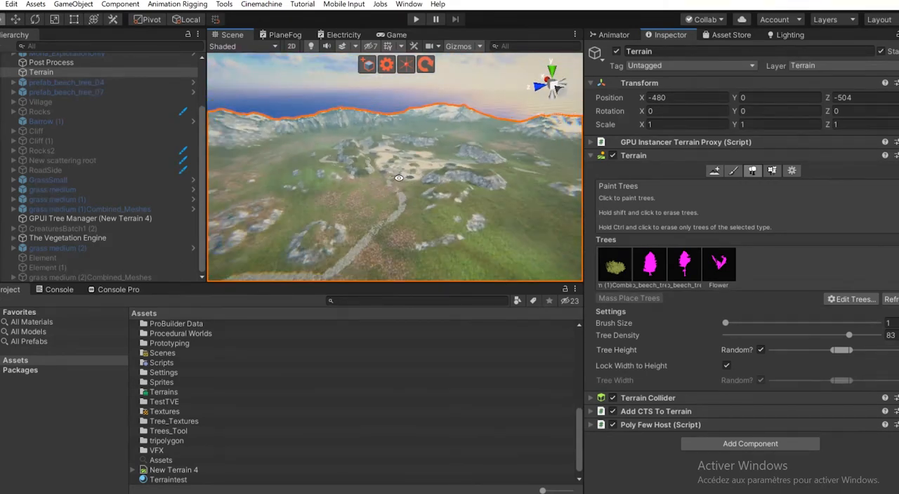
alt+drag(377, 198, 408, 167)
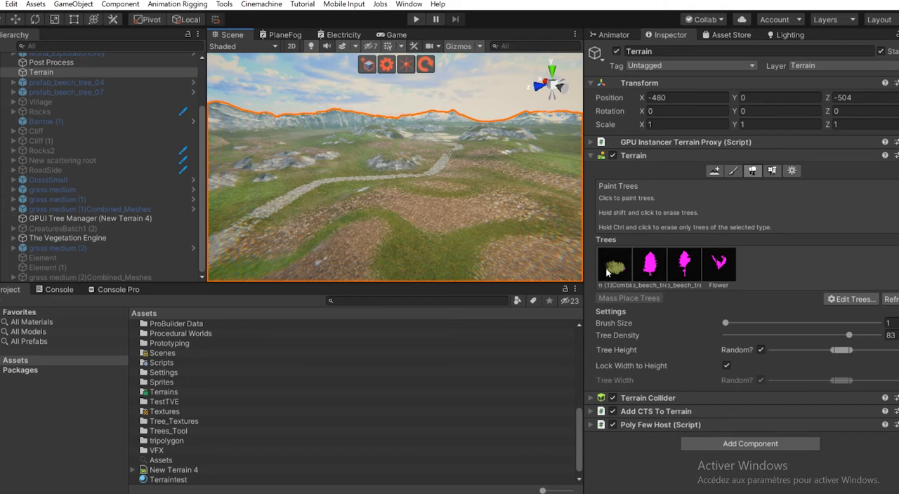
click(612, 271)
scroll(412, 223, up, 5)
click(359, 200)
click(646, 269)
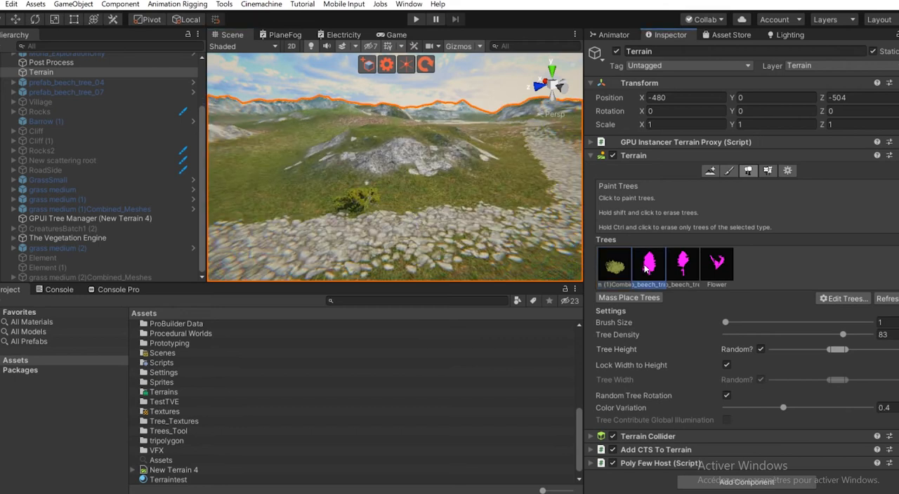
click(413, 208)
click(682, 264)
click(520, 203)
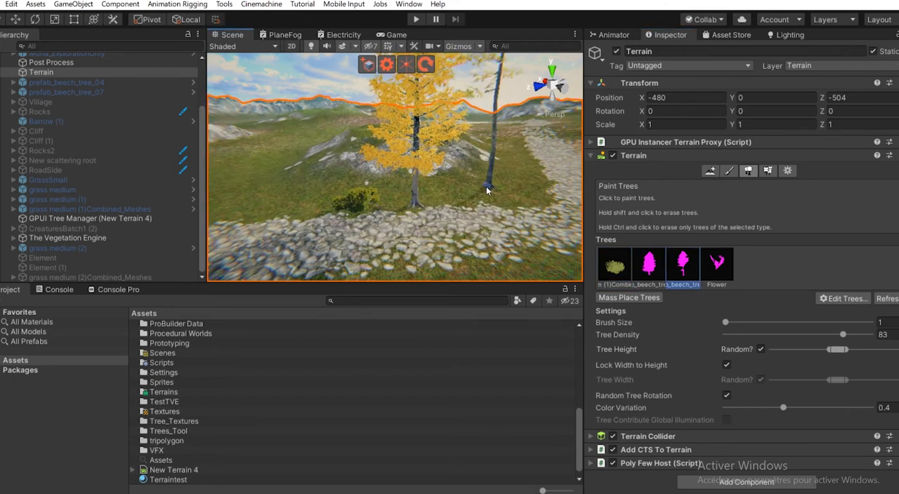
- Paint the Flower tree prefab onto the grass beside the stone path
scroll(571, 210, down, 5)
click(706, 264)
scroll(431, 201, up, 5)
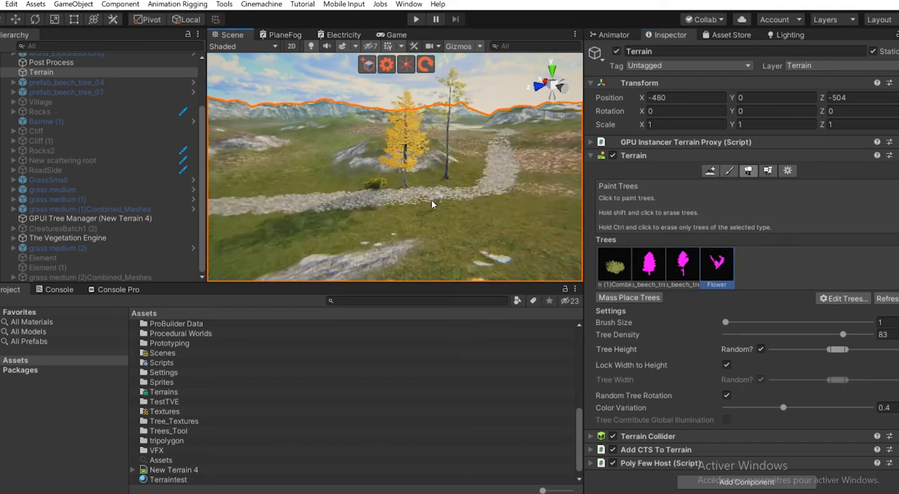
scroll(443, 213, up, 8)
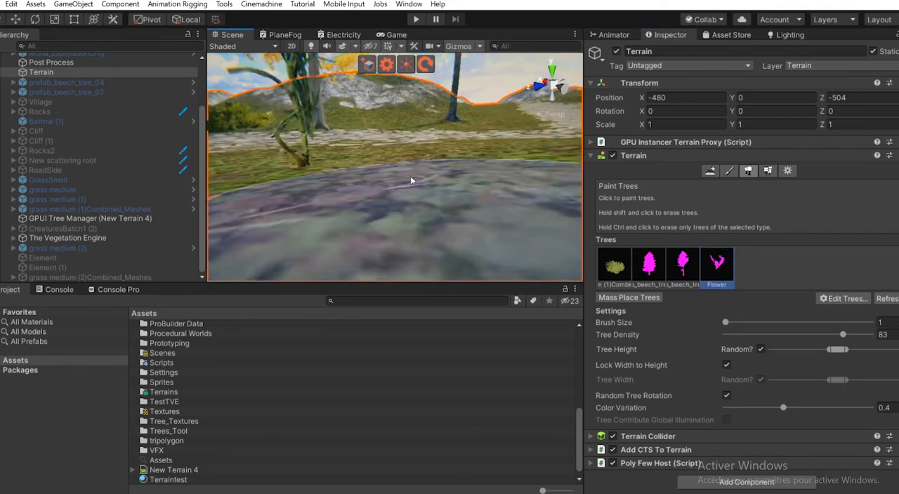
scroll(401, 160, down, 3)
middle_drag(402, 136, 463, 236)
scroll(444, 158, down, 5)
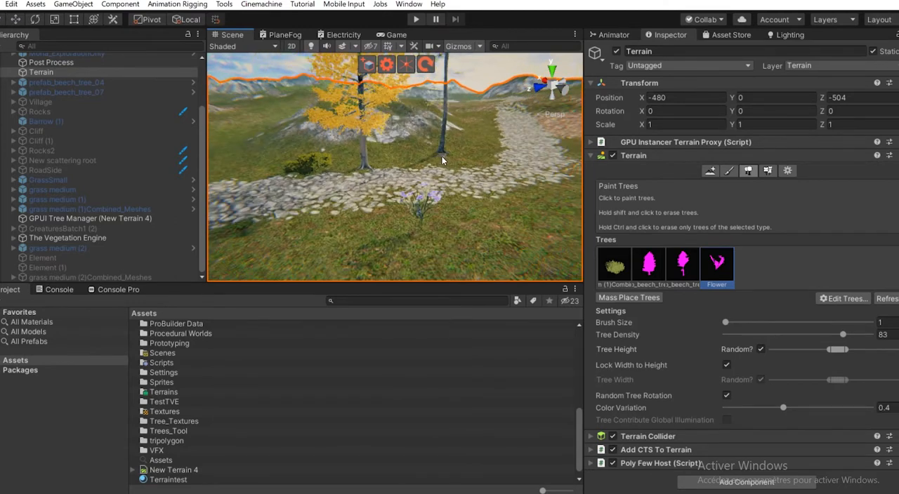
right_drag(403, 162, 421, 164)
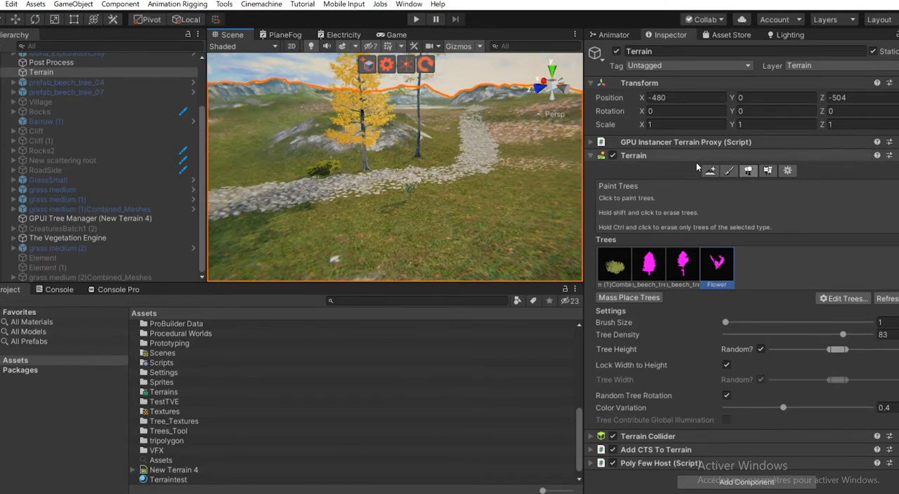
click(768, 170)
scroll(632, 295, down, 5)
click(715, 295)
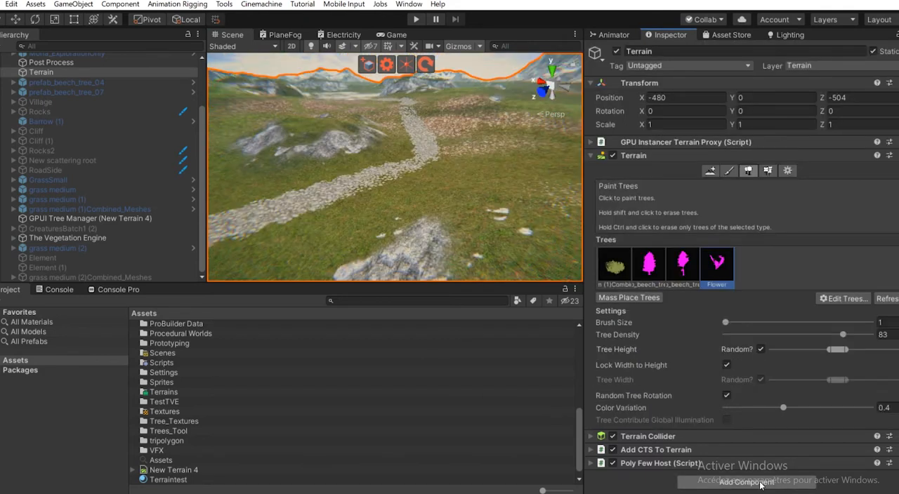
- Add the Trees_Tool component to the Terrain object and initialize it
click(760, 484)
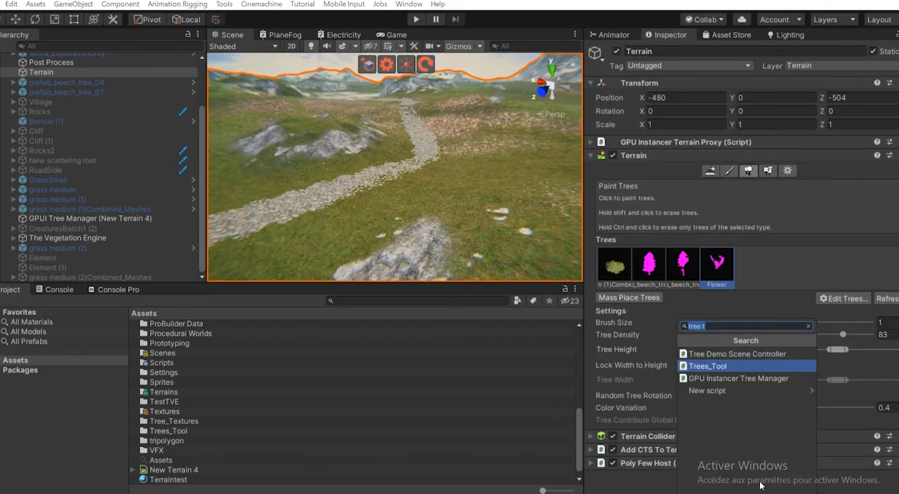
click(708, 366)
scroll(627, 372, down, 8)
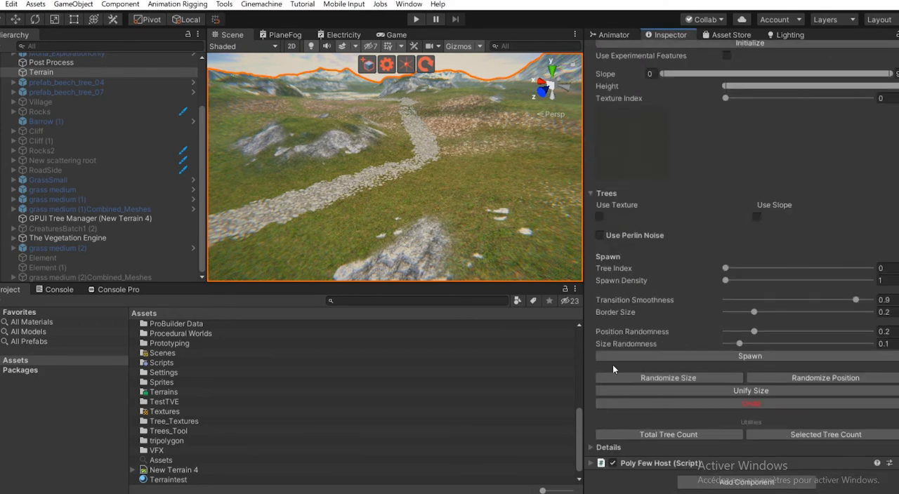
scroll(665, 301, up, 2)
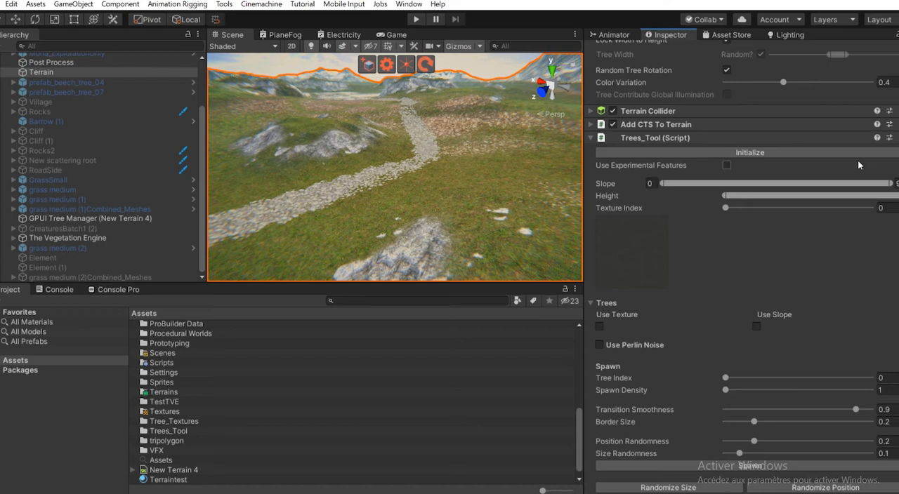
click(687, 154)
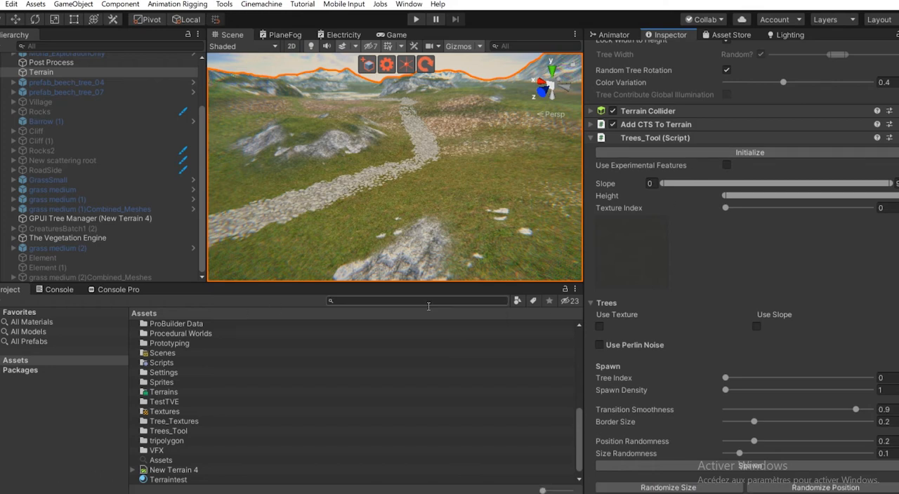
- Enable the experimental features of Trees_Tool, review the extra tree options, and disable them again
scroll(416, 180, down, 5)
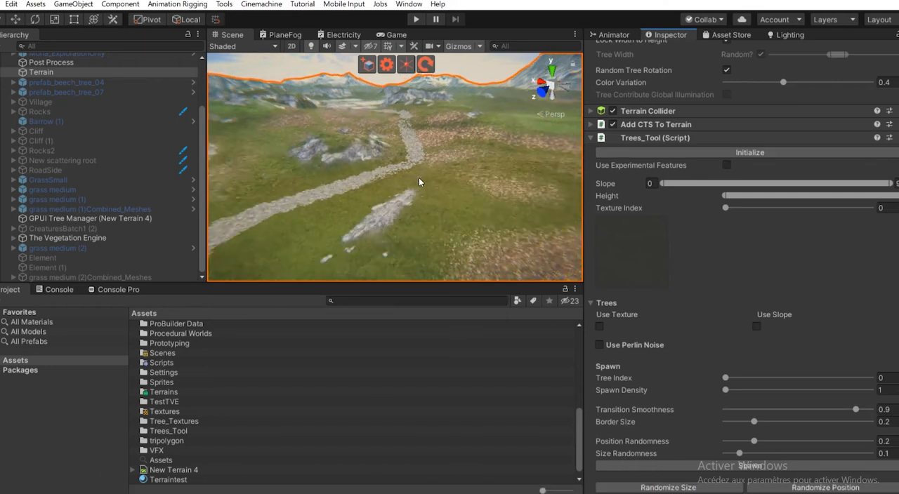
alt+drag(416, 179, 462, 163)
scroll(413, 179, down, 3)
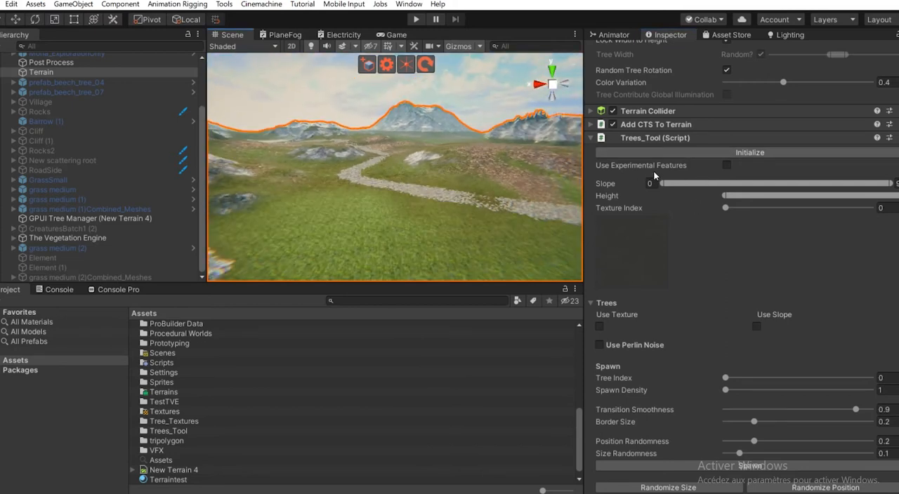
click(725, 167)
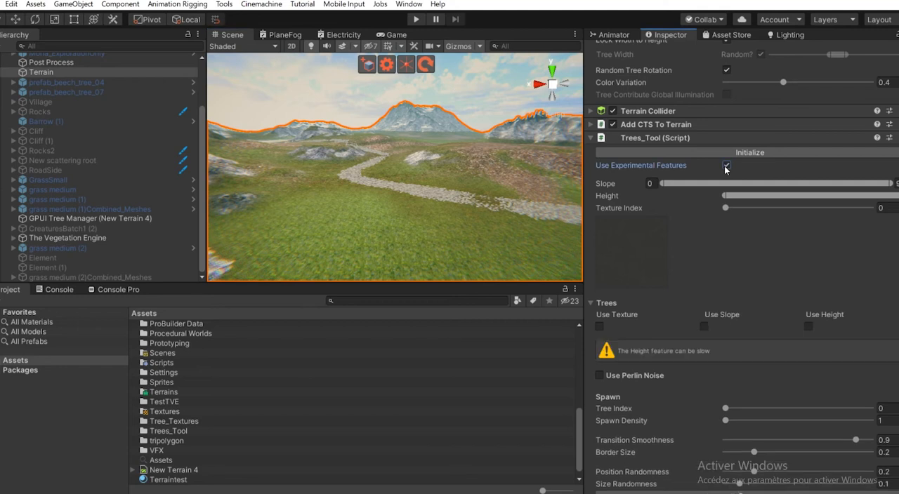
scroll(623, 326, down, 8)
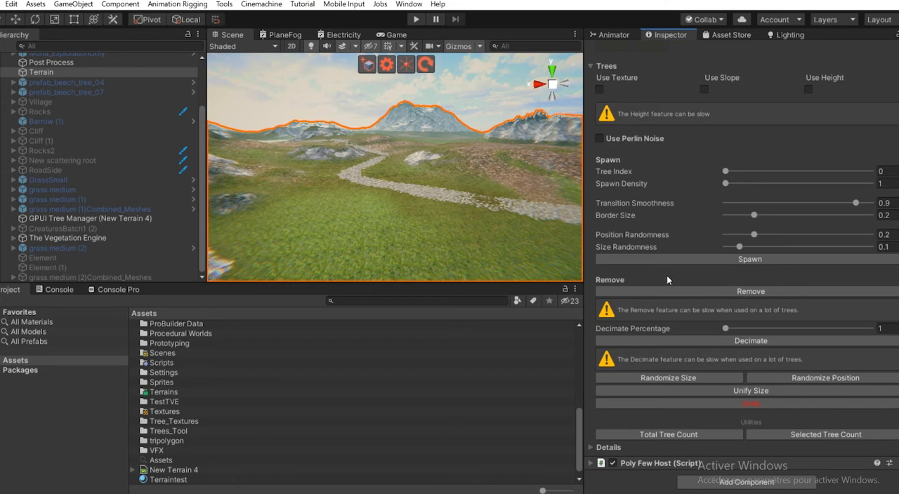
scroll(707, 308, up, 7)
click(727, 147)
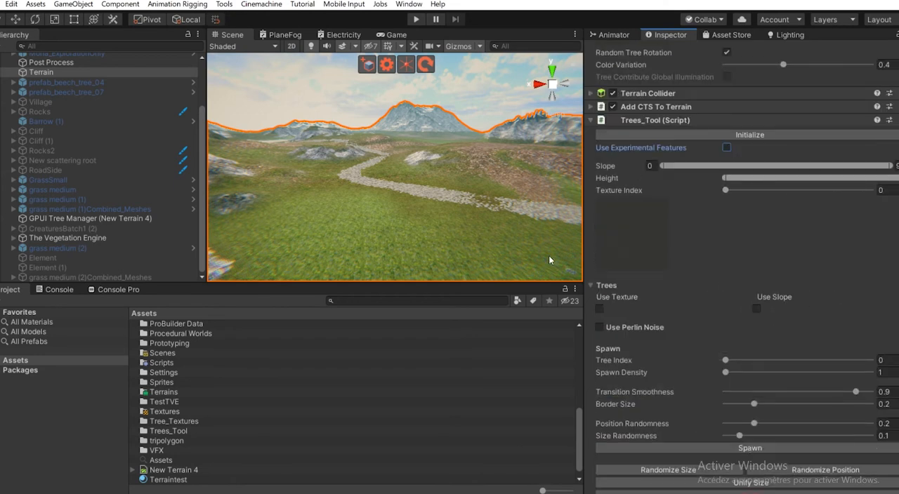
- Collapse the Trees section of Trees_Tool, expand Details, and set the Detail Index to 3
click(604, 286)
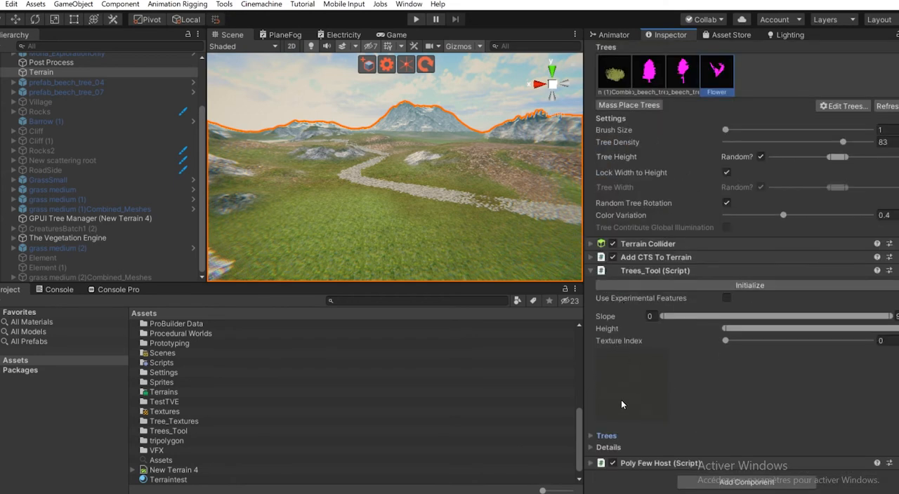
click(622, 451)
scroll(642, 402, down, 7)
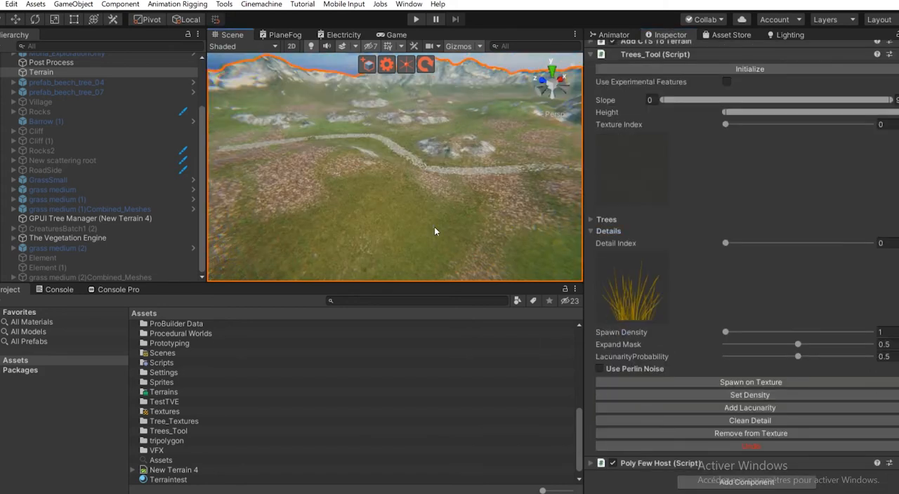
right_drag(435, 232, 295, 185)
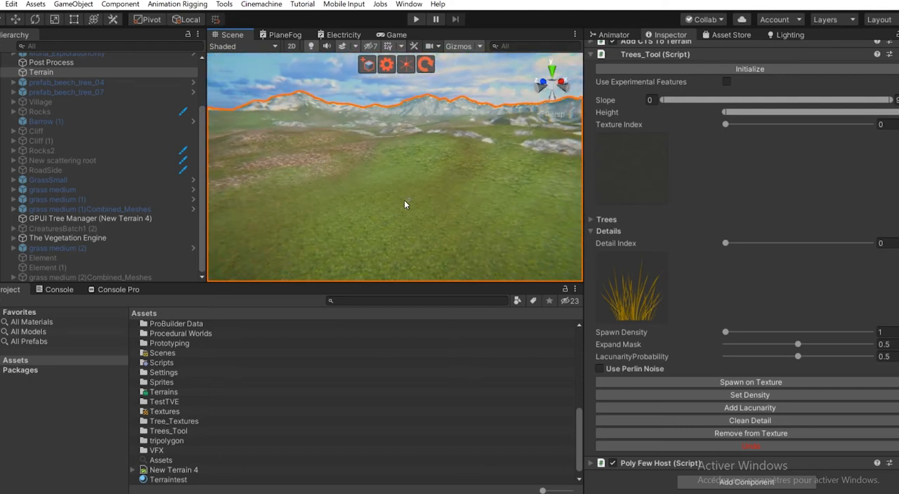
right_drag(442, 172, 410, 199)
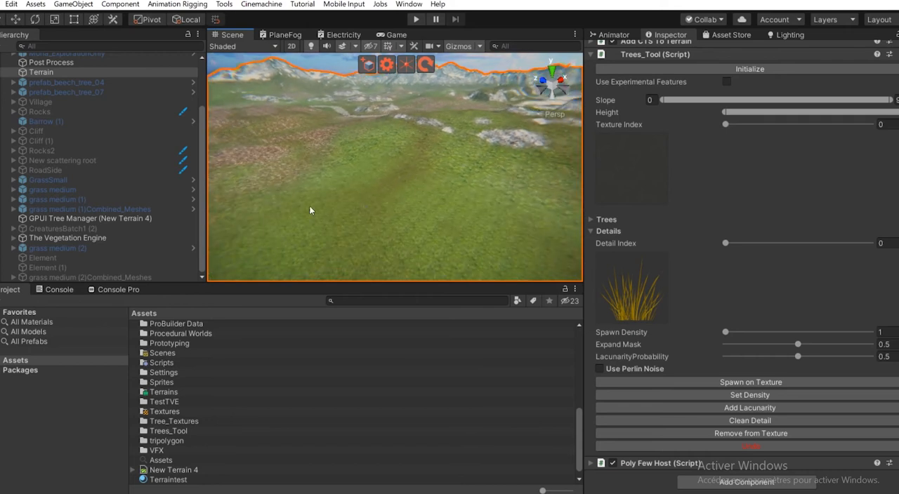
drag(724, 244, 896, 236)
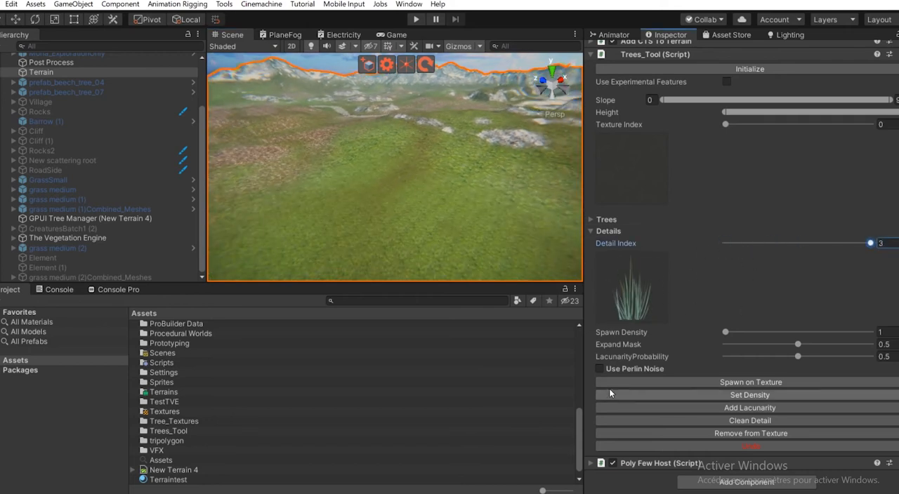
- Set the Spawn Density to 8 and spawn the grass detail on the texture at index 0
drag(725, 124, 786, 138)
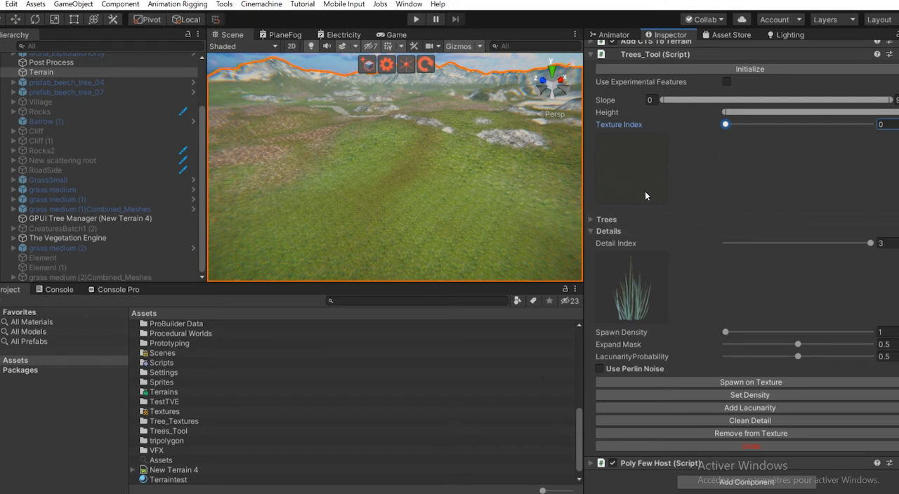
drag(746, 125, 727, 130)
scroll(737, 149, up, 10)
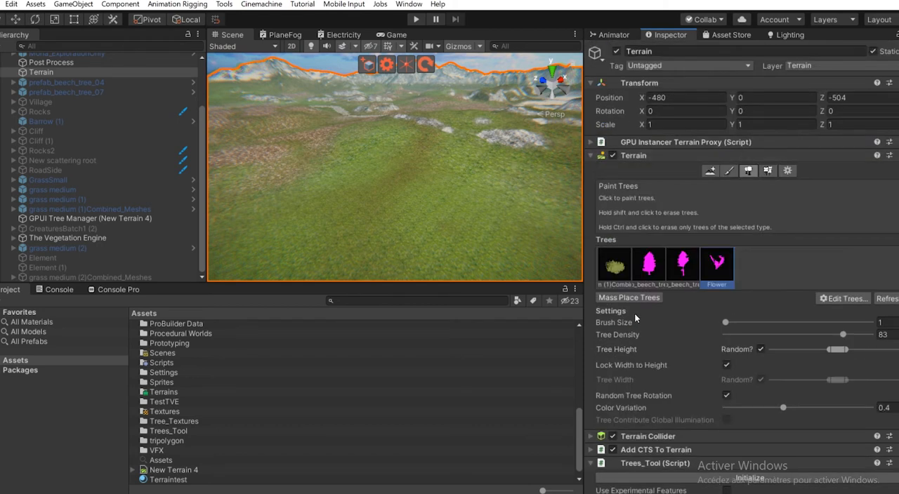
scroll(701, 274, down, 10)
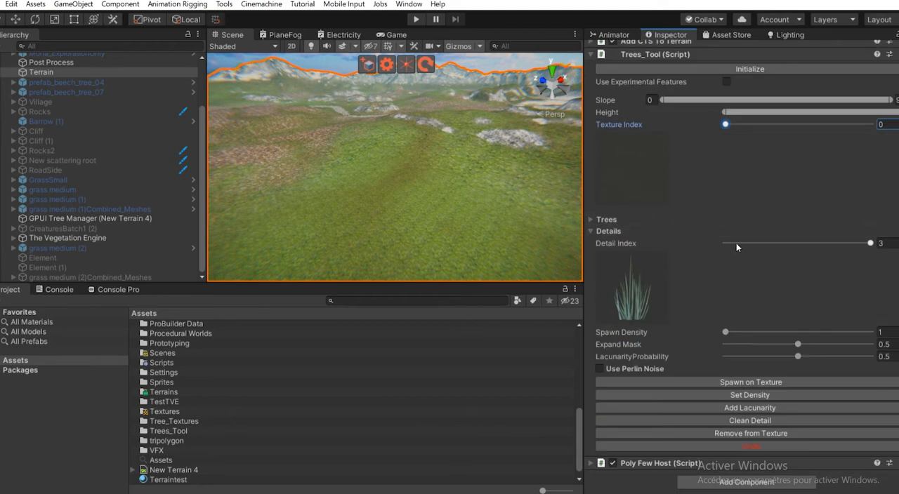
drag(726, 332, 831, 329)
click(724, 380)
right_drag(311, 187, 379, 265)
key(w)
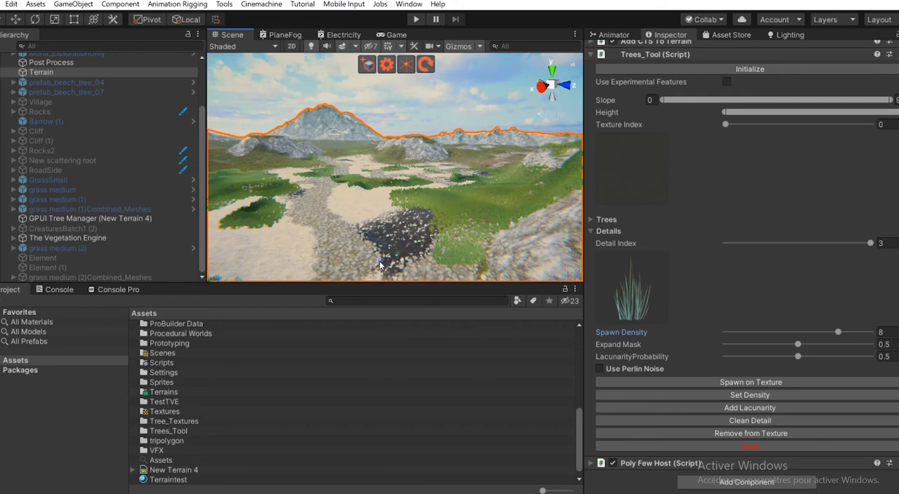
- Set the Texture Index to 7 and spawn the grass detail on that texture
click(726, 125)
drag(854, 128, 890, 135)
click(769, 383)
key(w)
- Set the Spawn Density to 4 and apply that density to the grass detail
right_drag(403, 148, 314, 140)
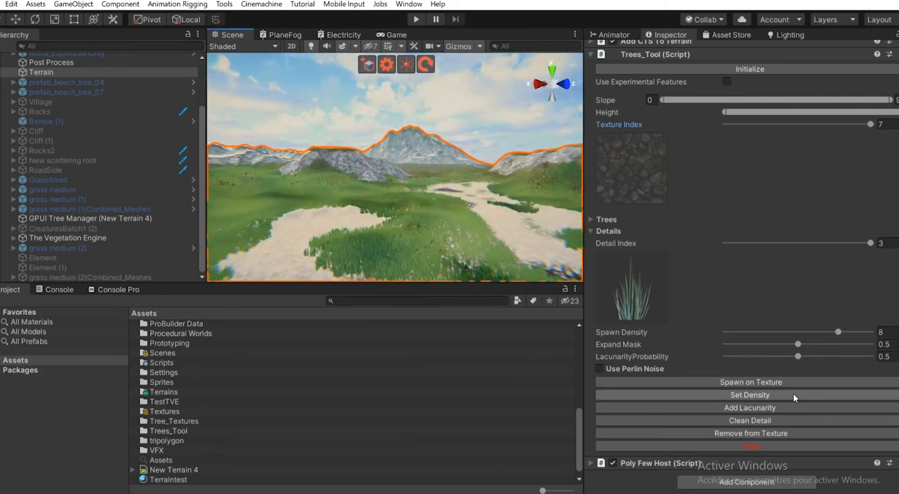
drag(801, 329, 773, 333)
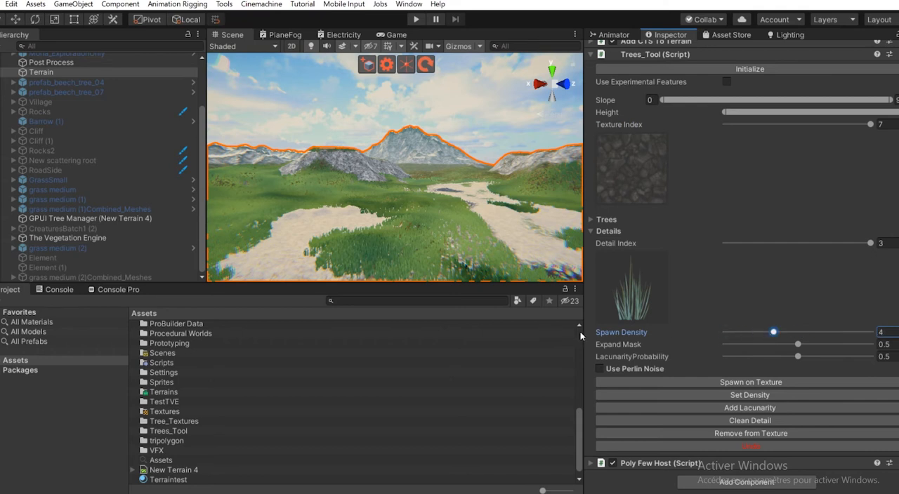
click(748, 397)
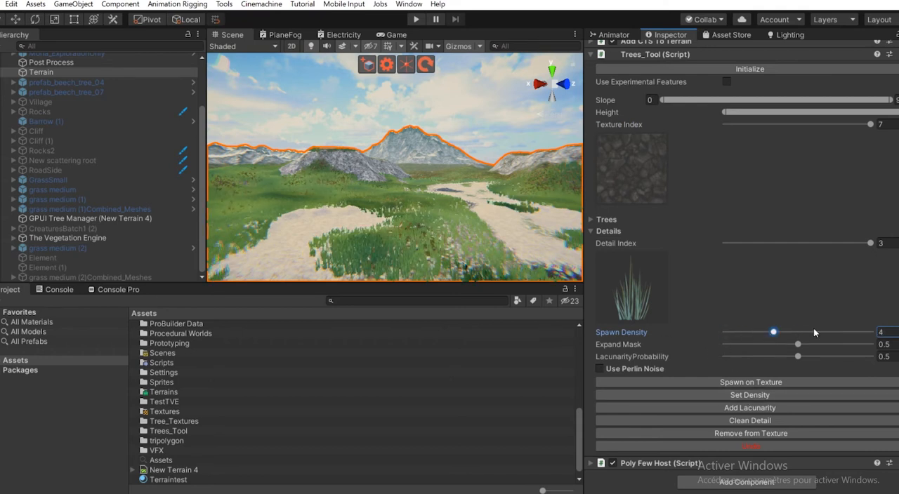
- Raise the Spawn Density to 10, apply it to the grass detail, and look over the coverage across the terrain
alt+drag(412, 213, 406, 235)
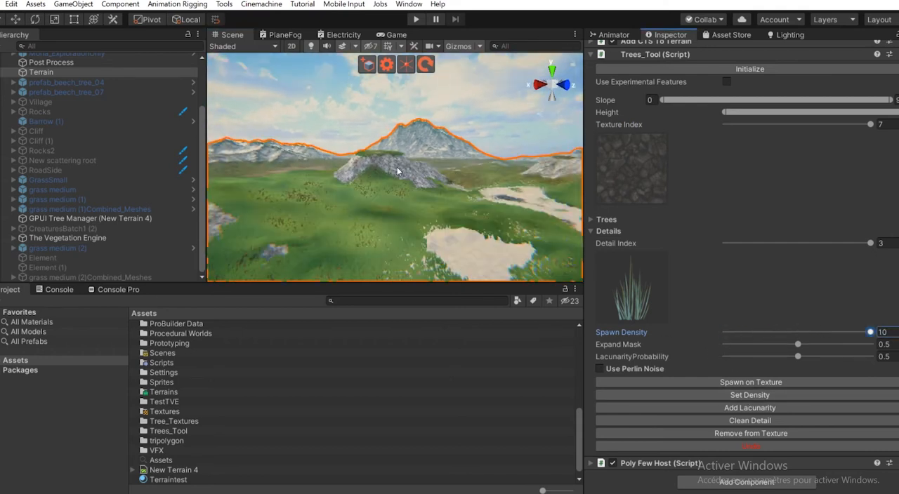
alt+drag(425, 150, 303, 213)
middle_drag(304, 212, 498, 209)
scroll(460, 216, up, 5)
alt+drag(457, 219, 493, 196)
alt+drag(385, 225, 454, 196)
middle_drag(453, 196, 440, 184)
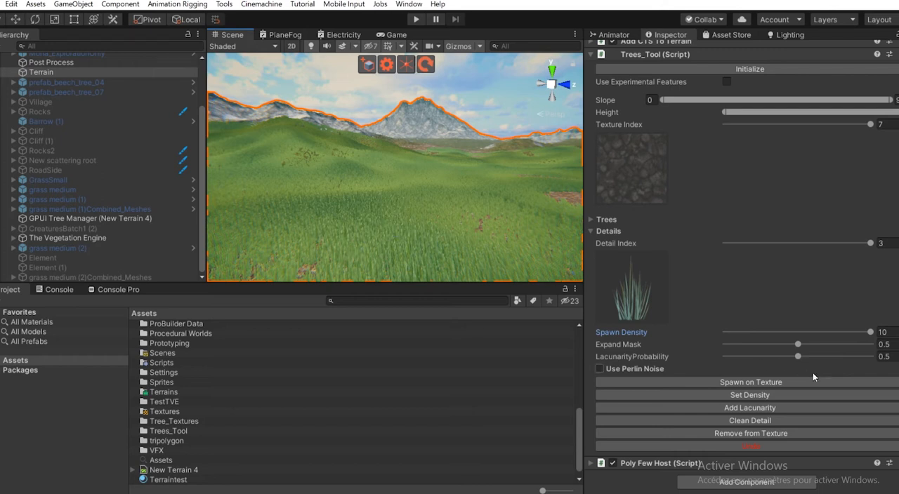
- Set the LacunarityProbability to 0.509 and add lacunarity to the grass detail twice
mouse_move(798, 356)
mouse_down()
mouse_move(749, 356)
mouse_move(801, 368)
mouse_move(790, 356)
mouse_move(828, 360)
mouse_move(801, 371)
mouse_up()
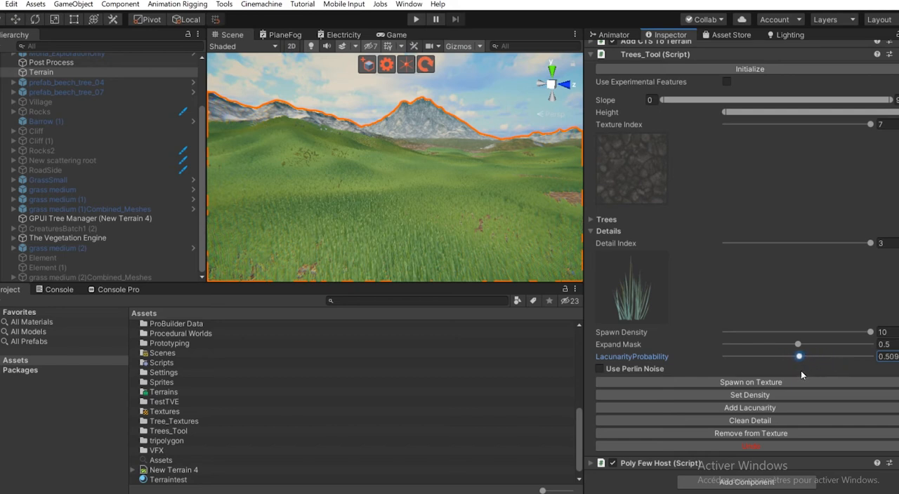
click(682, 407)
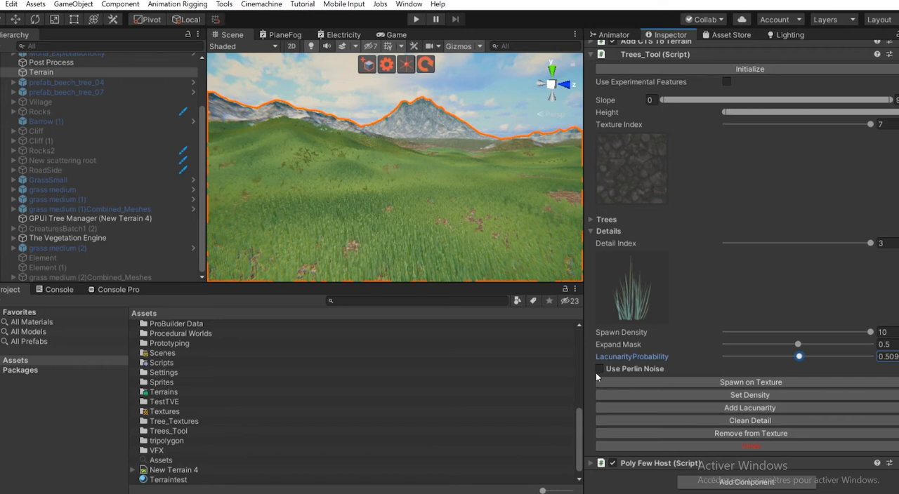
right_drag(406, 154, 442, 176)
click(761, 408)
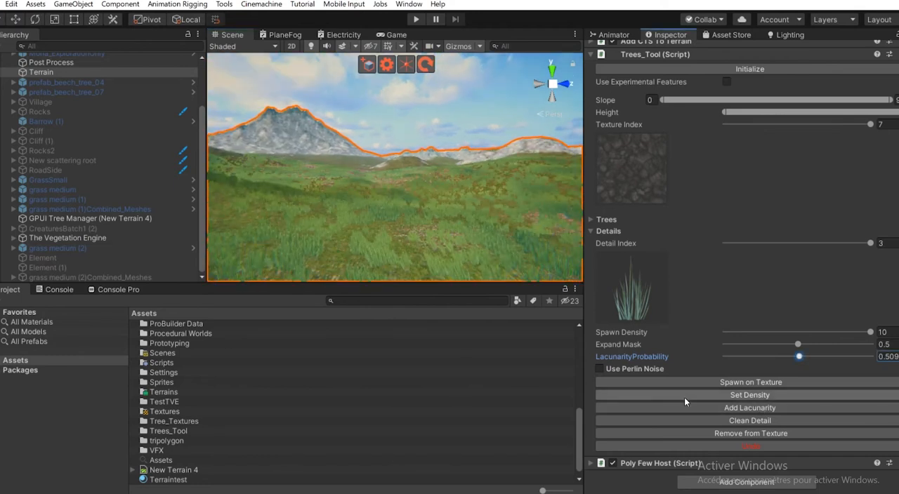
- Undo the lacunarity added to the grass detail and clean that detail off the terrain
click(793, 448)
click(793, 448)
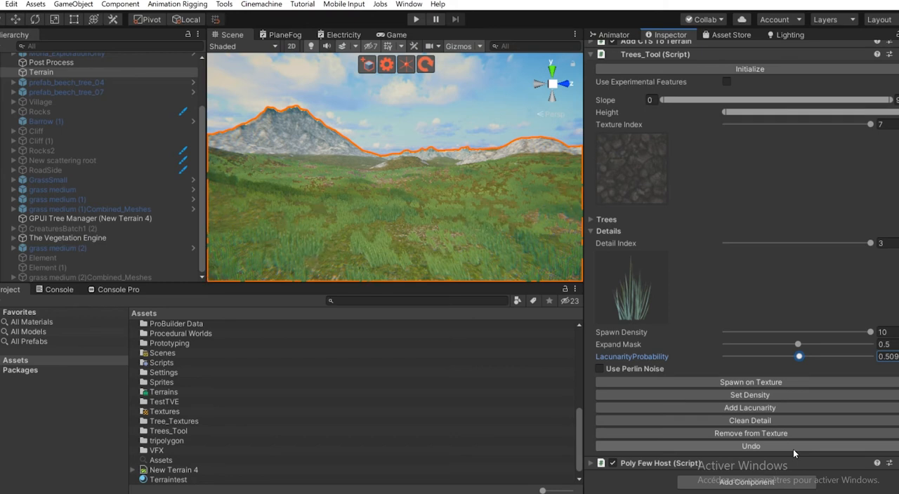
click(793, 448)
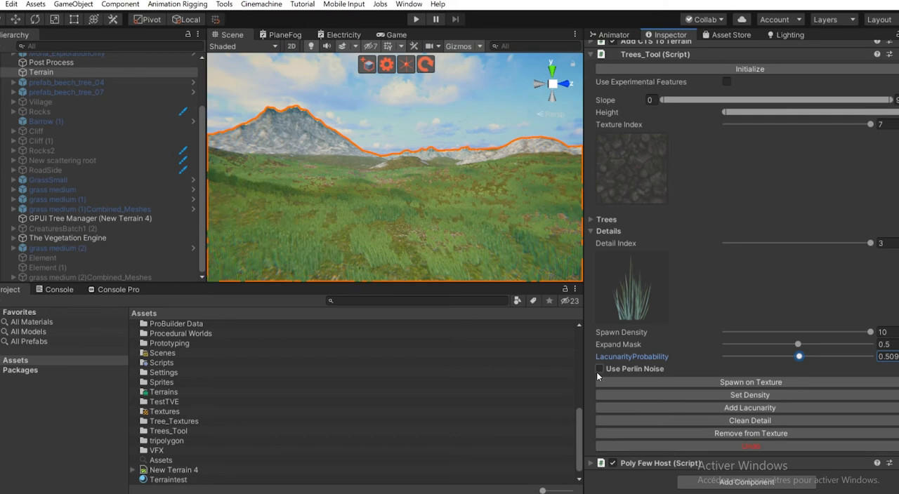
click(763, 420)
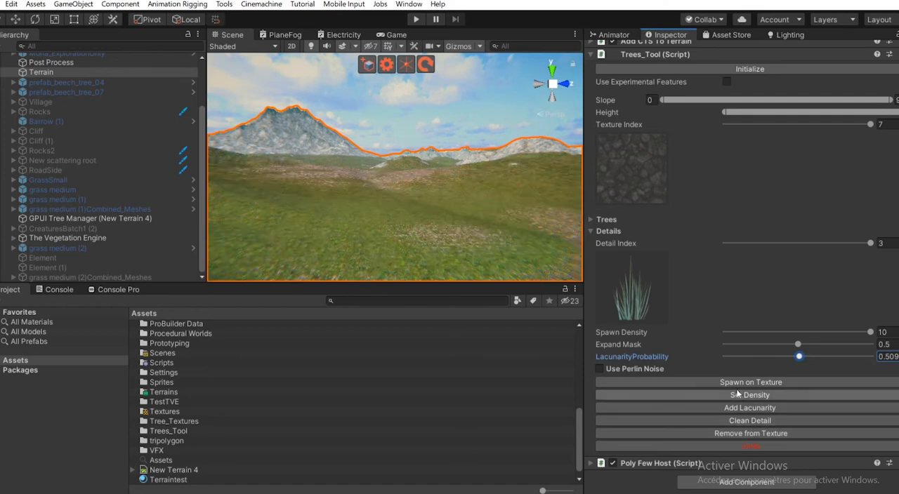
- Set the Texture Index to 0 and spawn the grass detail on that texture around the rock, undoing and repeating the spawn once
click(734, 124)
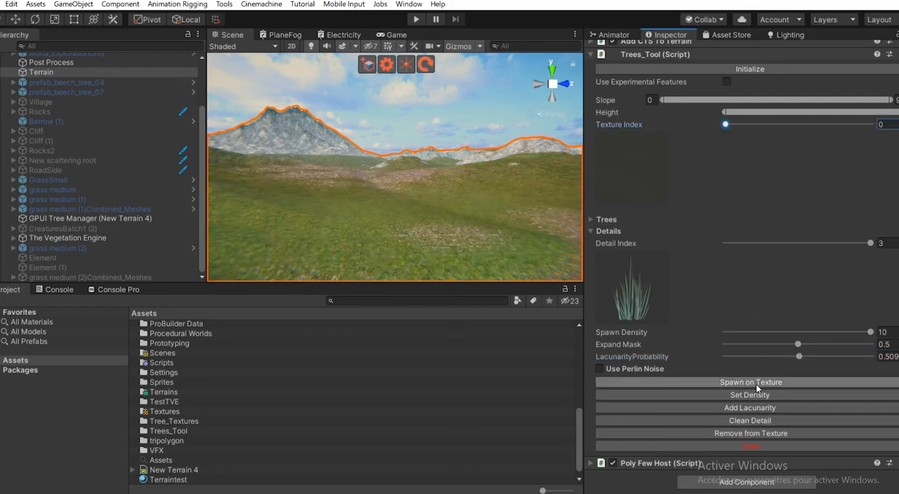
right_drag(302, 193, 583, 213)
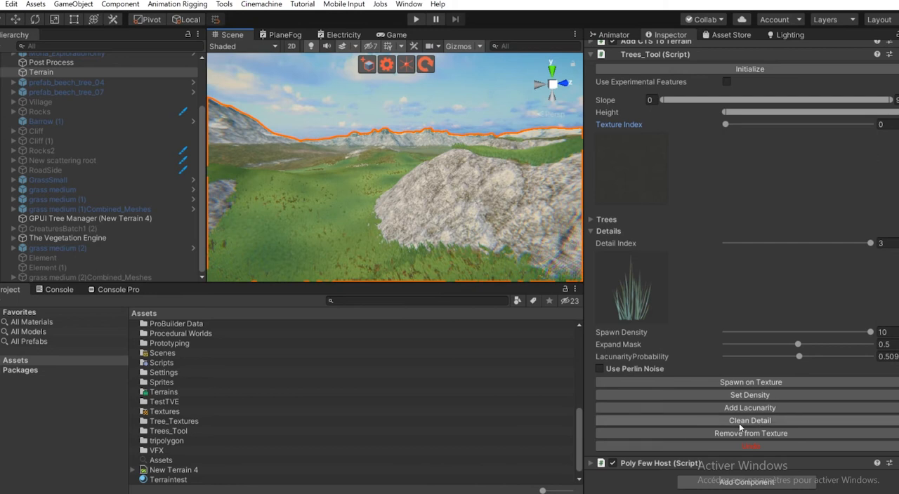
click(726, 445)
right_drag(371, 223, 399, 228)
click(746, 383)
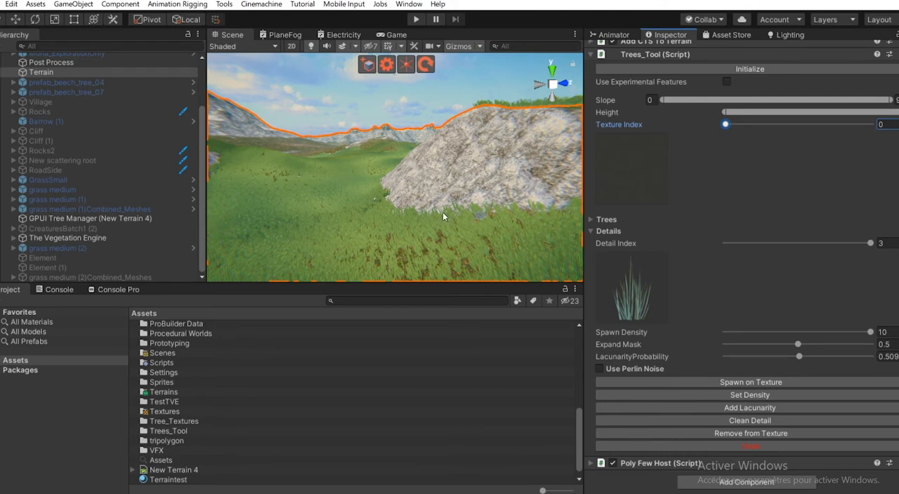
- Try spawning the grass with an Expand Mask of 0.886 and undo that spawn
drag(798, 345, 854, 344)
click(766, 394)
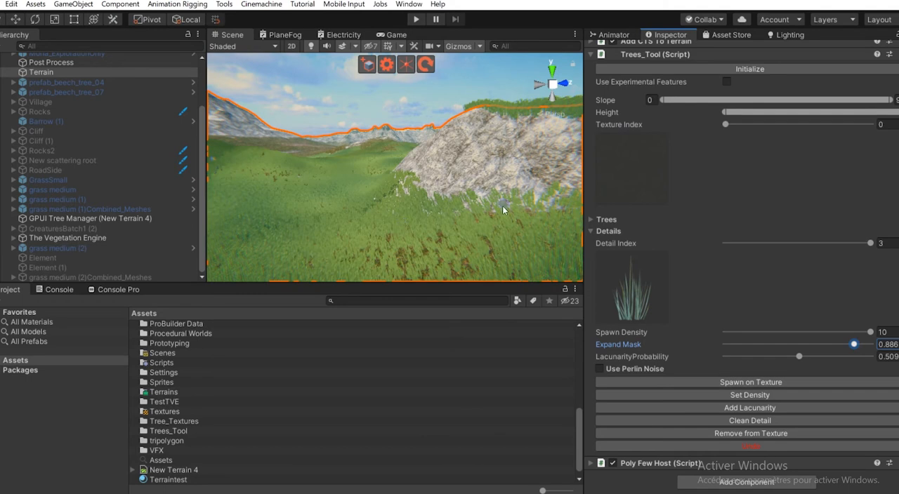
click(765, 447)
- Set the Expand Mask to 0.14, spawn the grass on the texture, and clear it after looking over its coverage
drag(766, 351, 746, 354)
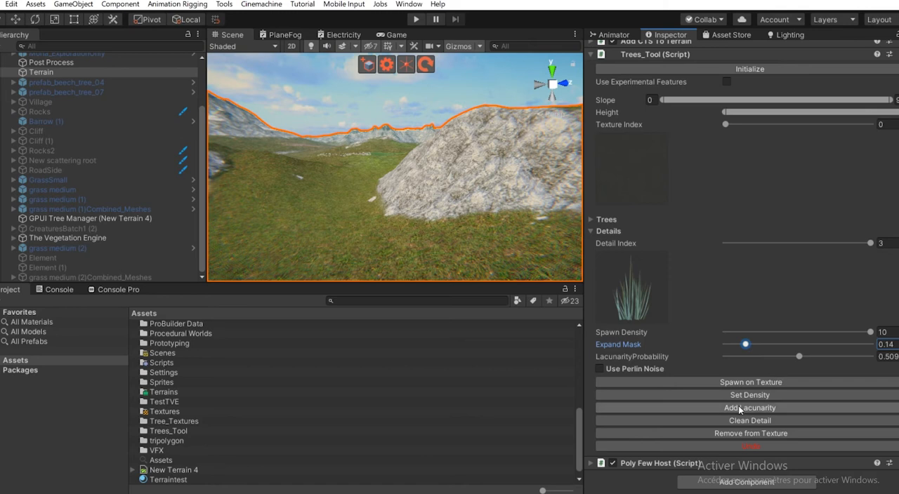
click(750, 383)
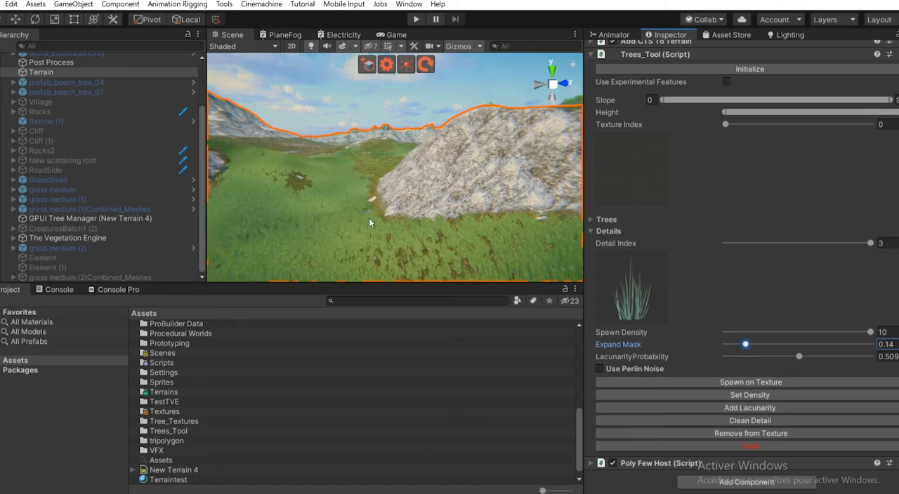
alt+drag(295, 184, 373, 189)
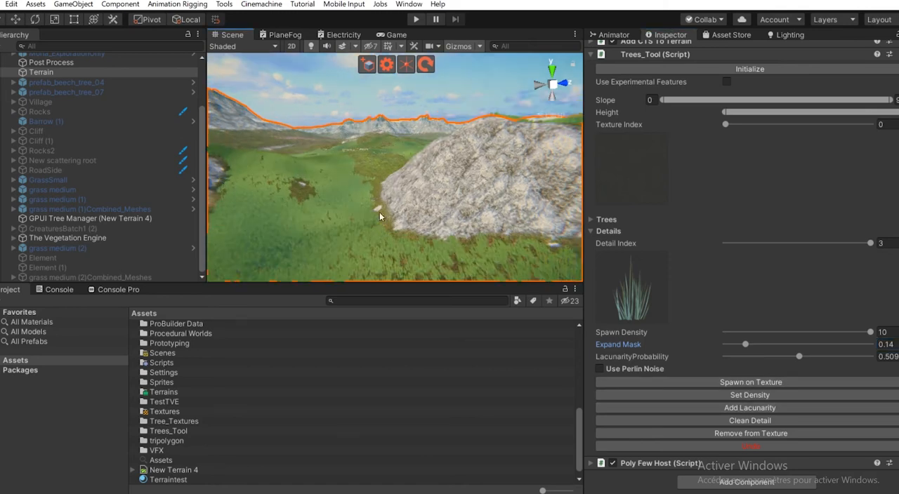
middle_drag(335, 215, 380, 197)
scroll(362, 199, down, 5)
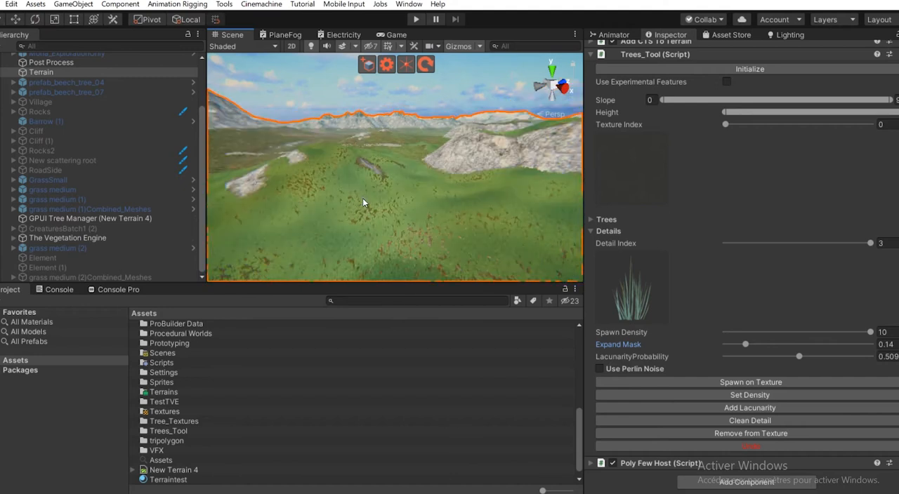
right_drag(362, 199, 367, 217)
middle_drag(367, 217, 419, 208)
scroll(373, 211, up, 5)
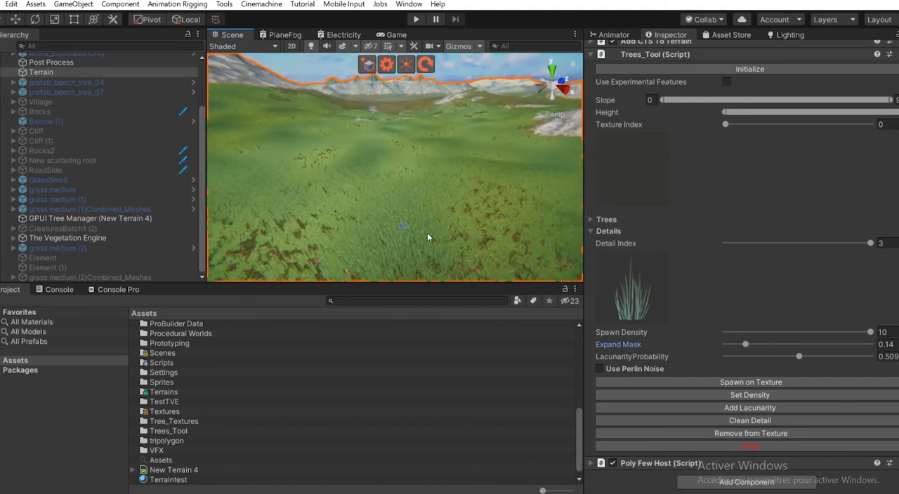
click(755, 424)
- Enable Use Perlin Noise, spawn the grass in noise patches, and undo the spawn after examining the pattern across the terrain
click(634, 373)
scroll(702, 344, down, 2)
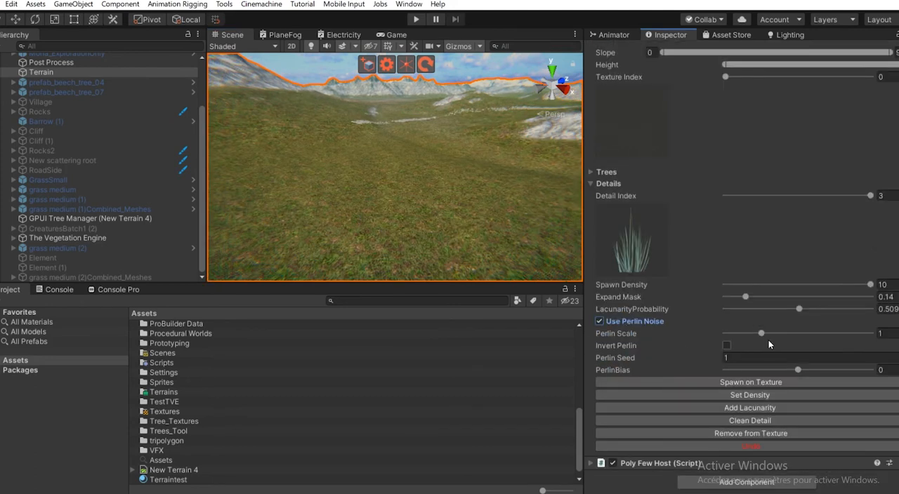
mouse_move(357, 173)
right_down()
mouse_move(351, 188)
mouse_move(367, 206)
mouse_move(365, 183)
right_up()
click(748, 382)
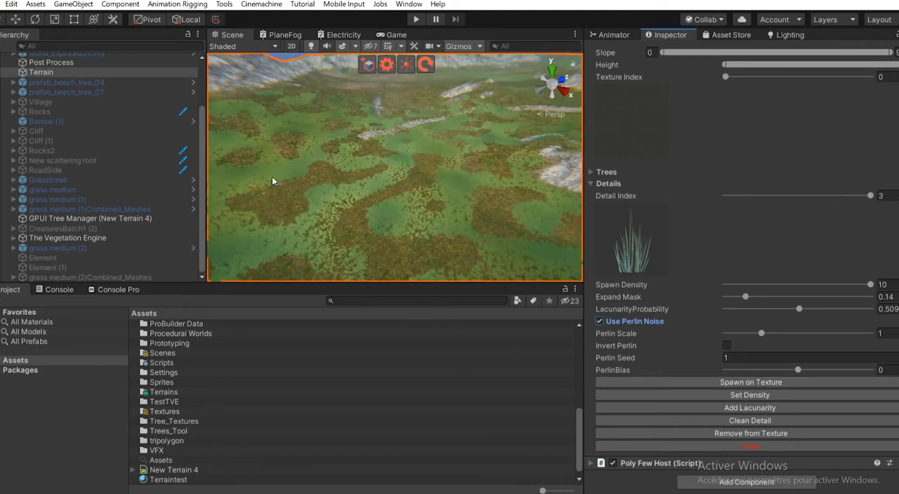
right_drag(473, 176, 437, 194)
middle_drag(431, 180, 491, 183)
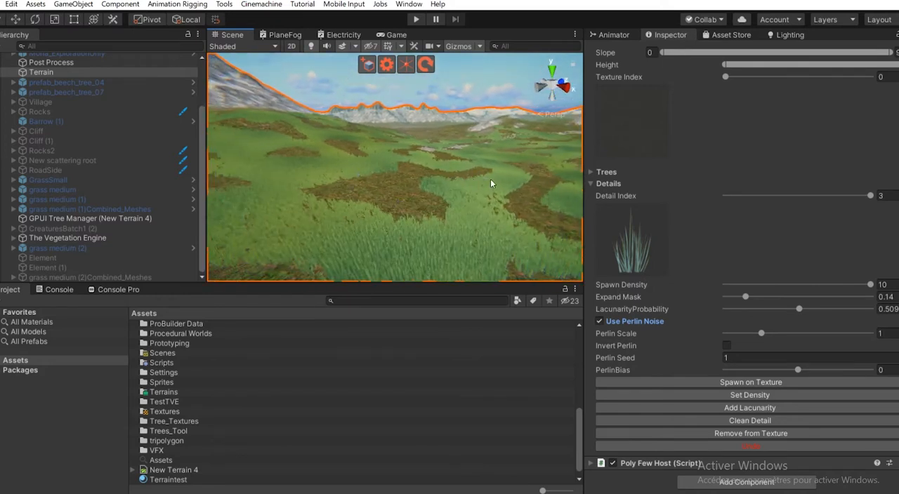
right_drag(455, 162, 318, 199)
right_drag(392, 212, 385, 193)
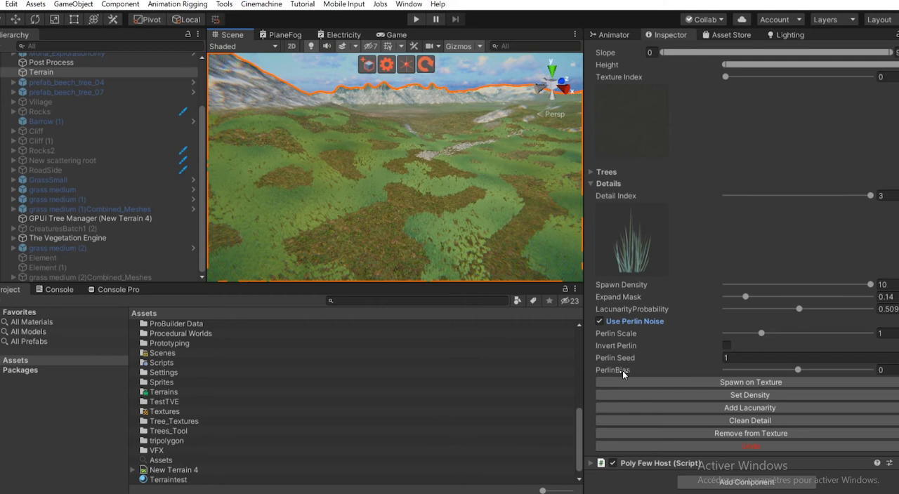
click(731, 448)
- Try spawning the Perlin noise grass with a PerlinBias of 0.261 and undo that spawn
drag(800, 370, 835, 370)
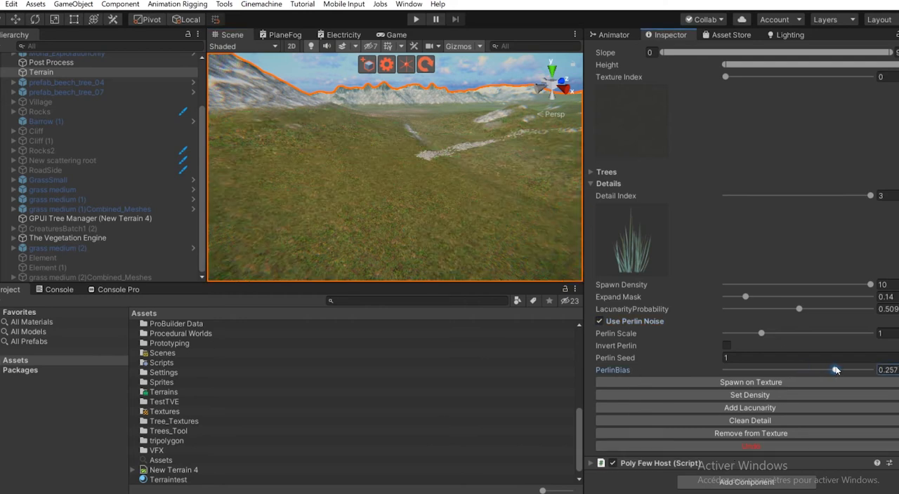
click(736, 383)
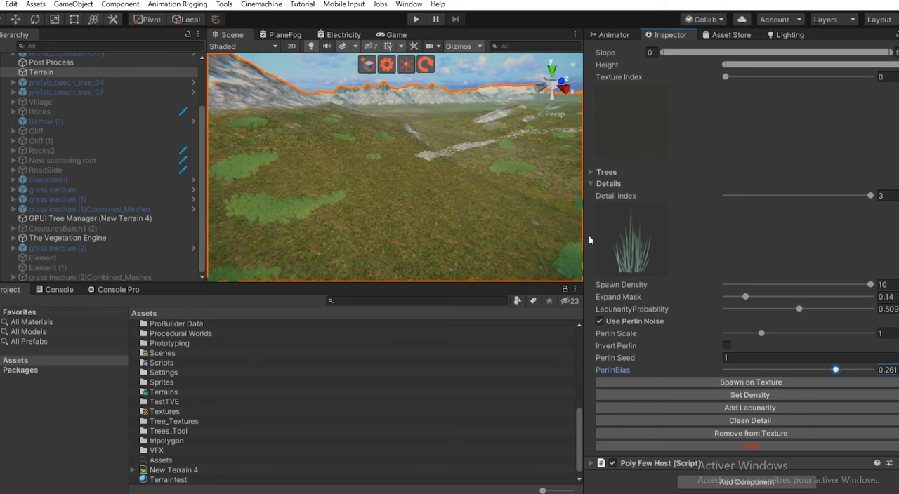
click(758, 447)
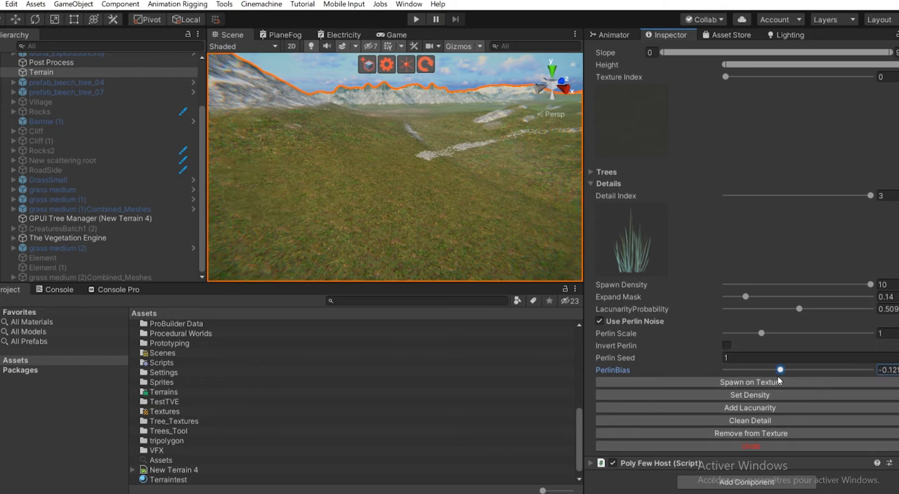
- Try a PerlinBias of about -0.31 for the grass detail and look over the spawned coverage
drag(778, 379, 753, 382)
click(750, 383)
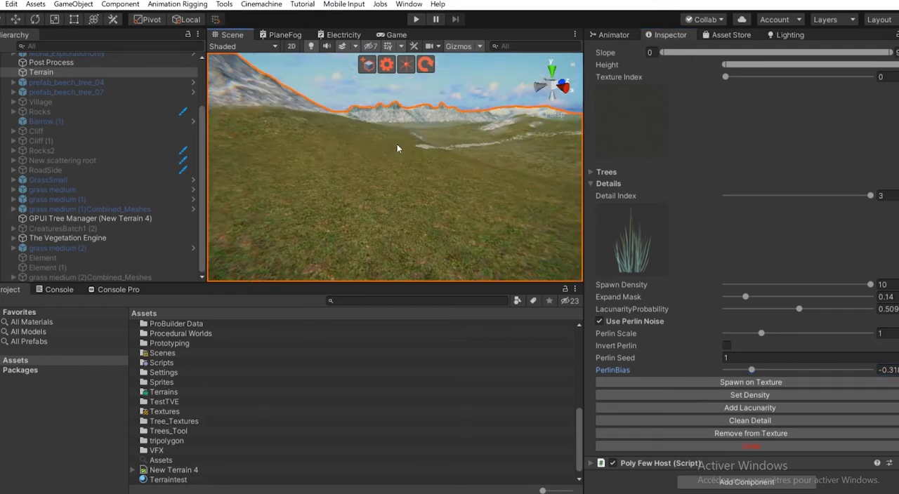
right_drag(398, 147, 405, 175)
- Set the PerlinBias to about -0.196 and spawn the grass detail on the texture
drag(766, 371, 771, 371)
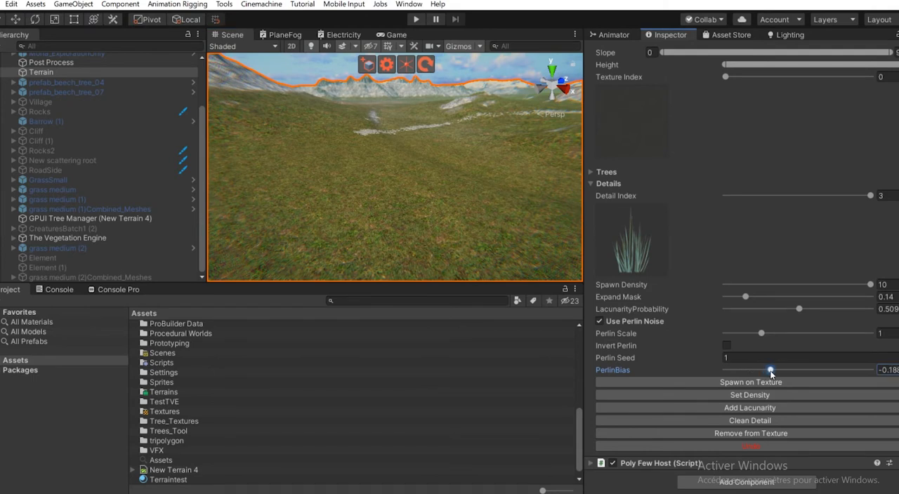
click(738, 382)
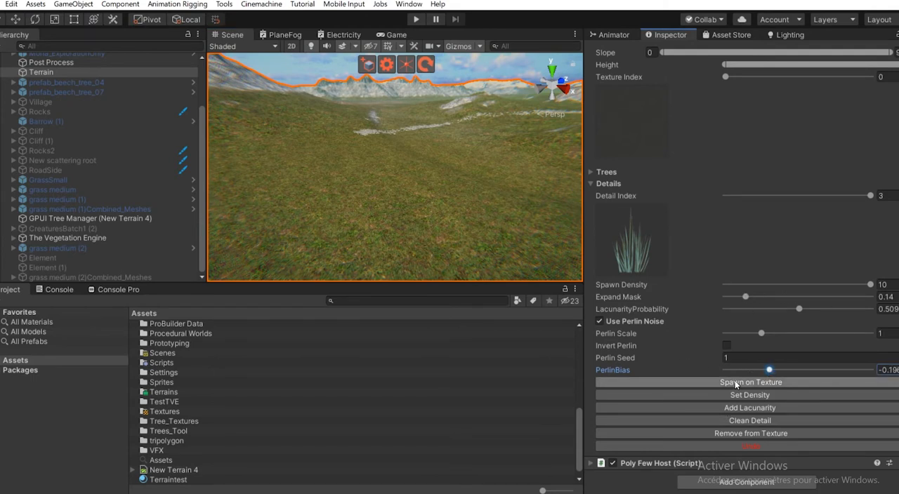
alt+drag(444, 139, 406, 141)
- Set the Detail Index to 0, enable Invert Perlin, and spawn the yellow grass into the gaps of the green grass
drag(825, 198, 747, 198)
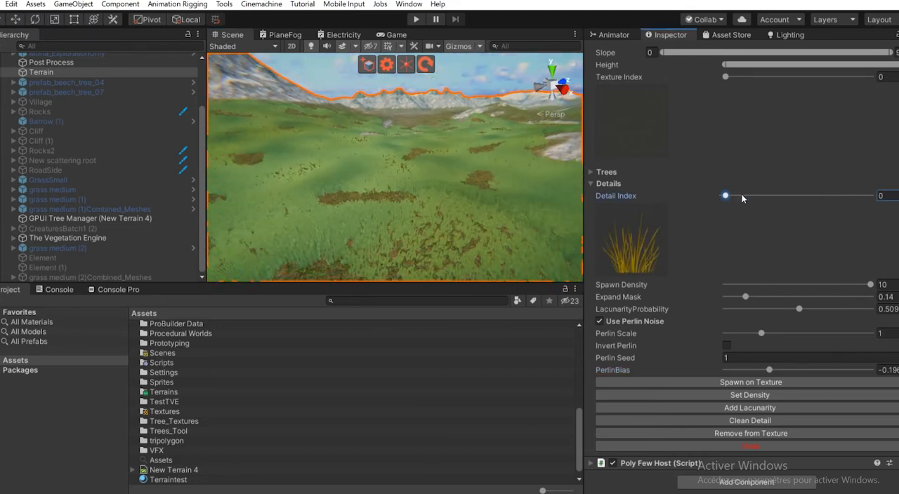
alt+drag(356, 148, 413, 161)
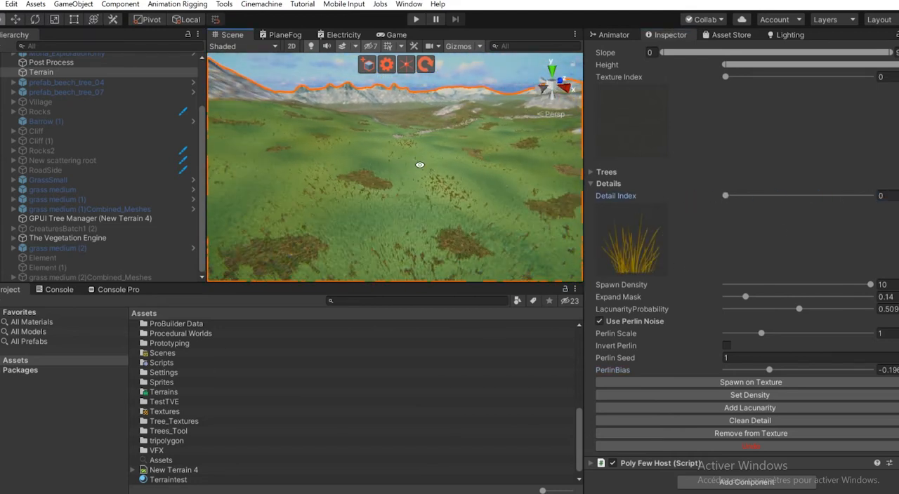
click(727, 345)
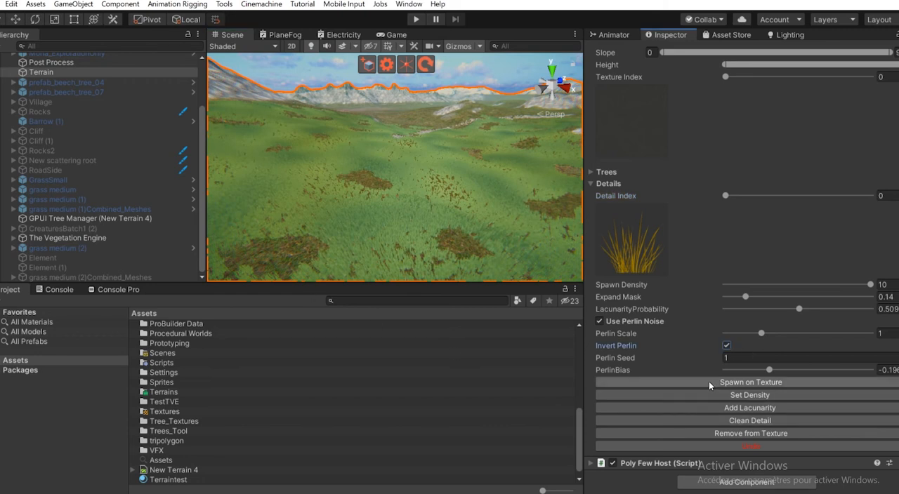
right_drag(330, 216, 345, 159)
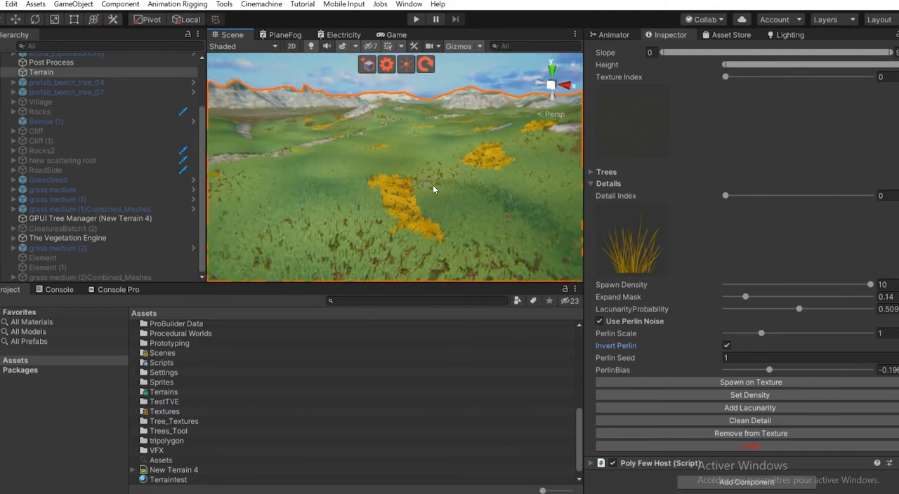
scroll(421, 184, up, 3)
scroll(404, 191, down, 8)
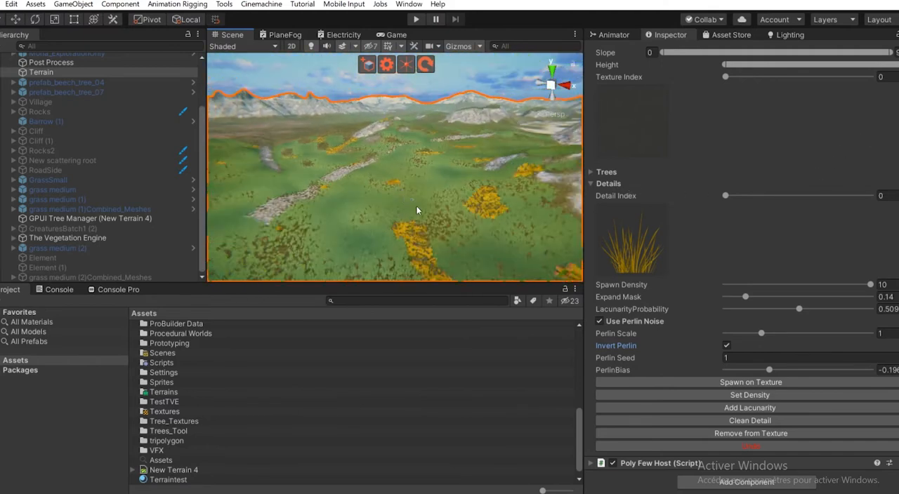
scroll(416, 211, up, 5)
- Spawn the white flower detail (Detail Index 2) with Perlin Seed 111, PerlinBias about -0.04 and Perlin Scale 1.3
drag(726, 195, 800, 195)
scroll(381, 179, up, 3)
scroll(373, 161, up, 3)
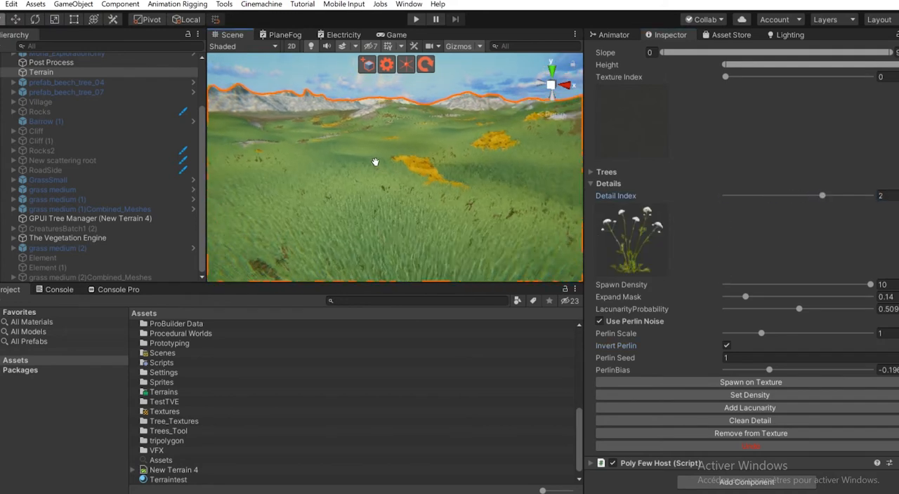
drag(647, 359, 715, 356)
drag(785, 370, 788, 372)
drag(764, 335, 772, 334)
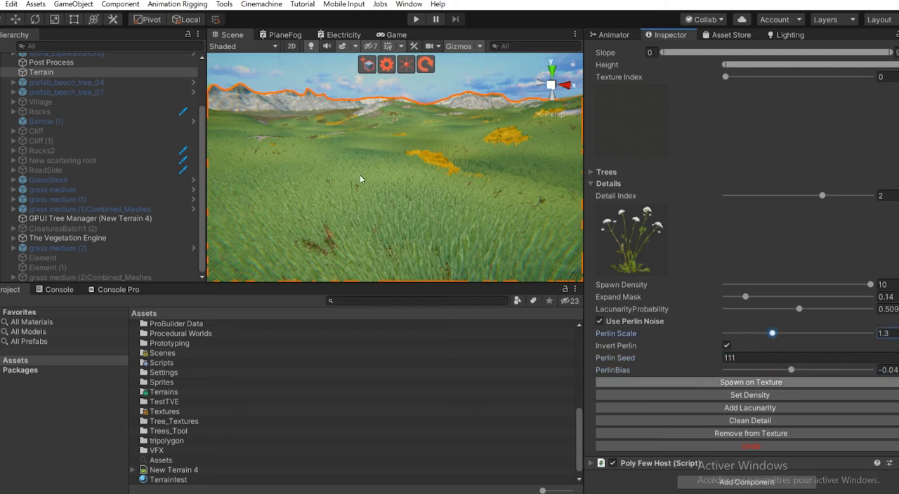
middle_drag(360, 179, 390, 139)
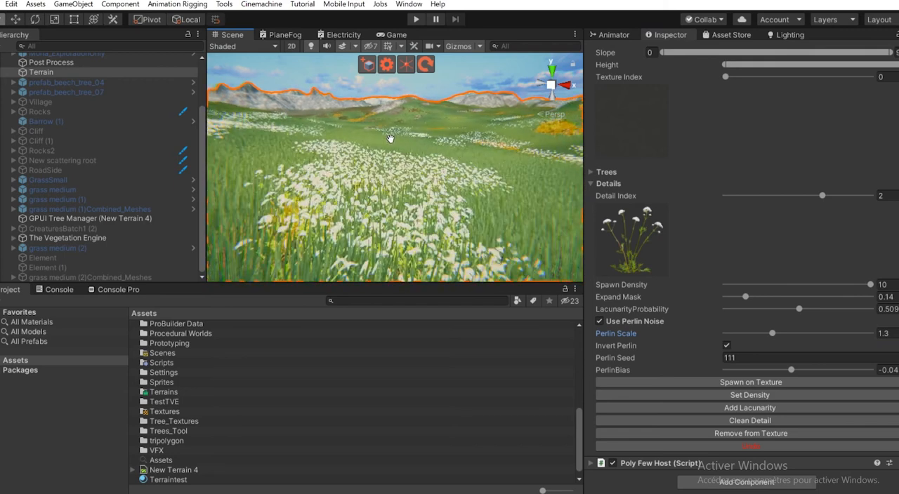
- Set the Spawn Density to 4 and respawn the white flowers on the texture
drag(790, 285, 771, 286)
click(750, 396)
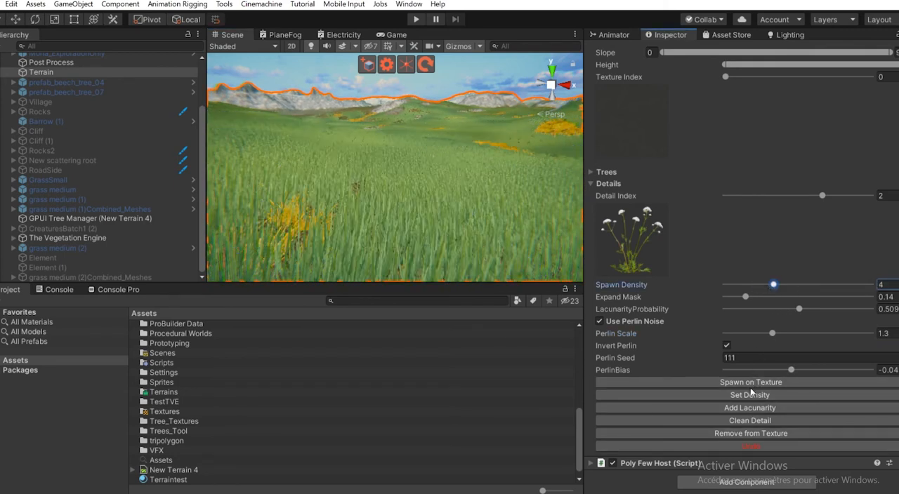
click(751, 383)
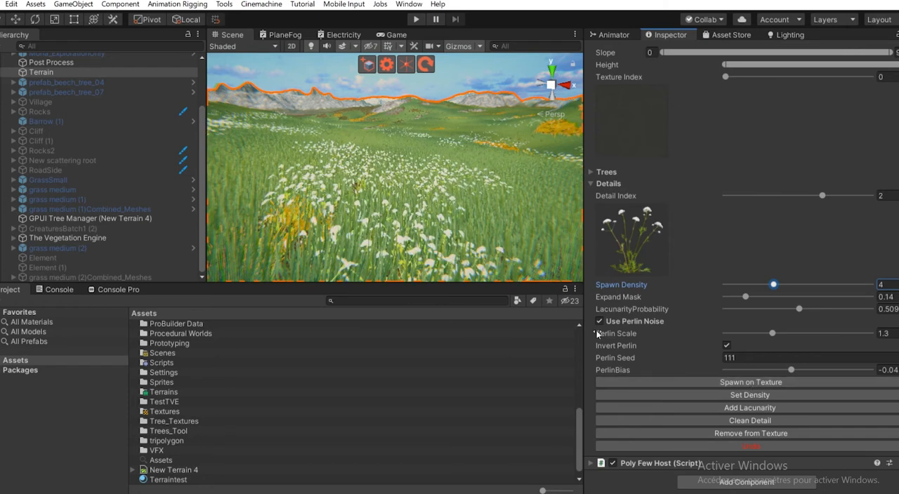
- Add lacunarity to the white flower detail and look over the mixed vegetation across the terrain
click(769, 409)
right_drag(469, 225, 562, 170)
key(w)
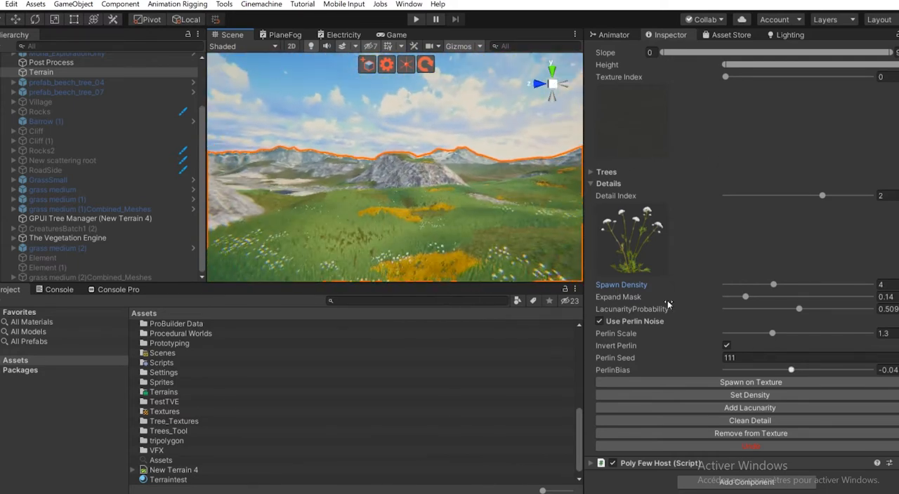
- Collapse the Details settings of the Trees_Tool component and expand its Trees settings
click(605, 185)
click(602, 436)
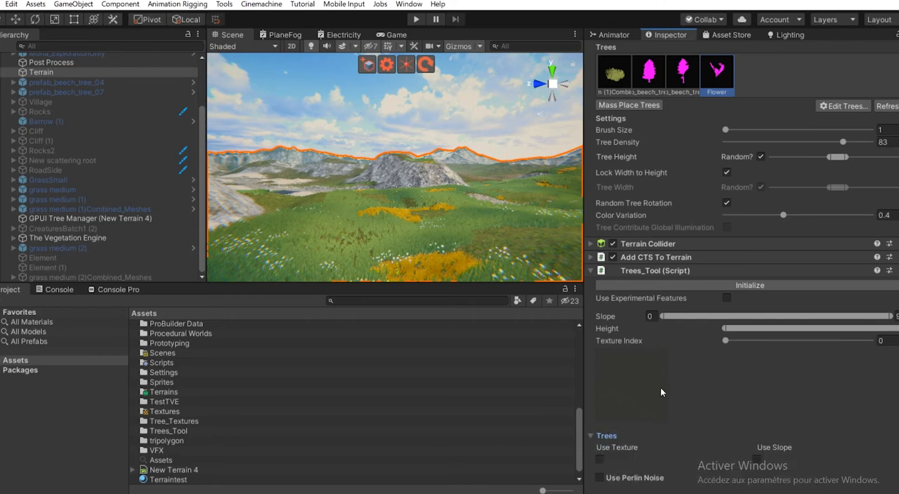
scroll(677, 389, down, 3)
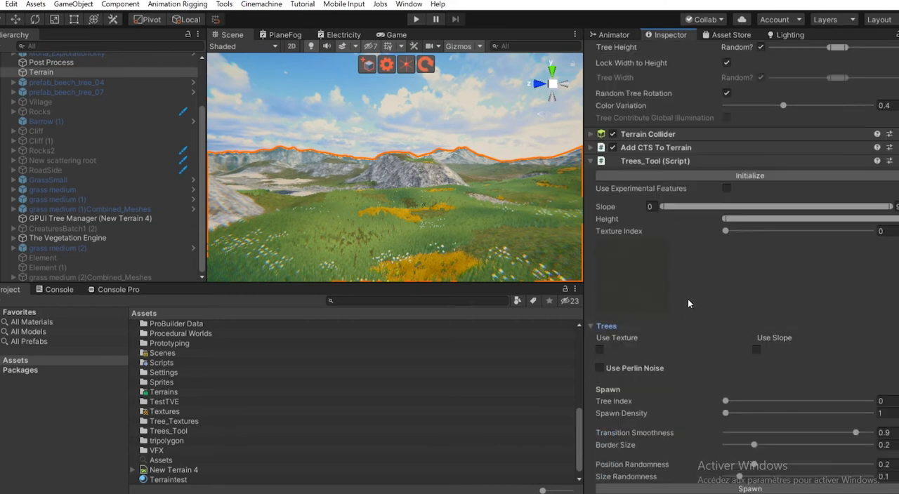
- Keep the Trees_Tool Texture Index at 0 and lower the upper Slope limit so the range covers only gentle slopes
scroll(688, 300, down, 3)
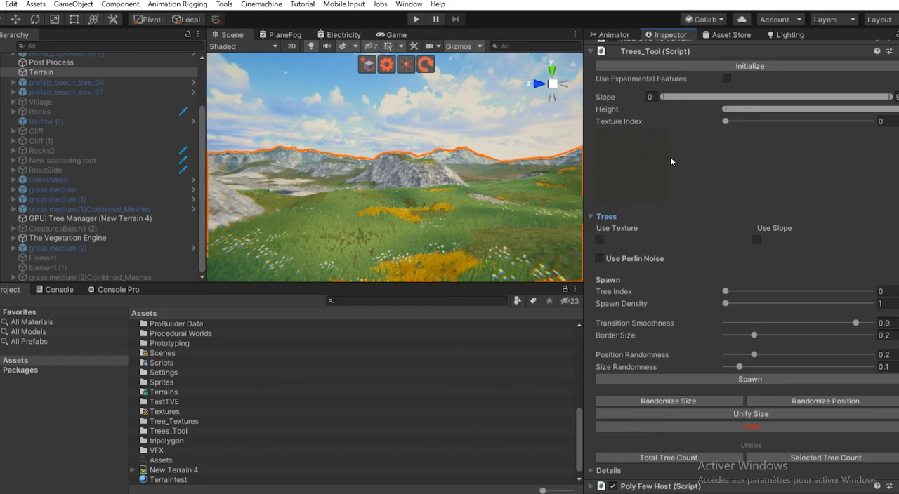
drag(787, 133, 704, 133)
scroll(638, 451, down, 1)
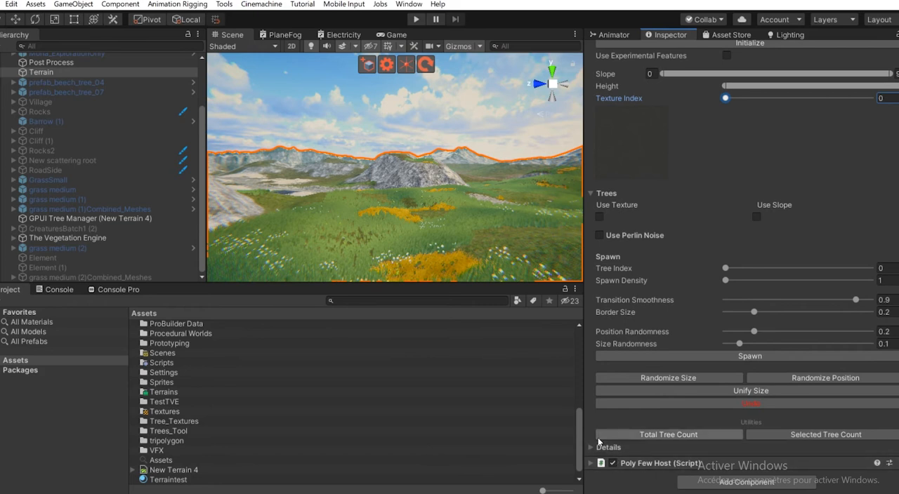
scroll(739, 303, up, 8)
scroll(738, 303, down, 4)
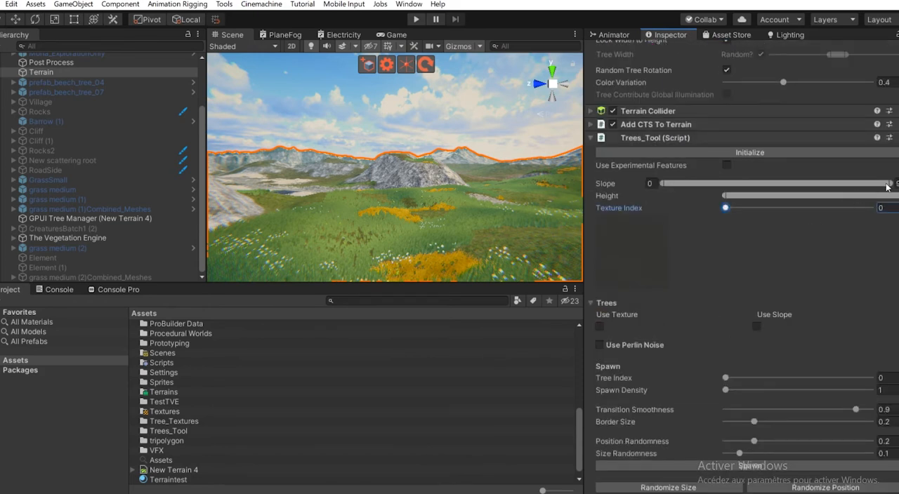
drag(890, 184, 711, 184)
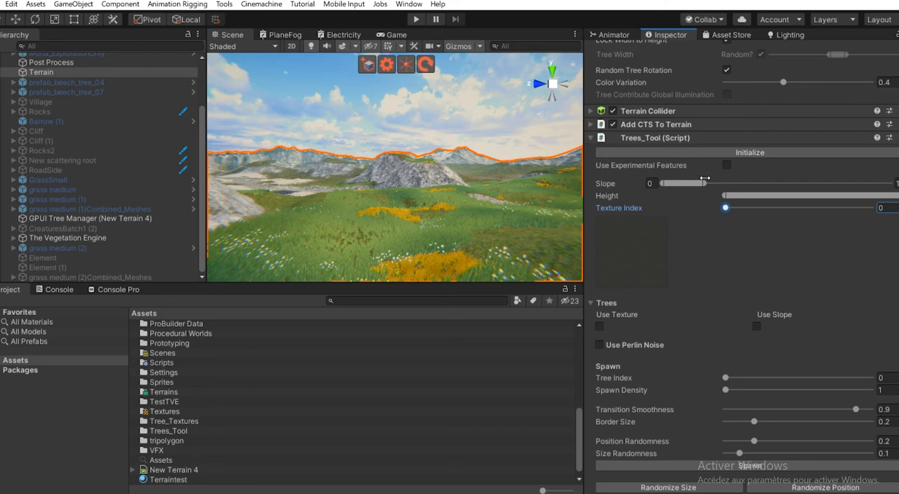
right_drag(376, 169, 416, 217)
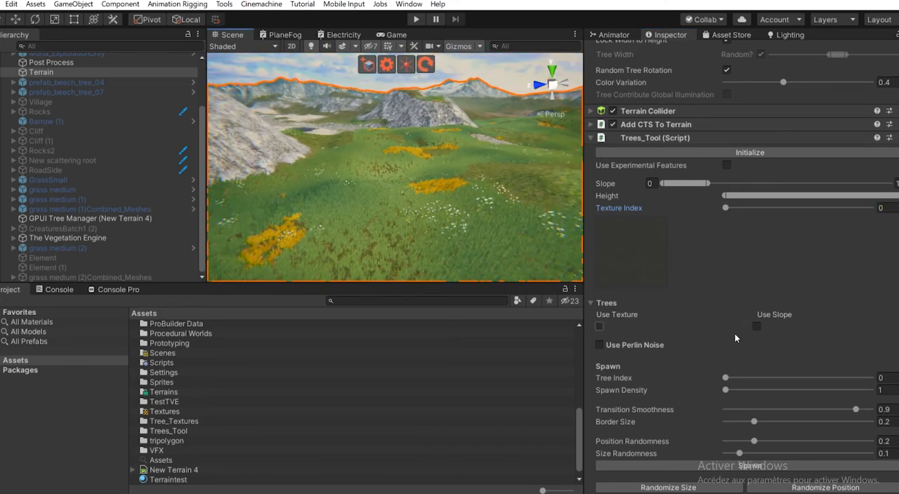
- Try Tree Index 1, return it to 0, and compare the index order with the terrain's Paint Trees list
scroll(742, 331, down, 3)
drag(738, 269, 814, 272)
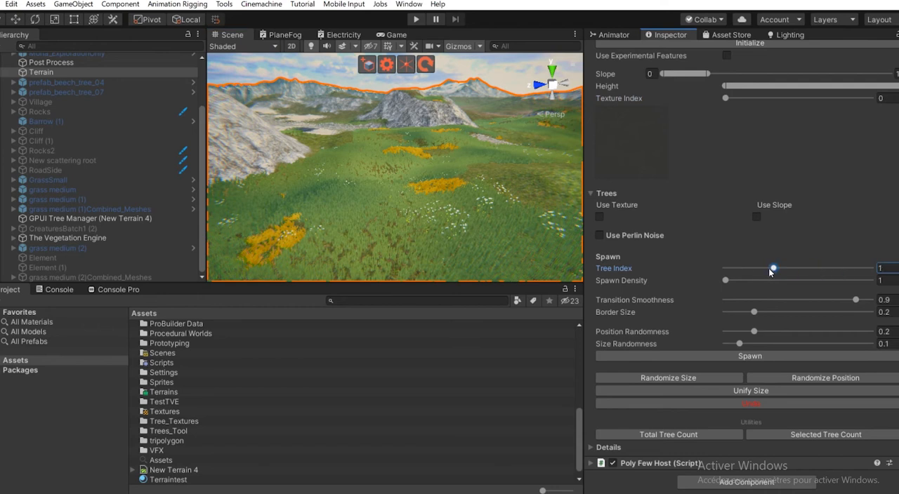
scroll(671, 212, up, 3)
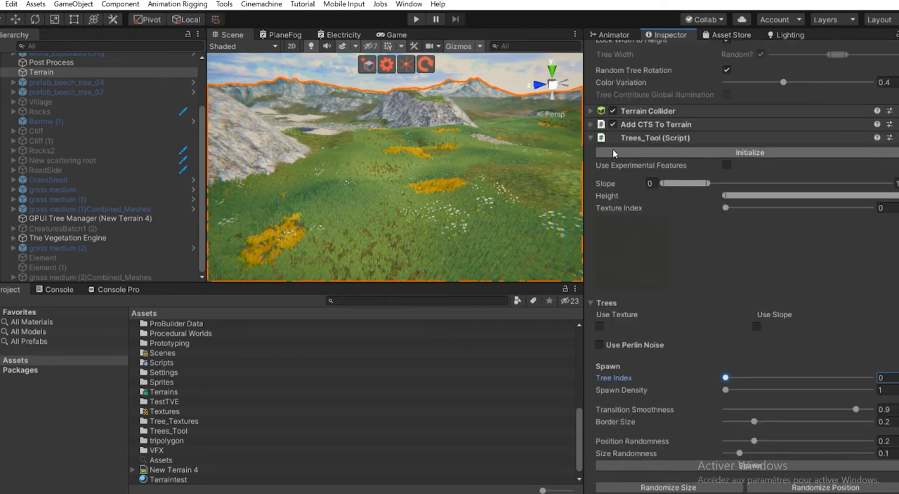
scroll(700, 157, up, 6)
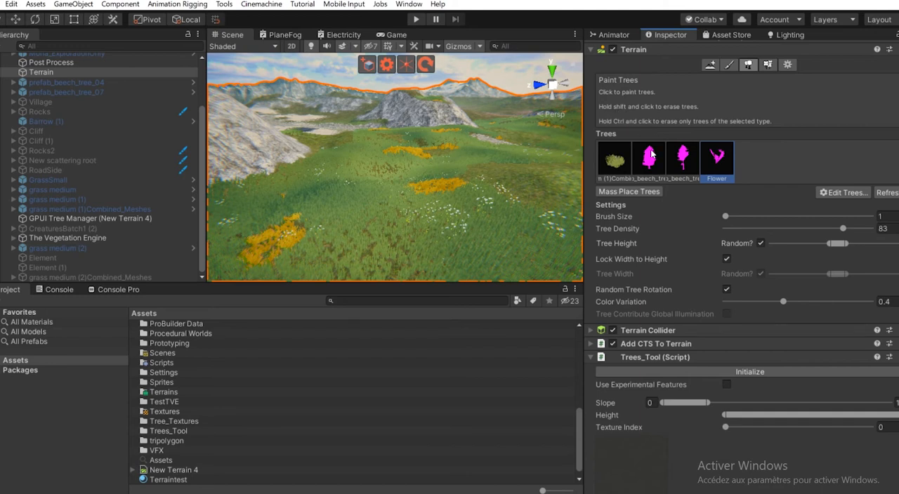
scroll(785, 261, down, 9)
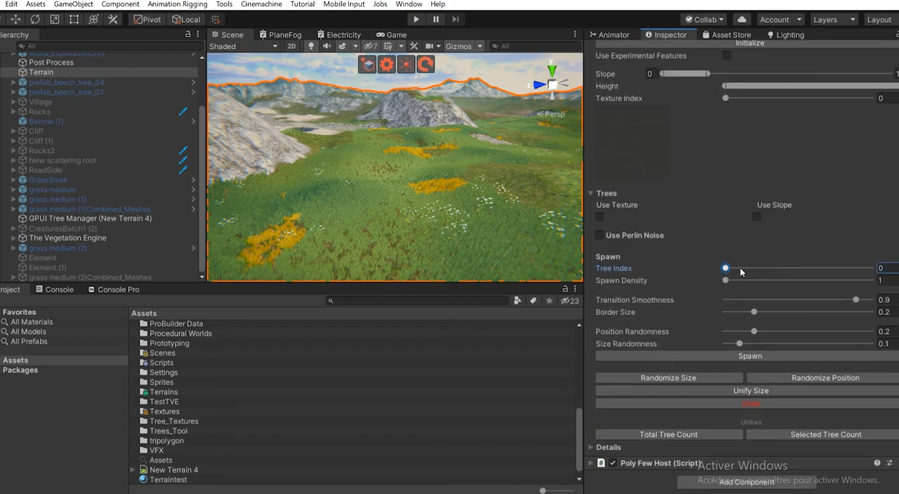
- Spawn the bushes of Tree Index 0 over the terrain with Spawn Density 18 and Transition Smoothness 0.622
drag(723, 281, 753, 281)
mouse_move(434, 199)
right_down()
mouse_move(391, 204)
mouse_move(432, 194)
mouse_move(433, 213)
mouse_move(436, 202)
right_up()
click(817, 301)
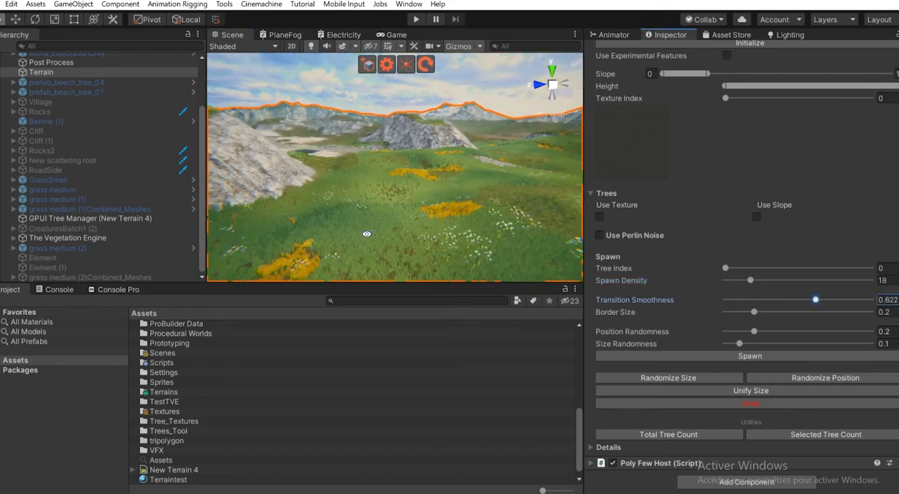
right_drag(366, 234, 373, 221)
click(714, 354)
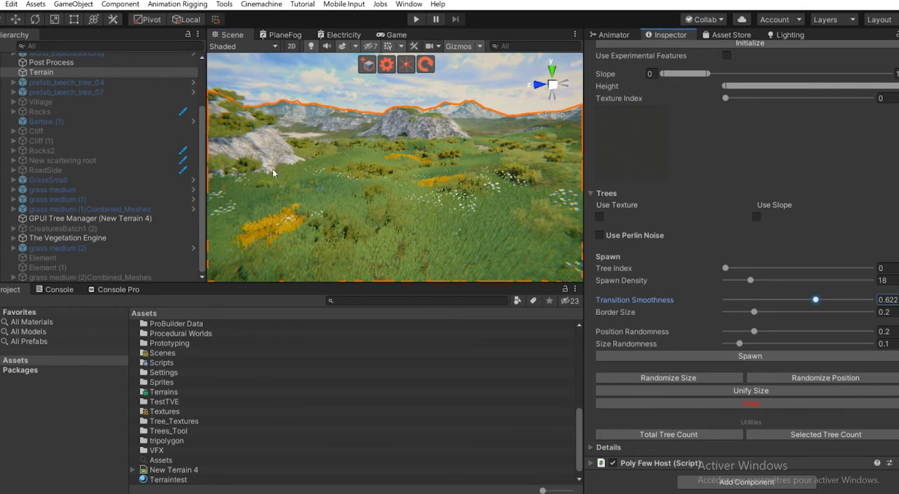
right_drag(408, 169, 352, 172)
middle_drag(352, 172, 385, 177)
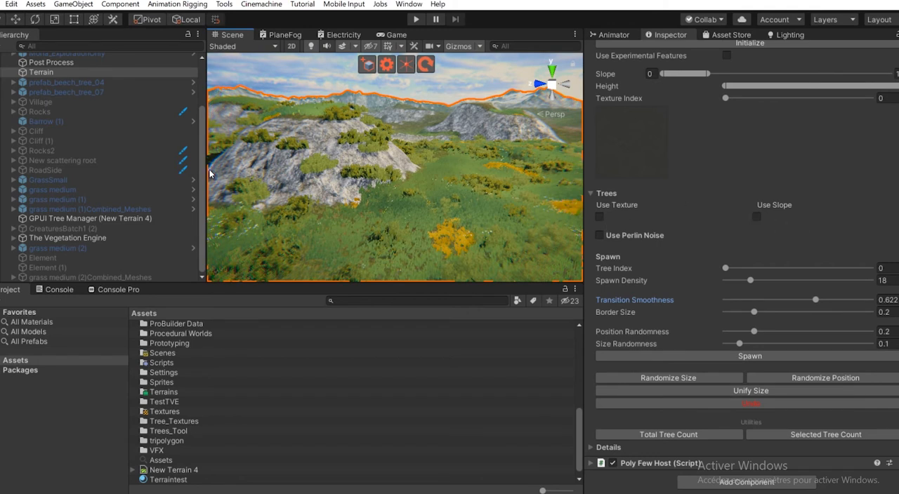
- Undo the unmasked bush spawn and spawn Tree Index 0 again with Use Texture and Use Slope enabled
scroll(386, 205, down, 5)
mouse_move(401, 198)
alt+mouse_down()
mouse_move(405, 229)
mouse_move(407, 204)
alt+mouse_up()
click(765, 404)
scroll(529, 207, up, 10)
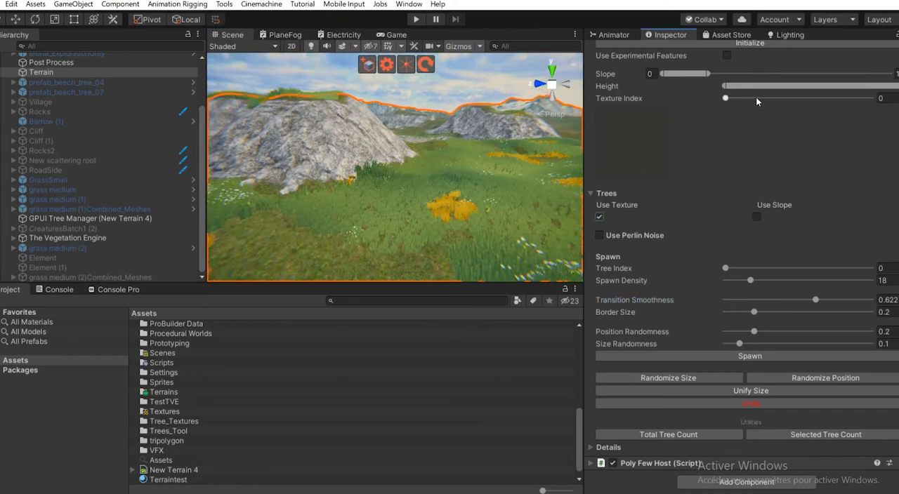
alt+drag(458, 201, 417, 203)
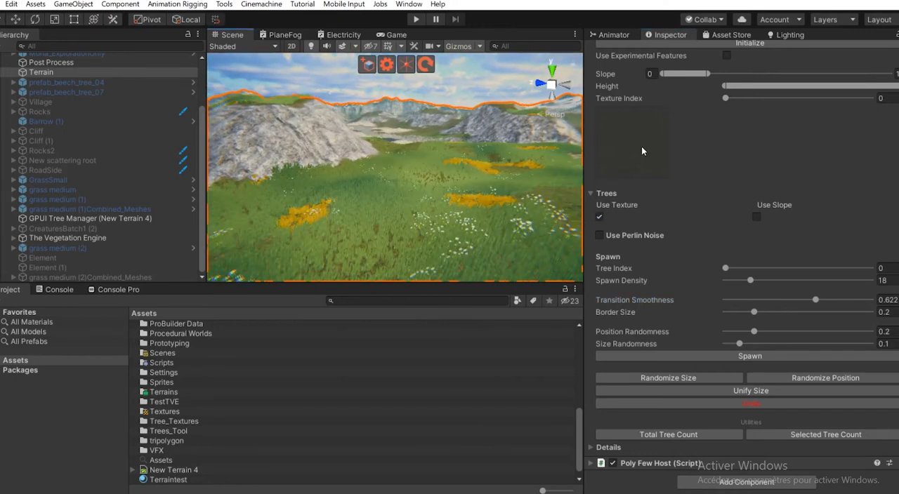
click(756, 217)
alt+drag(521, 173, 421, 174)
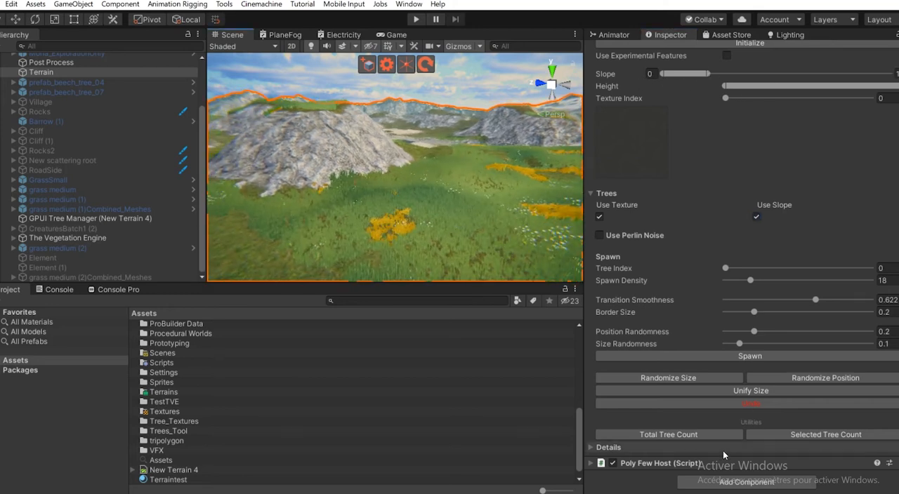
click(745, 357)
alt+drag(460, 204, 443, 181)
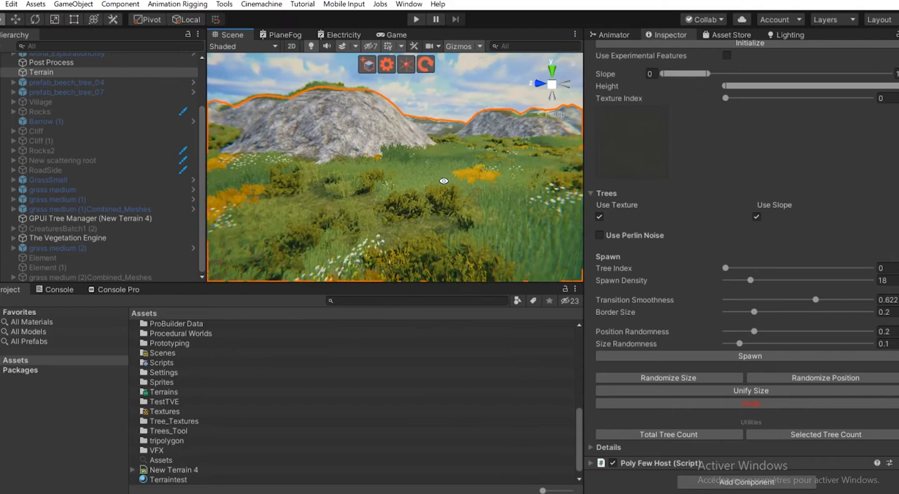
- Undo the masked bushes, respawn them with Spawn Density 32, and inspect their coverage around the rocks
click(764, 404)
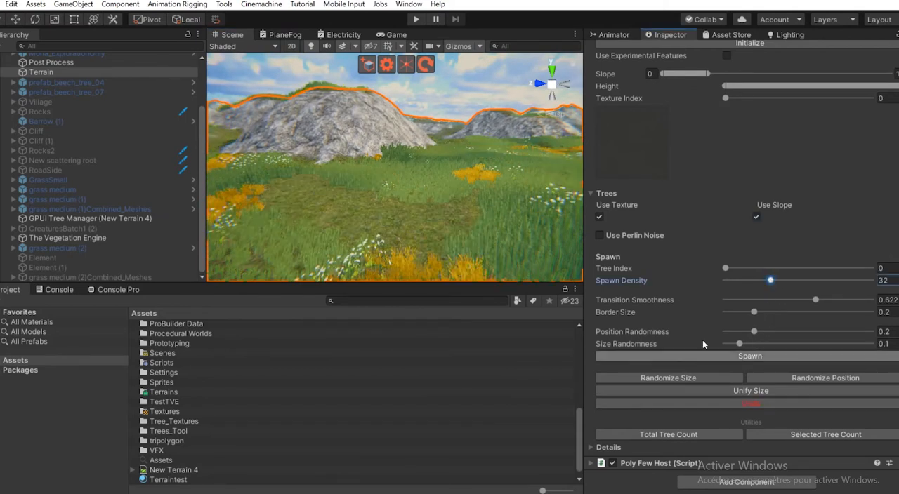
right_drag(387, 187, 362, 159)
right_drag(712, 161, 316, 158)
right_drag(403, 145, 160, 183)
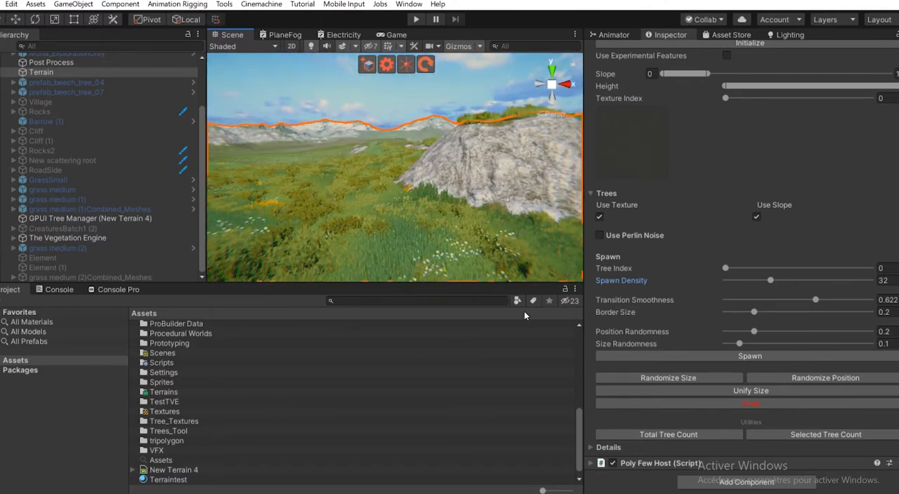
scroll(333, 222, down, 3)
right_drag(333, 222, 335, 224)
middle_drag(336, 223, 307, 221)
scroll(311, 210, up, 3)
middle_drag(409, 156, 366, 168)
scroll(366, 169, up, 4)
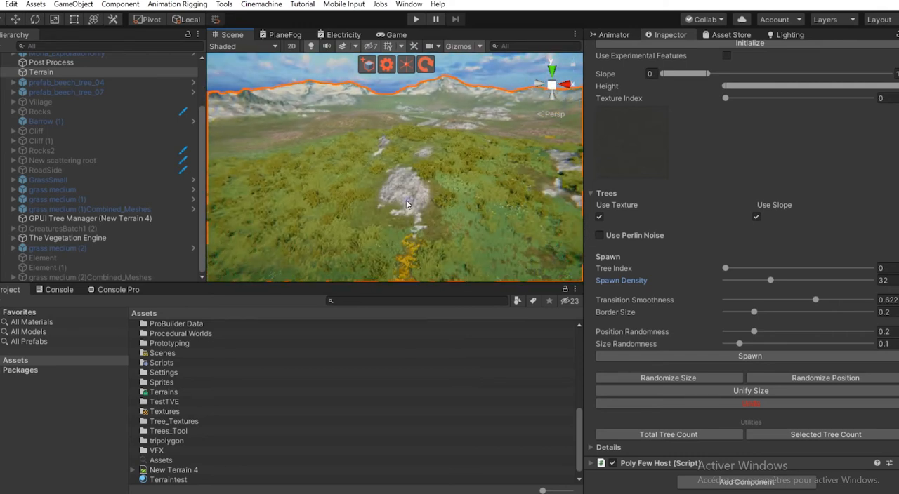
- Respawn the bushes with Spawn Density 44 and briefly toggle Use Perlin Noise on and off
drag(771, 281, 843, 281)
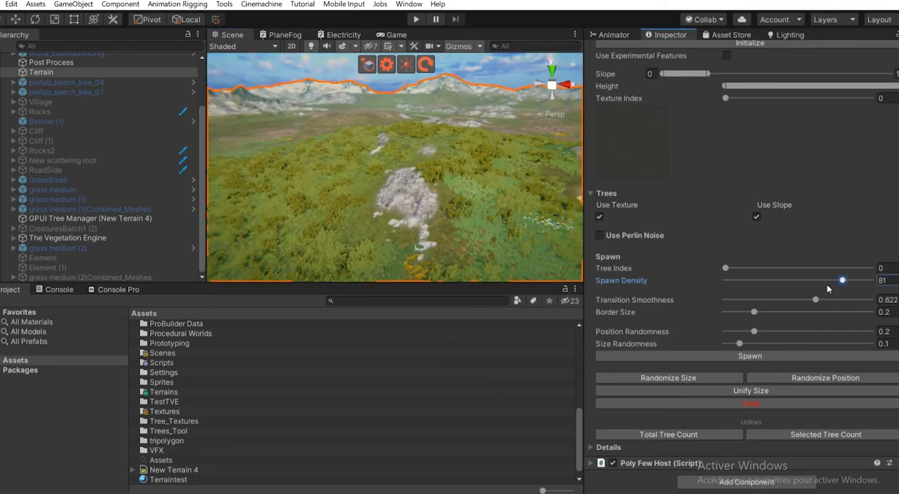
click(600, 236)
click(600, 236)
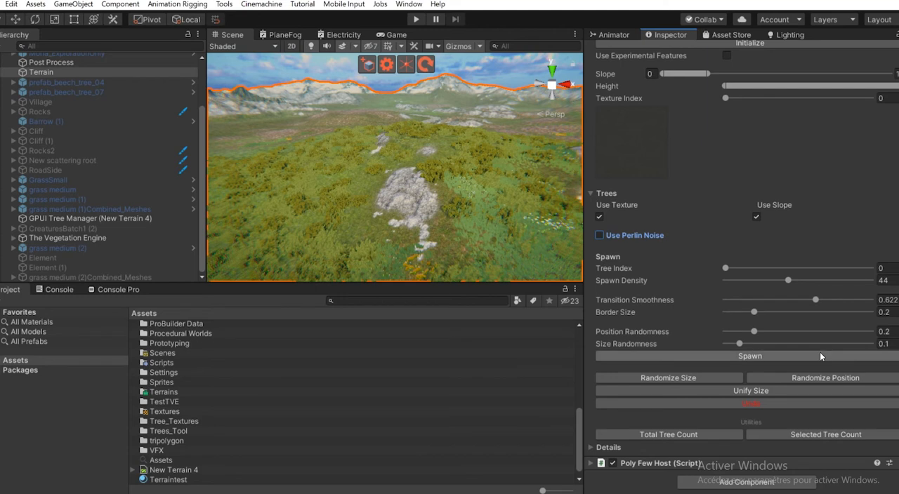
- Set Position Randomness and Size Randomness to 0 and undo the spawned bushes
drag(763, 334, 723, 333)
click(739, 344)
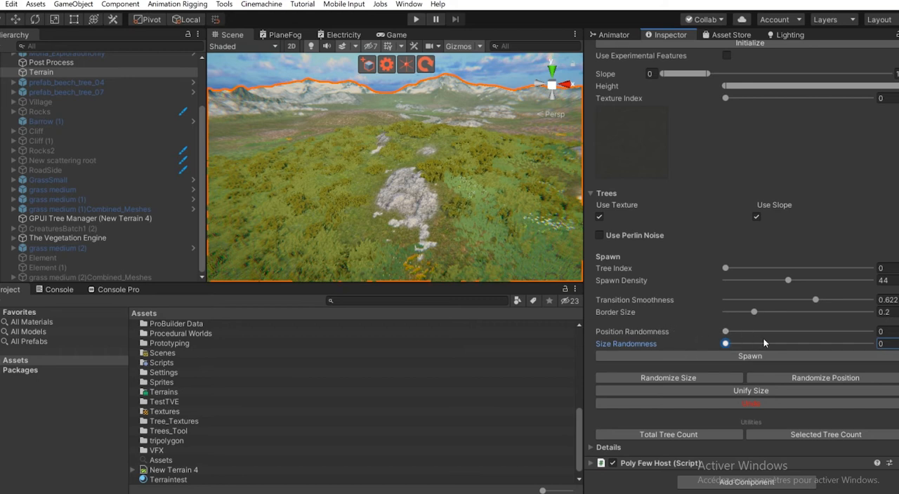
alt+drag(327, 175, 317, 184)
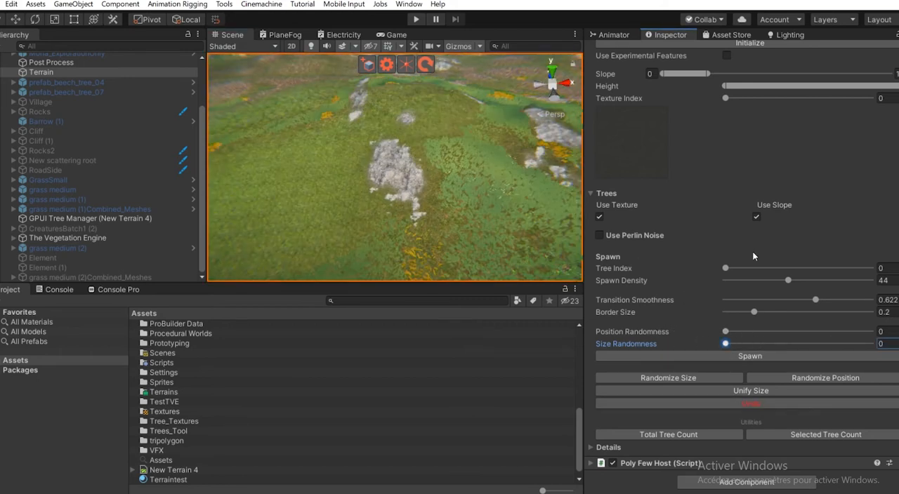
- Spawn the beech trees of Tree Index 1 with Spawn Density 14 and both the texture and slope masks disabled
drag(726, 268, 774, 268)
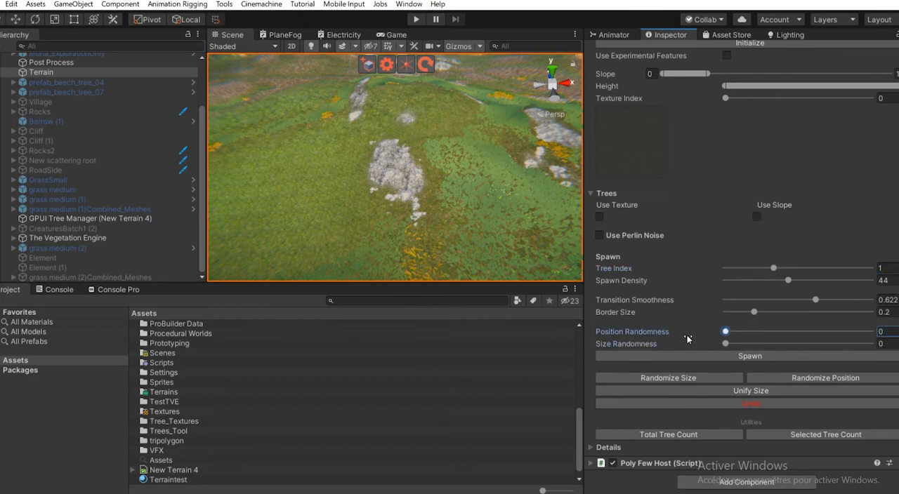
alt+drag(383, 175, 378, 147)
drag(788, 280, 634, 313)
alt+drag(417, 235, 360, 203)
scroll(358, 197, down, 8)
scroll(353, 239, up, 10)
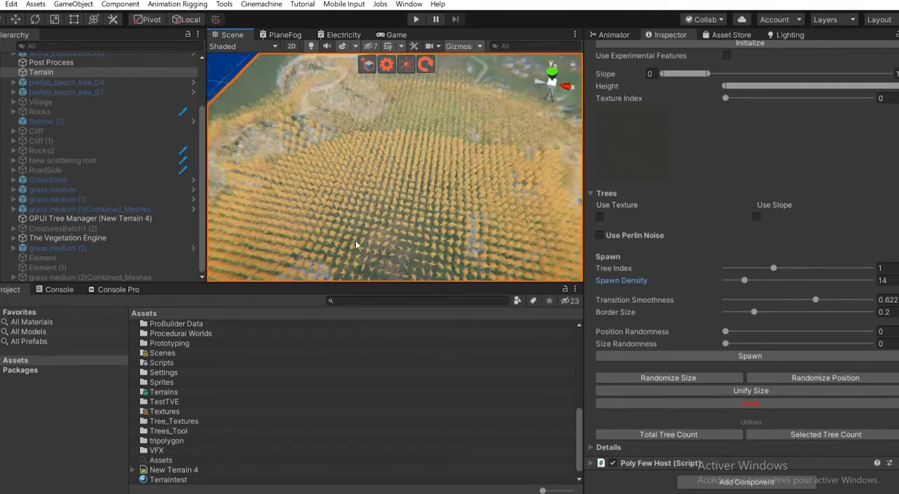
alt+drag(422, 211, 411, 121)
click(751, 404)
alt+drag(335, 182, 415, 240)
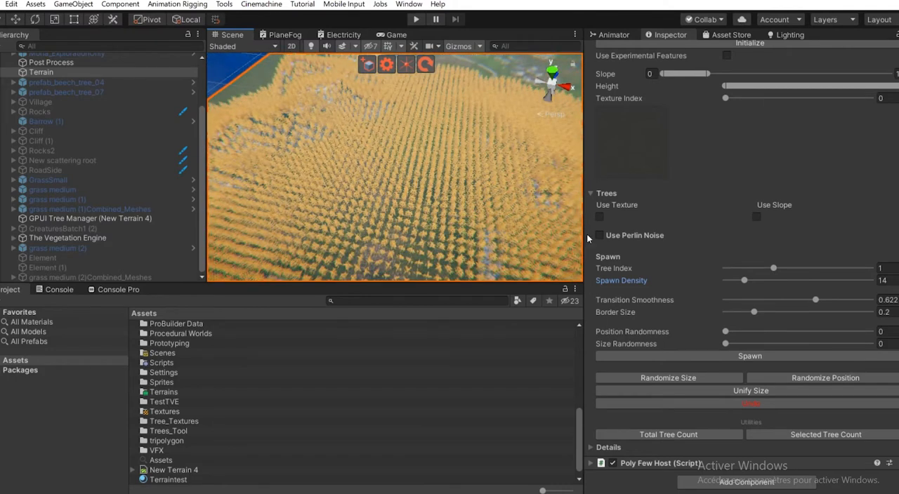
- Set Size Randomness to 0.329 and randomize the size of the spawned trees
drag(742, 346, 756, 347)
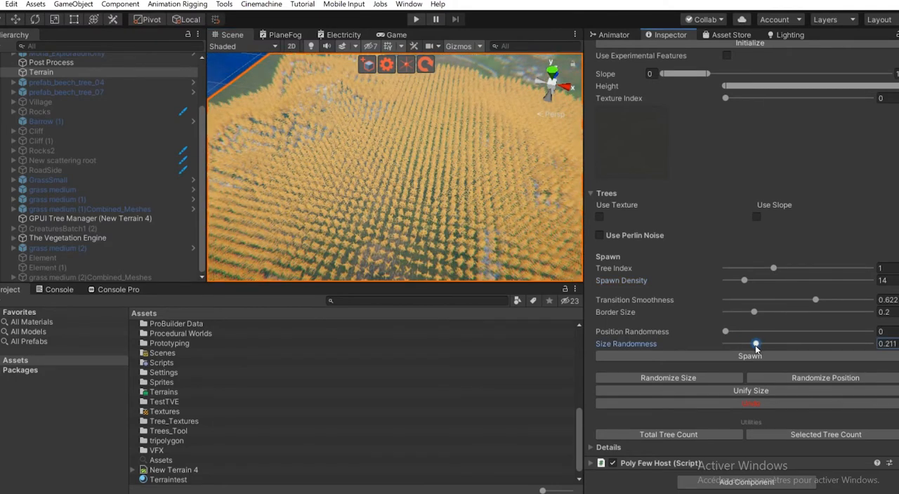
alt+drag(463, 214, 464, 160)
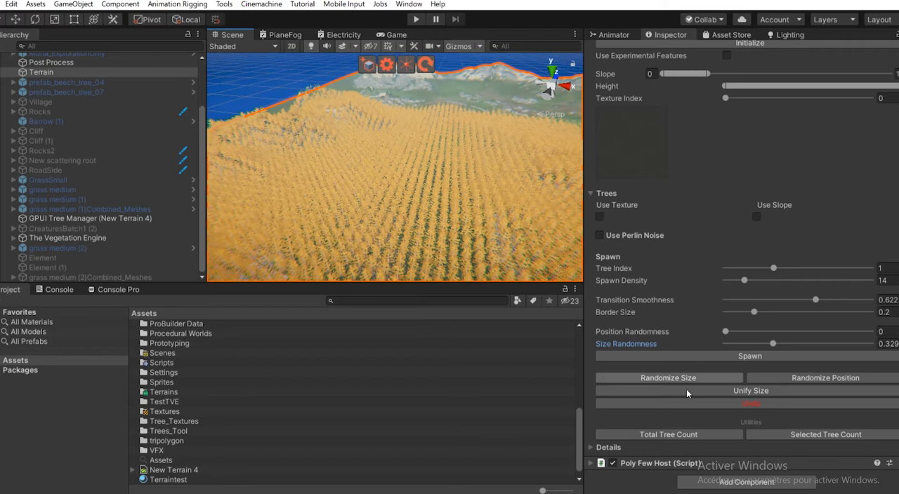
click(687, 377)
alt+drag(342, 222, 358, 190)
- Set Position Randomness to 0.203, randomize the tree positions several times, and inspect the scattered forest
drag(725, 332, 757, 336)
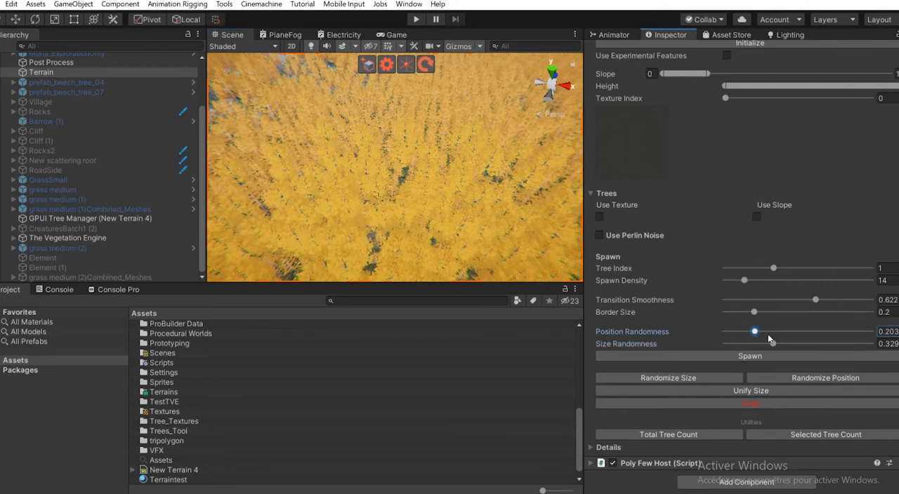
click(798, 379)
scroll(331, 208, down, 6)
right_drag(368, 211, 403, 205)
scroll(403, 206, up, 3)
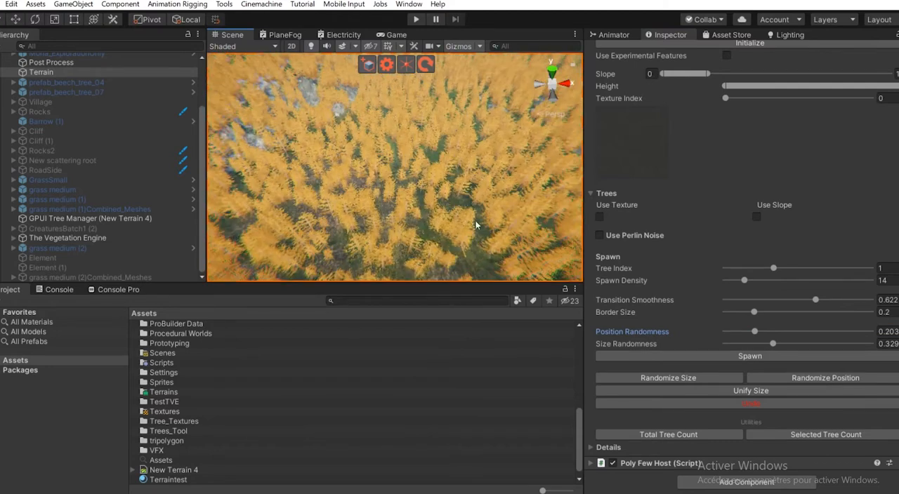
click(814, 380)
click(814, 380)
scroll(403, 211, down, 4)
right_drag(403, 212, 377, 163)
alt+drag(376, 164, 385, 121)
alt+right_drag(390, 141, 406, 239)
alt+drag(352, 194, 322, 156)
- Randomize the tree sizes two more times and check the height variation across the forest
click(674, 376)
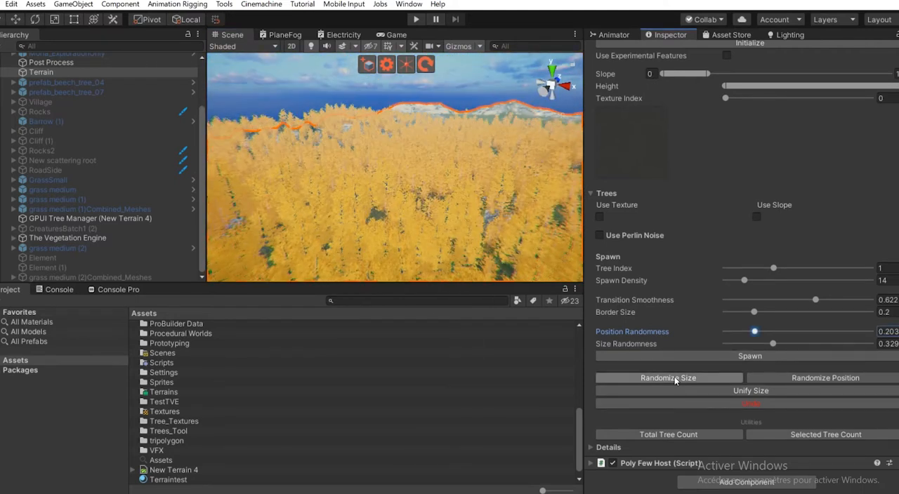
click(679, 380)
scroll(462, 209, up, 3)
alt+drag(462, 208, 375, 224)
middle_drag(375, 223, 366, 255)
alt+drag(366, 254, 329, 249)
- Unify the size of all spawned trees and randomize their sizes again
click(734, 392)
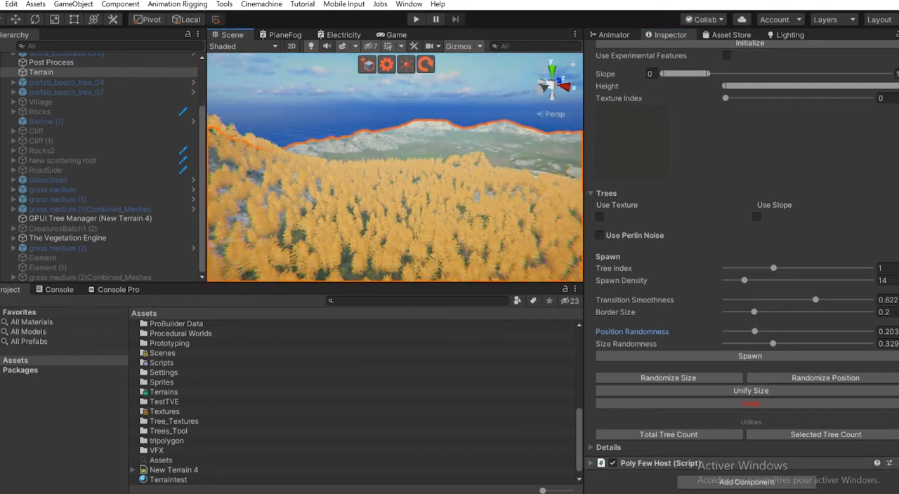
click(682, 379)
alt+drag(426, 249, 390, 259)
- Set the terrain's tree brush size to 1000 and erase the spawned trees across the whole terrain
scroll(674, 288, up, 3)
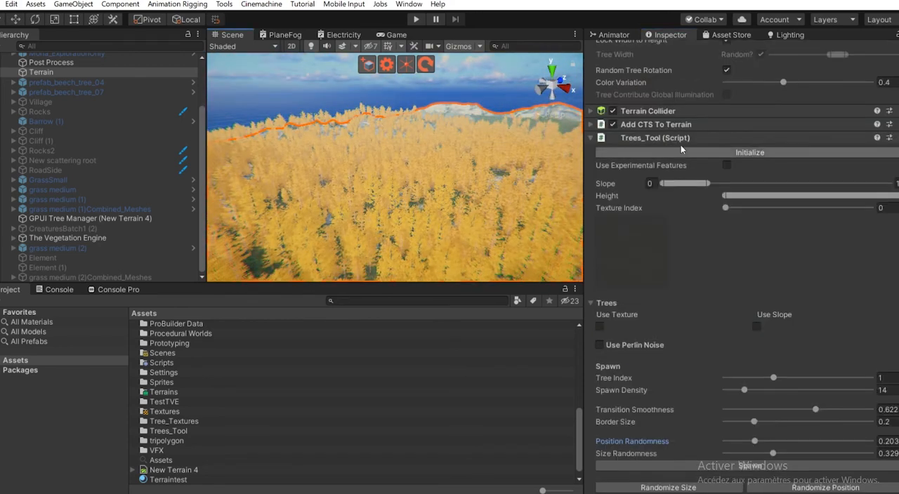
scroll(645, 208, up, 8)
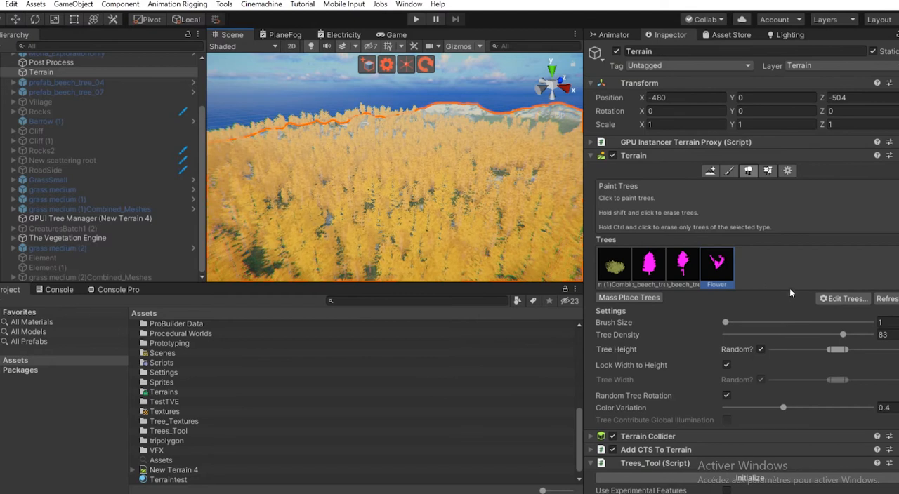
drag(791, 323, 878, 323)
scroll(436, 200, down, 8)
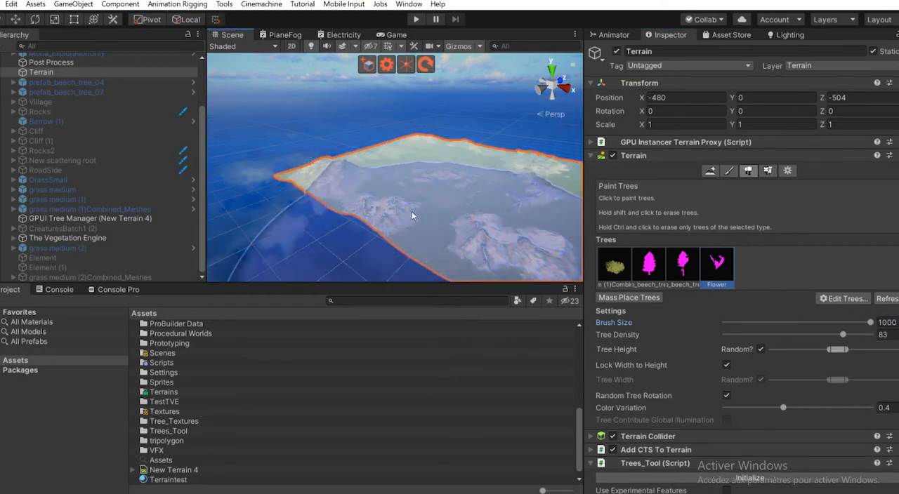
scroll(492, 162, up, 6)
scroll(474, 144, up, 6)
middle_drag(475, 146, 414, 136)
- Reduce the terrain brush size to its minimum, select the first tree type, and enable Use Texture for tree spawning
drag(870, 323, 684, 317)
click(608, 266)
scroll(734, 312, down, 10)
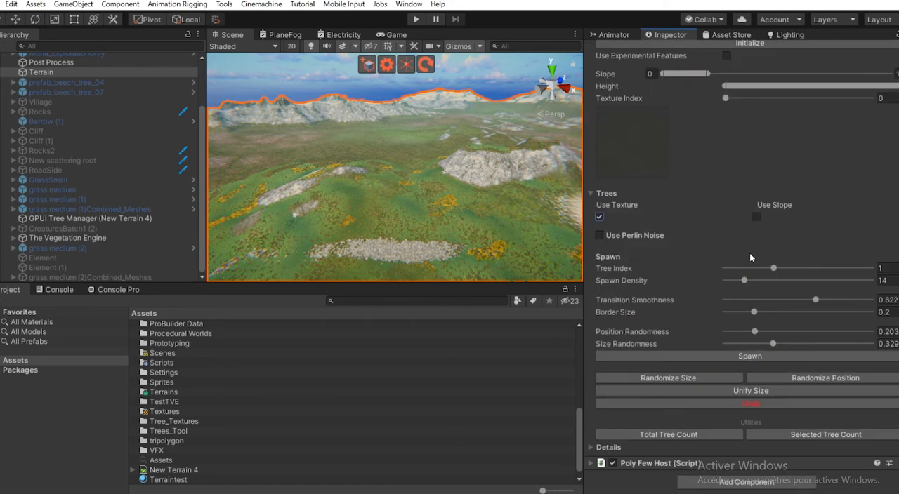
- Set Texture Index to 3, Tree Index to 2, Spawn Density to 40 and Transition Smoothness to 0.937 in Trees_Tool
right_drag(452, 205, 821, 167)
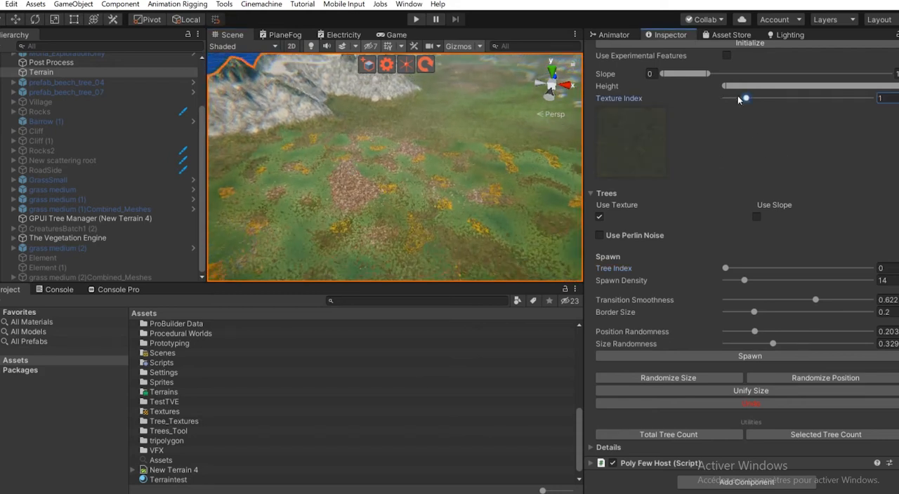
mouse_move(757, 99)
mouse_down()
mouse_move(809, 99)
mouse_move(766, 103)
mouse_up()
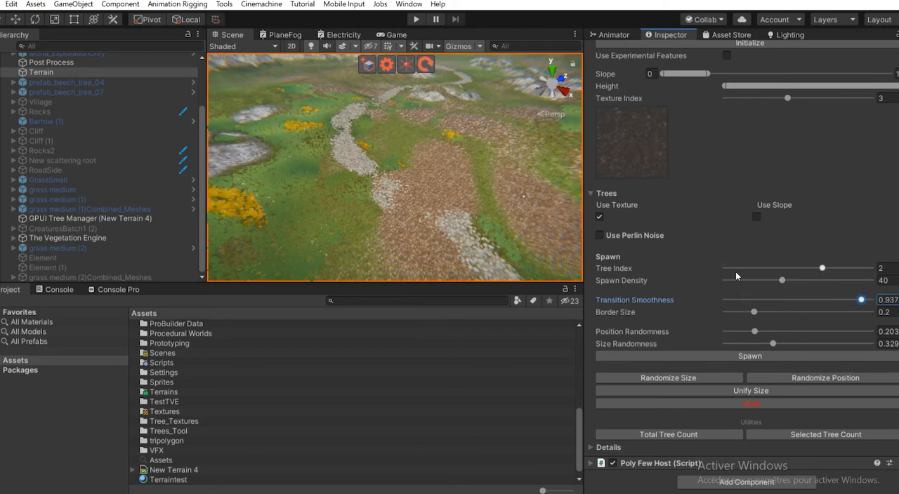
- Check the Details spawn settings of Trees_Tool and return to the tree settings
click(608, 447)
scroll(621, 371, down, 8)
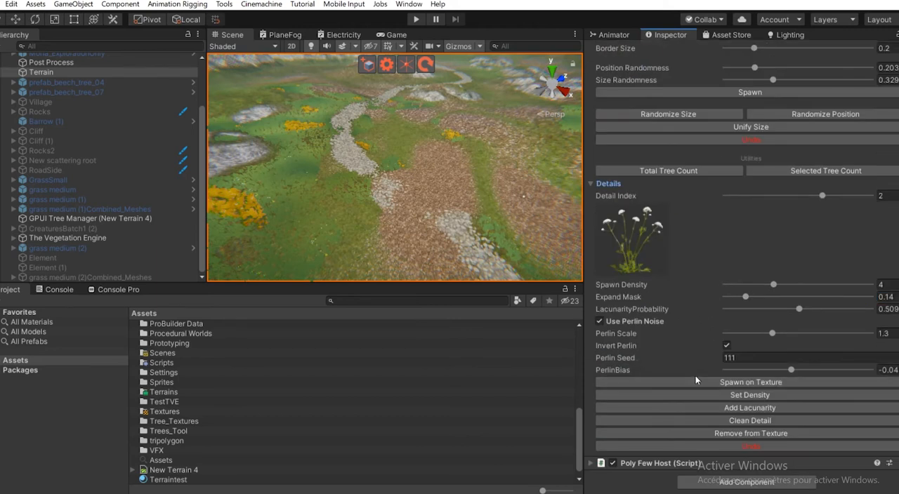
click(607, 183)
scroll(639, 372, down, 10)
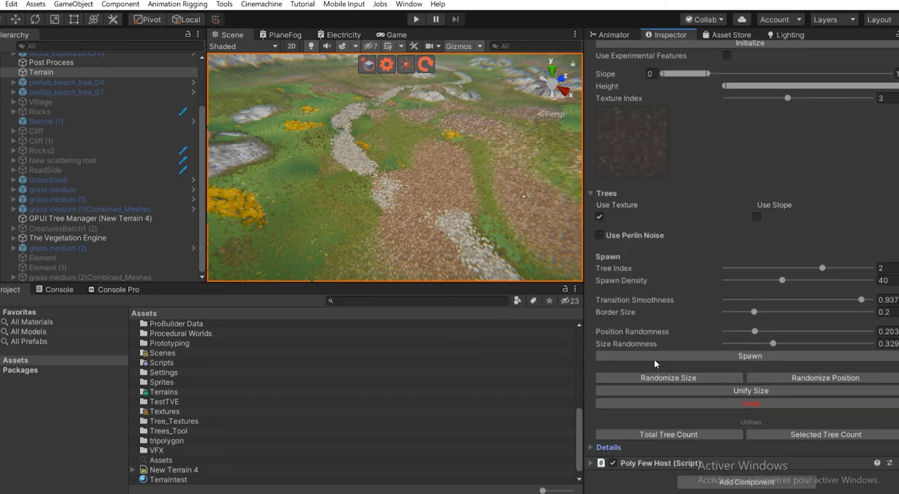
- Set Transition Smoothness to 0.442 and inspect the edges of the dirt patches beside the stone path
drag(820, 301, 793, 303)
scroll(423, 231, down, 4)
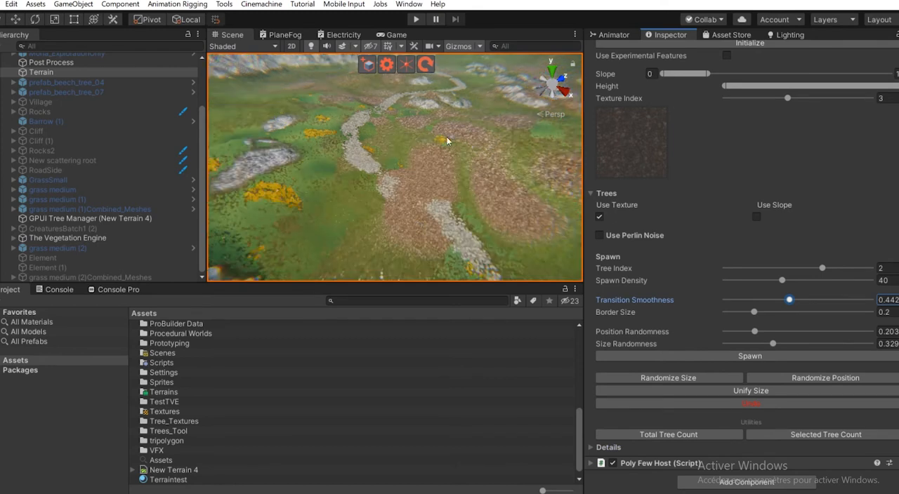
alt+drag(419, 177, 394, 168)
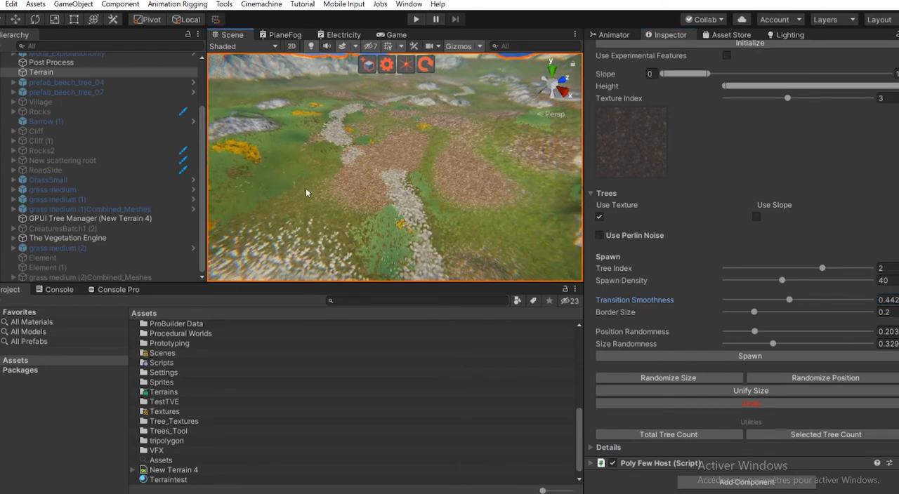
scroll(350, 179, up, 3)
middle_drag(428, 126, 442, 142)
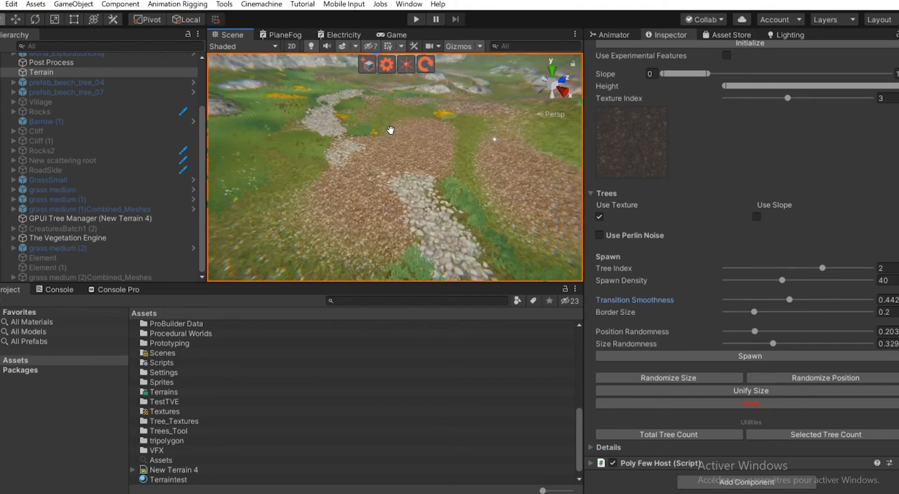
scroll(352, 203, up, 4)
alt+drag(352, 203, 472, 190)
scroll(346, 203, down, 5)
- Set Transition Smoothness to 0.979 and Border Size to 0, and spawn trees on the dirt texture
drag(790, 300, 856, 300)
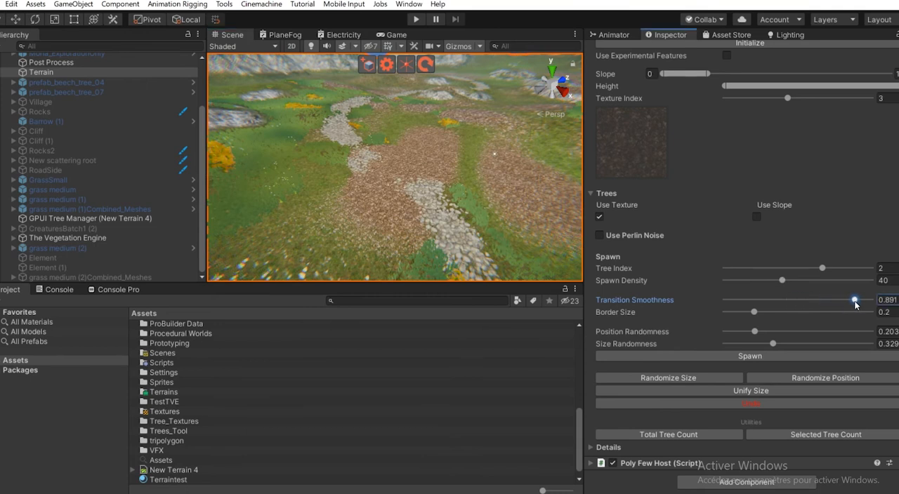
drag(753, 314, 580, 321)
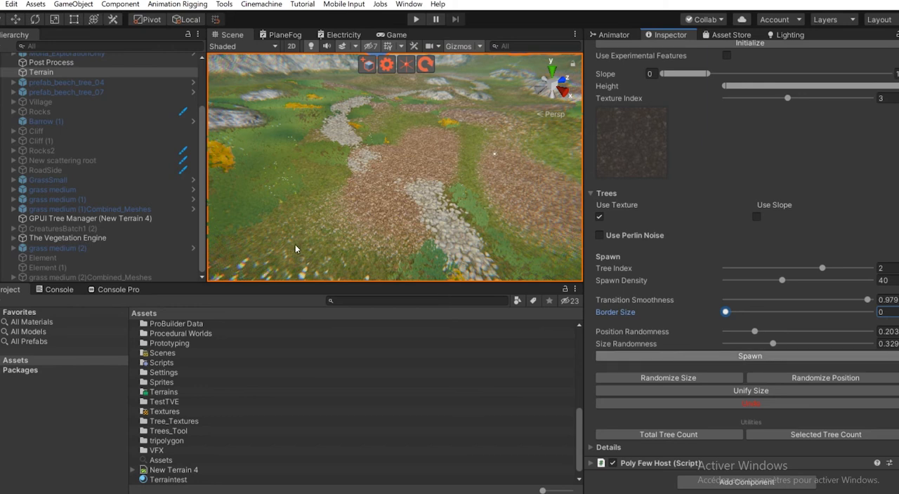
scroll(349, 238, up, 2)
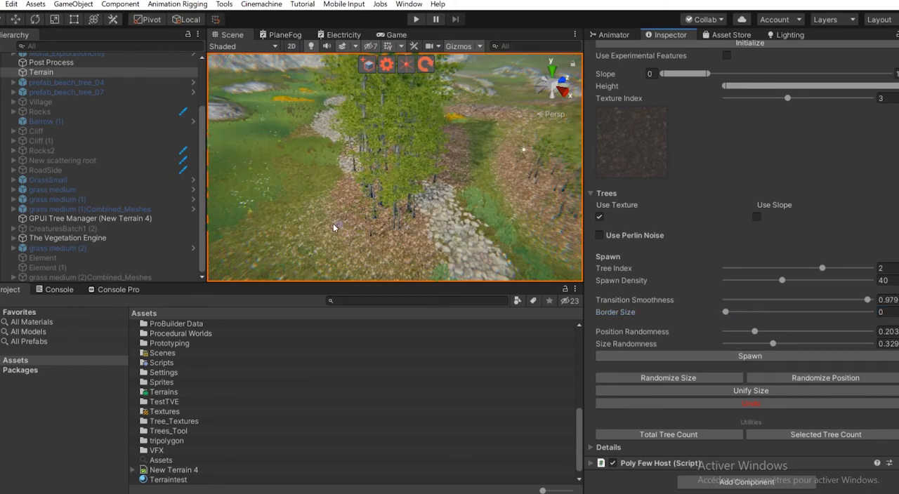
- Examine how the spawned trees are distributed and sized across the dirt patches beside the stone path
scroll(361, 235, down, 1)
middle_drag(409, 215, 403, 209)
scroll(403, 210, up, 1)
scroll(401, 177, up, 1)
middle_drag(292, 143, 350, 130)
scroll(264, 153, down, 2)
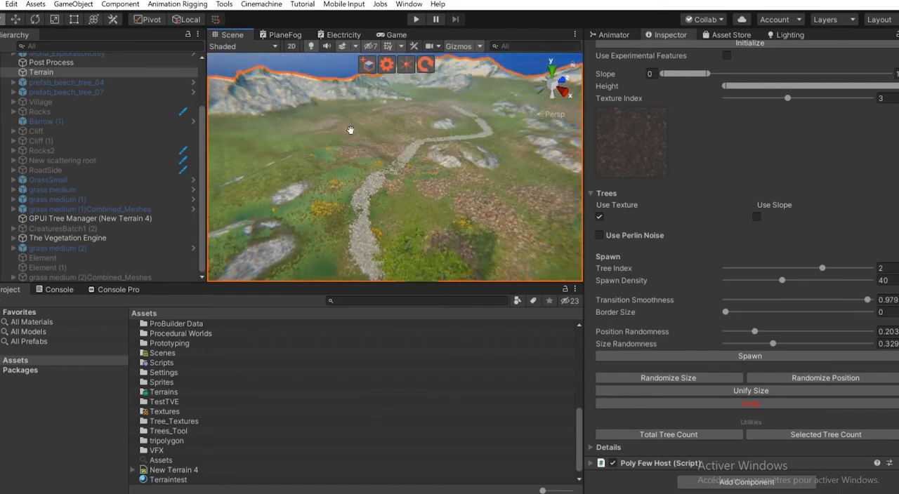
middle_drag(443, 229, 405, 211)
scroll(400, 207, up, 3)
middle_drag(342, 182, 349, 178)
scroll(349, 177, up, 1)
scroll(326, 115, up, 1)
middle_drag(320, 78, 336, 125)
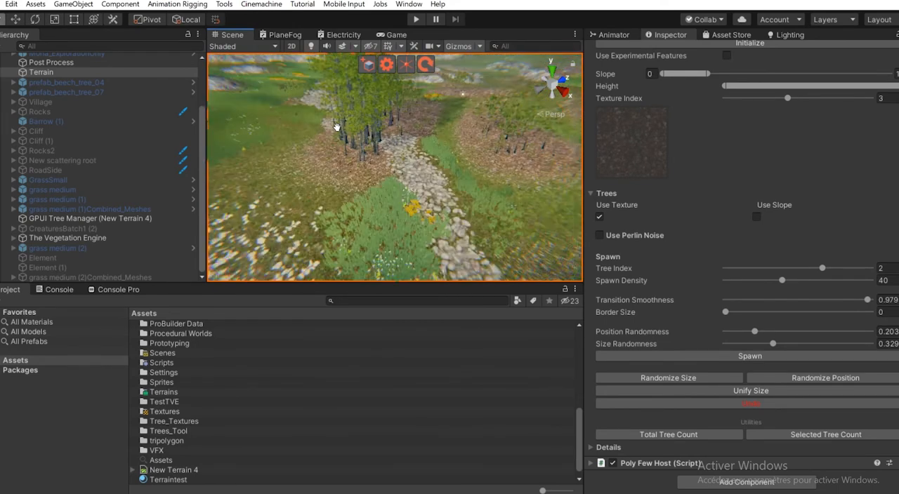
scroll(336, 124, up, 1)
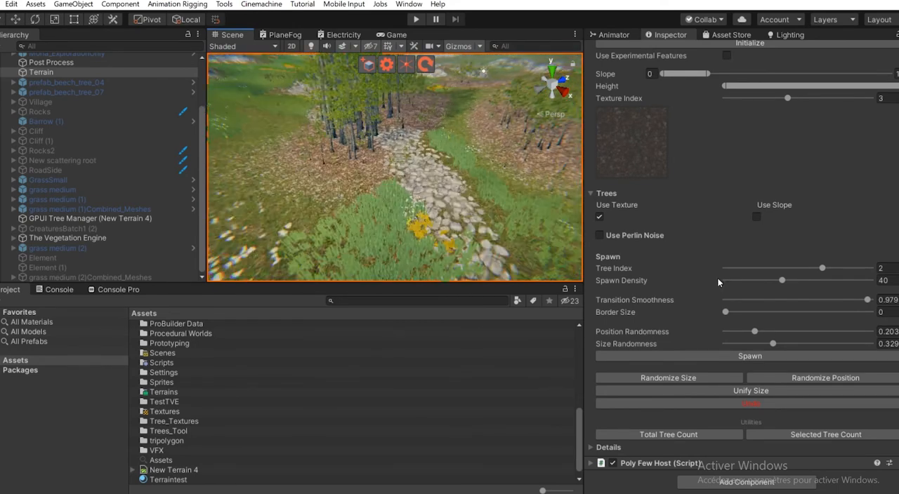
- Undo the last tree spawn and spawn vegetation with Tree Index 0 on the dirt texture instead
click(742, 405)
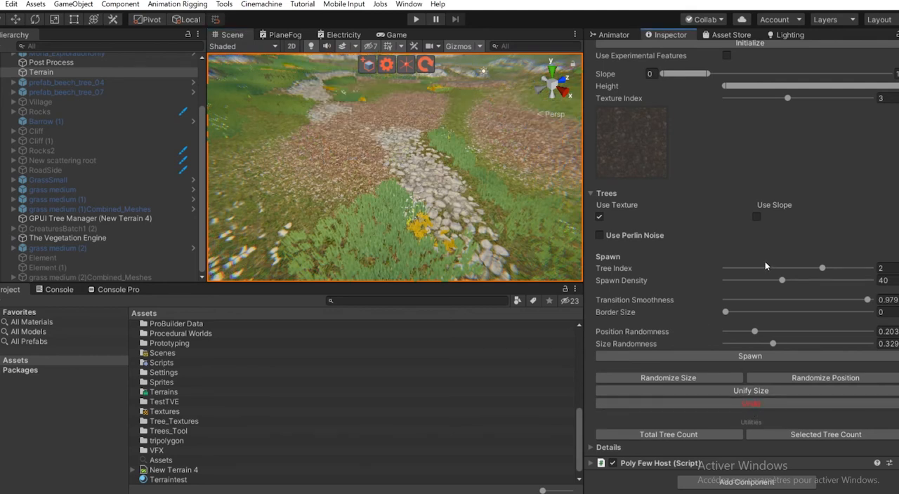
drag(768, 271, 688, 274)
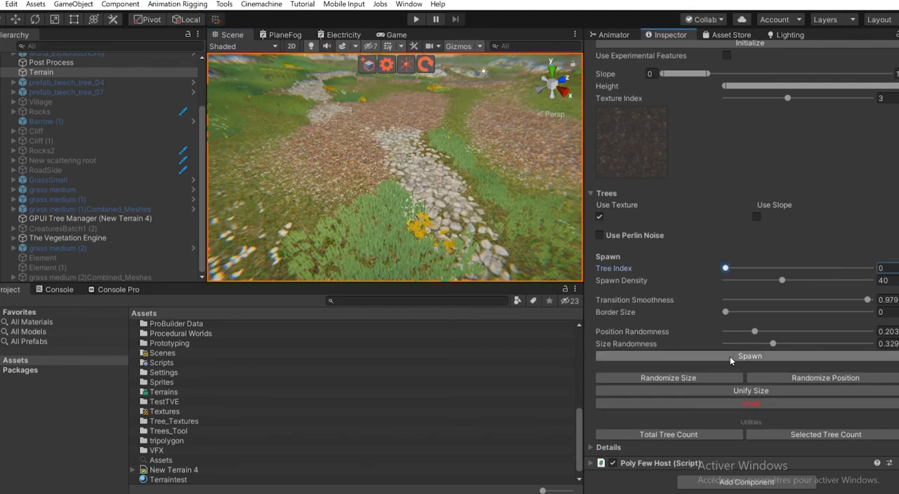
middle_drag(315, 150, 295, 228)
scroll(342, 211, up, 2)
middle_drag(370, 167, 457, 227)
right_drag(427, 202, 406, 318)
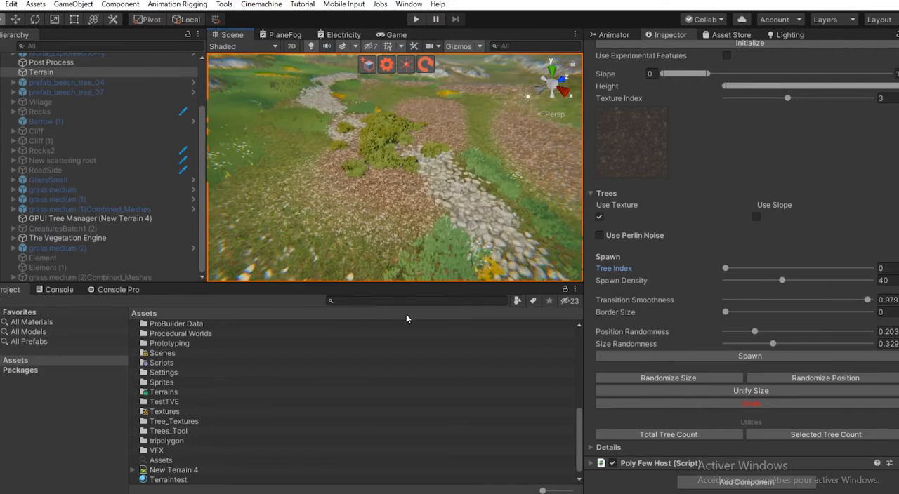
- Undo the bush spawn and vary Border Size between 1, 0 and 0.451
click(751, 404)
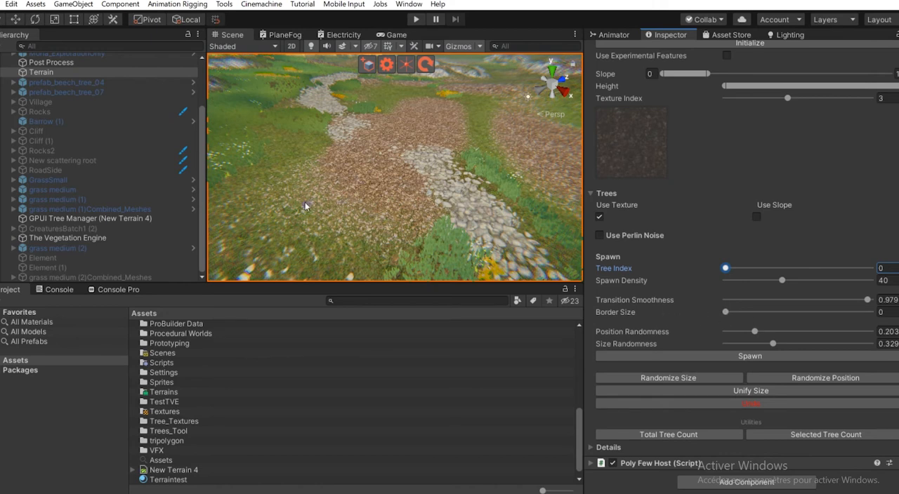
scroll(324, 209, down, 2)
drag(743, 313, 881, 315)
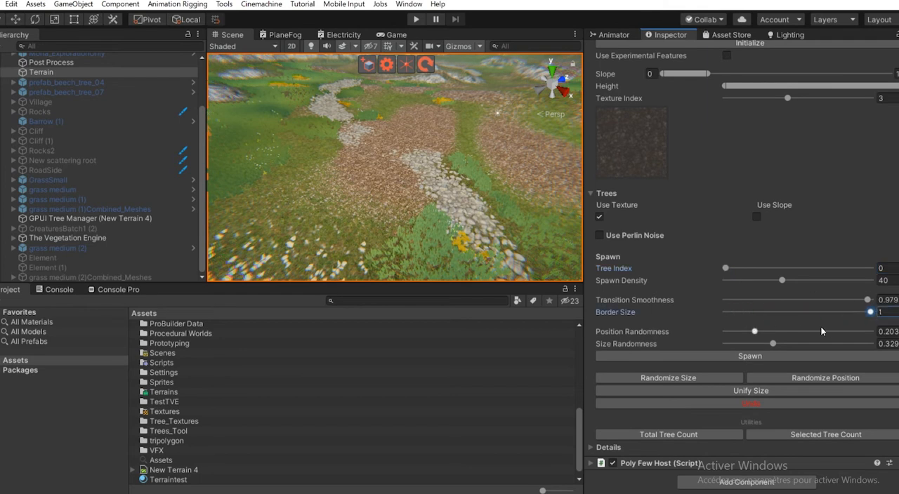
scroll(315, 181, down, 2)
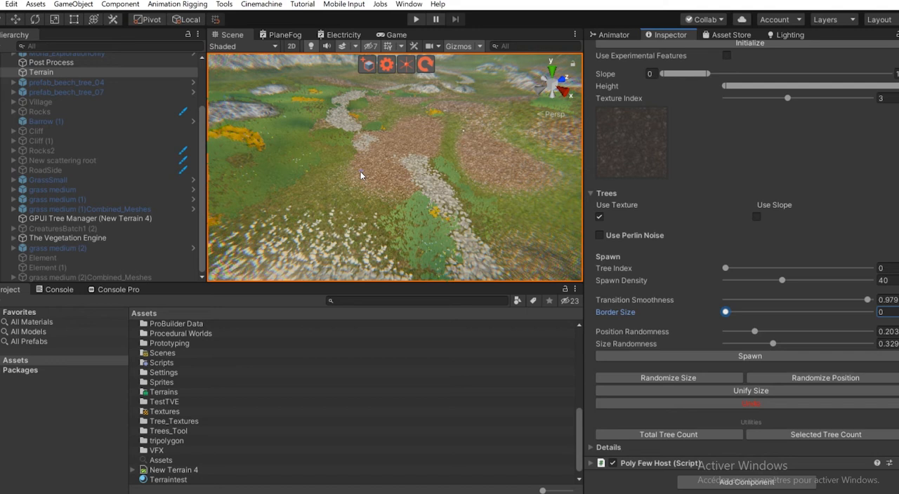
drag(748, 311, 766, 316)
- Set Border Size to 0.778 and inspect the borders of the dirt patches from several angles
scroll(311, 194, down, 3)
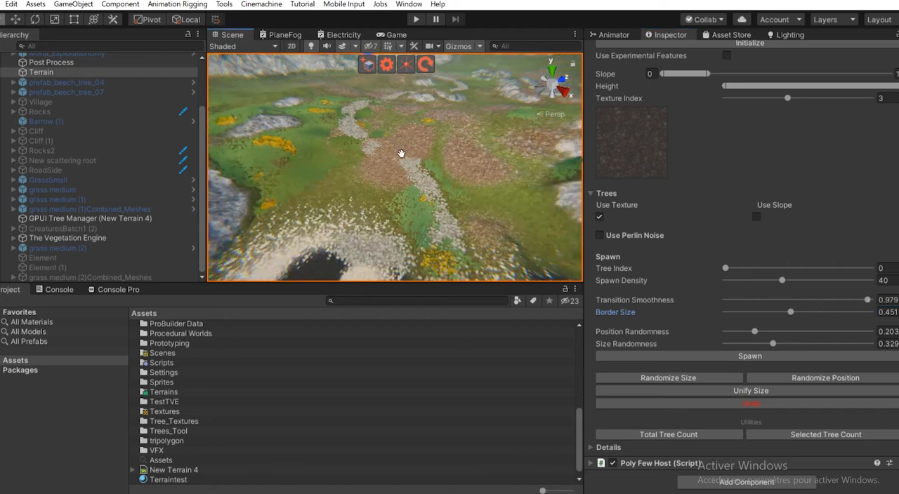
drag(791, 312, 886, 313)
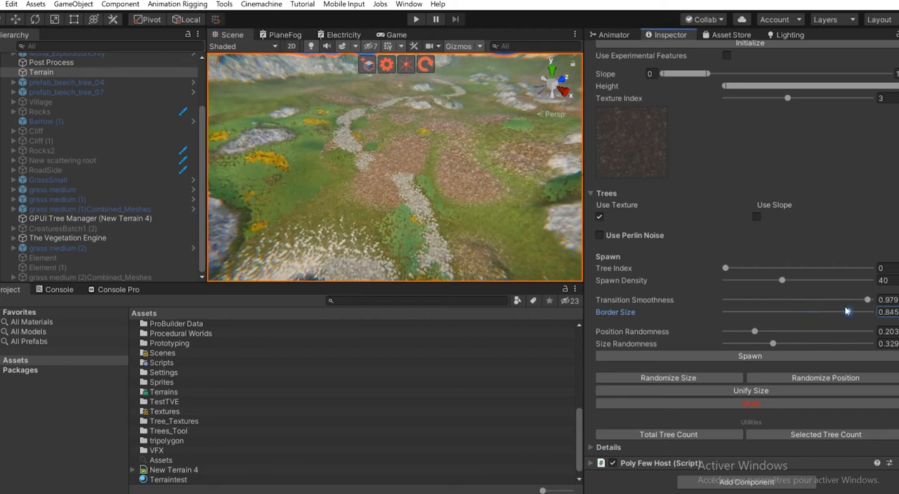
scroll(449, 200, down, 2)
alt+drag(325, 171, 212, 189)
scroll(389, 187, up, 3)
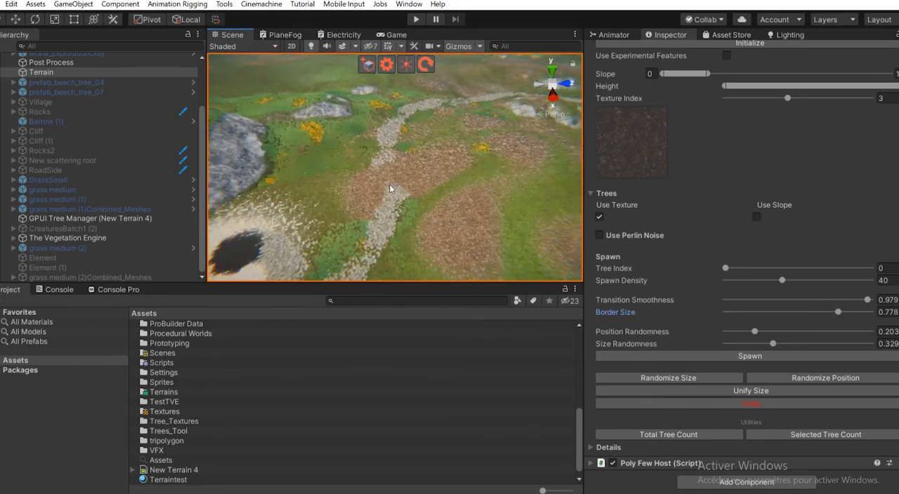
scroll(407, 212, up, 2)
alt+drag(407, 213, 401, 205)
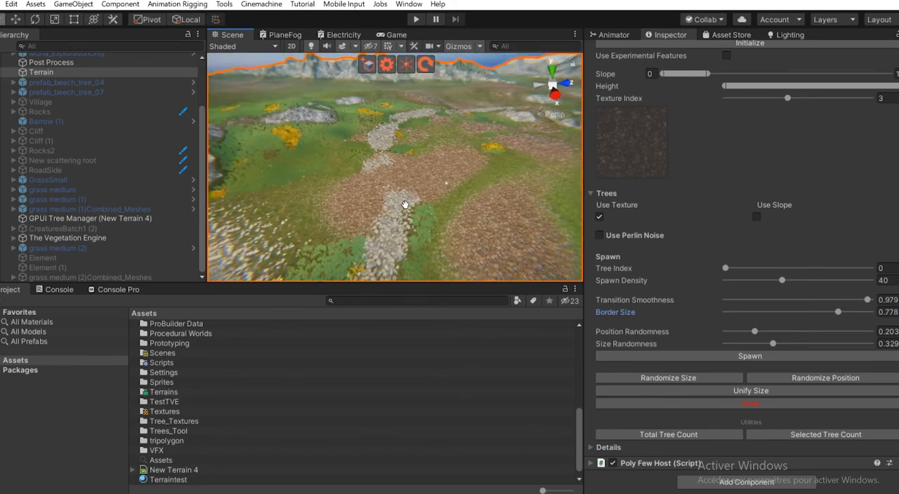
scroll(442, 187, up, 3)
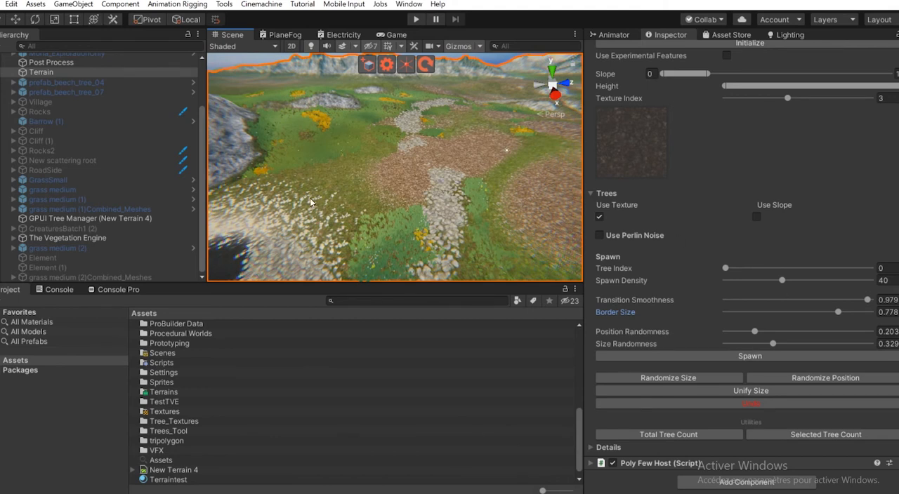
- Enable Use Experimental Features in Trees_Tool and review the additional height, remove and decimate options
scroll(641, 220, up, 10)
scroll(710, 377, down, 7)
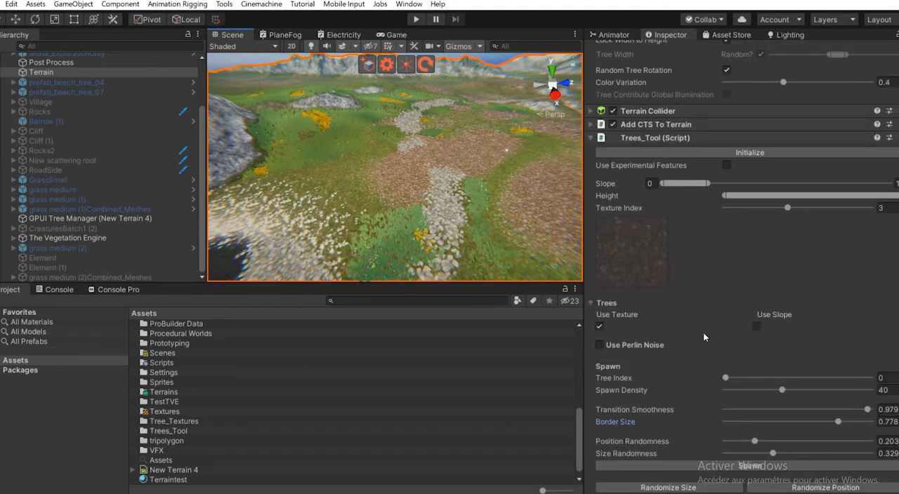
click(727, 167)
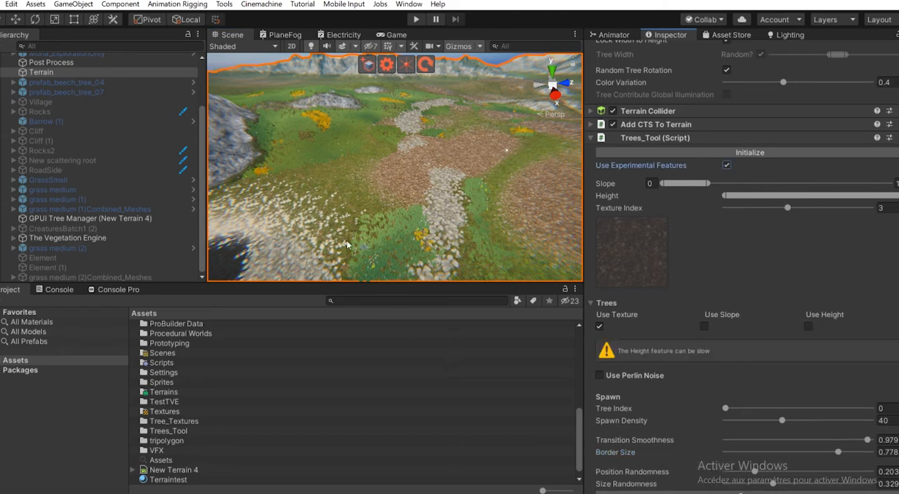
scroll(347, 245, down, 4)
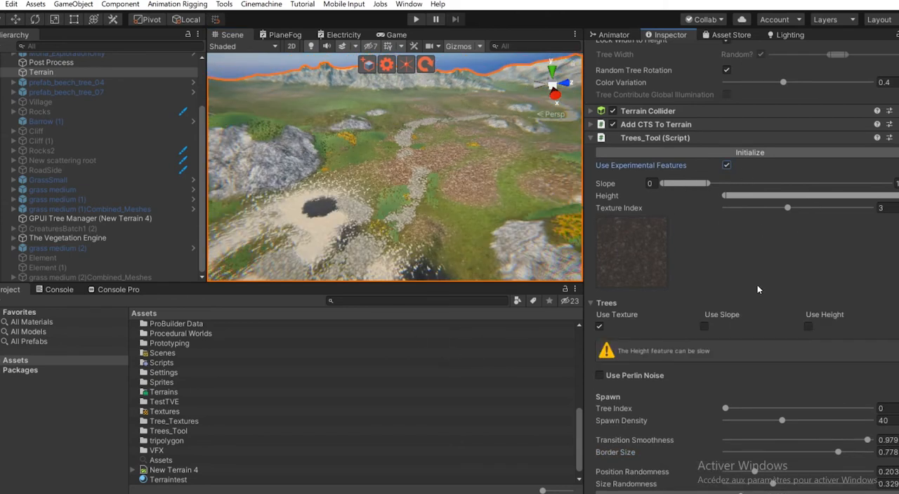
scroll(757, 289, down, 8)
- Enable Use Slope together with Use Texture for tree spawning and inspect the slopes of the rocky hill
right_drag(451, 232, 335, 207)
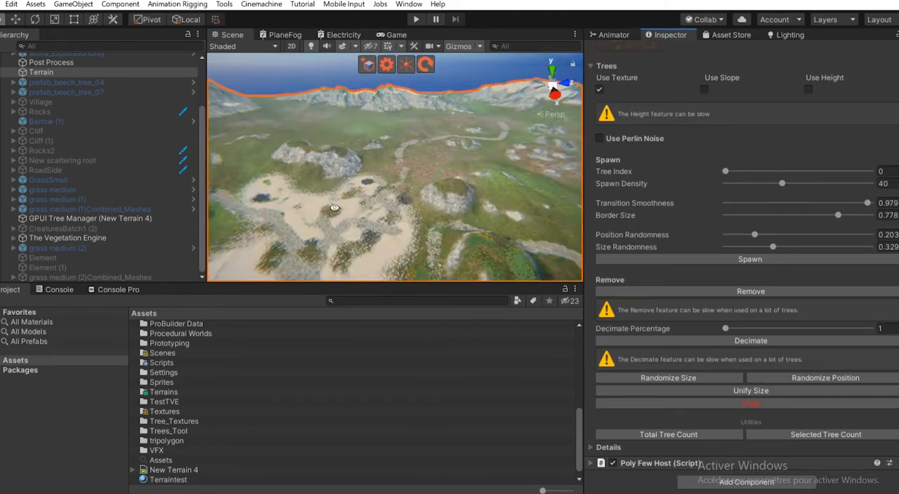
alt+drag(334, 208, 416, 189)
scroll(364, 194, up, 5)
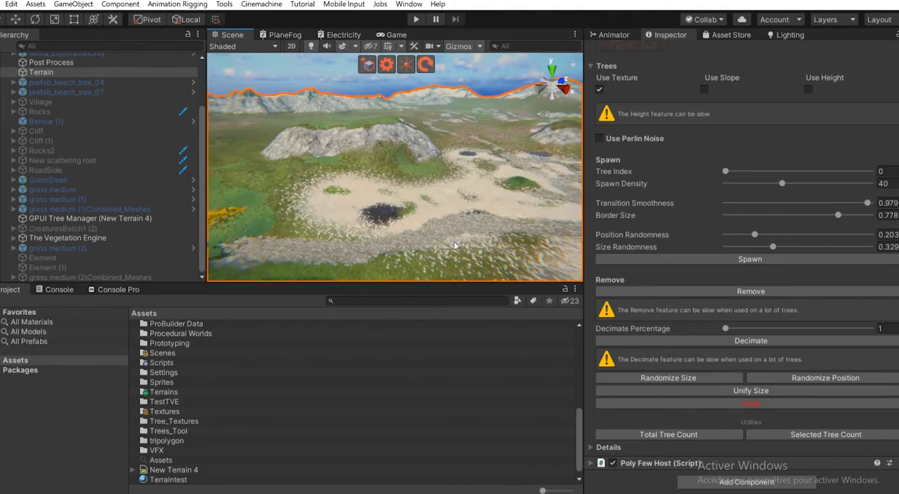
scroll(457, 243, up, 3)
alt+drag(482, 243, 389, 240)
scroll(712, 189, up, 4)
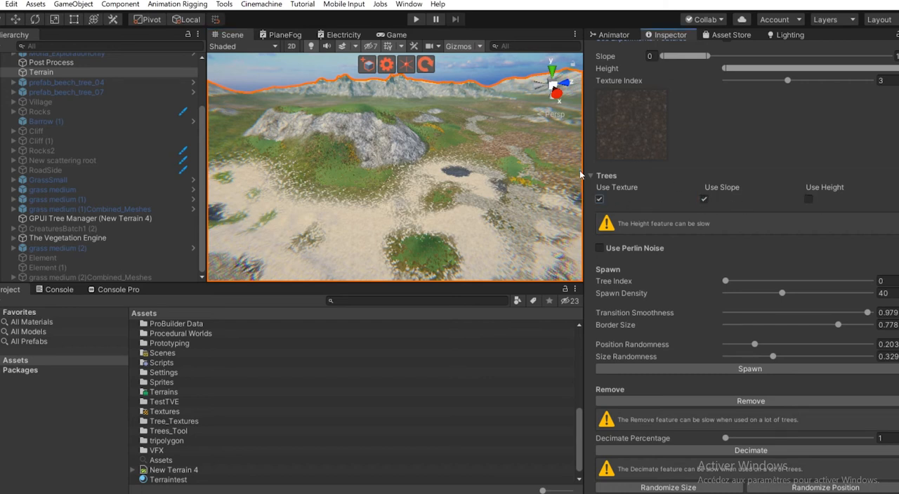
alt+drag(330, 112, 425, 150)
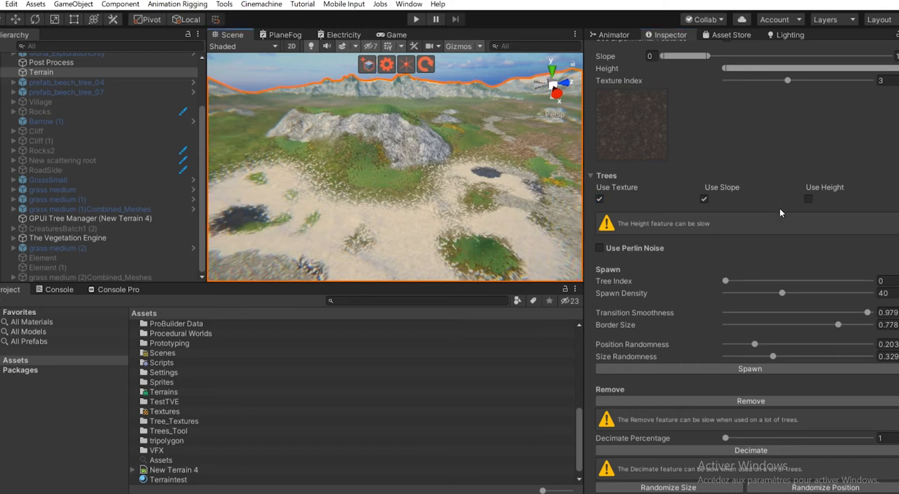
scroll(344, 174, down, 1)
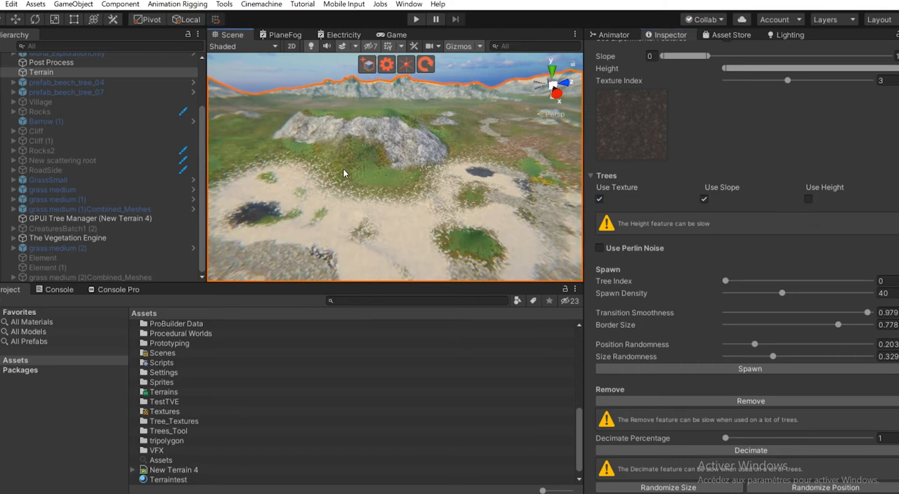
- Review the tree masking and removal settings and examine the rocky hill and its surroundings from several angles
alt+drag(345, 173, 451, 158)
scroll(759, 190, up, 3)
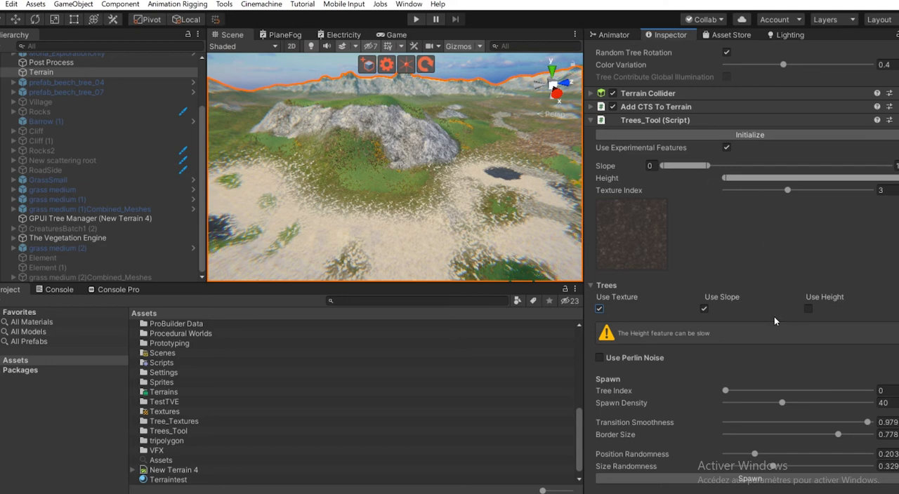
scroll(781, 318, down, 5)
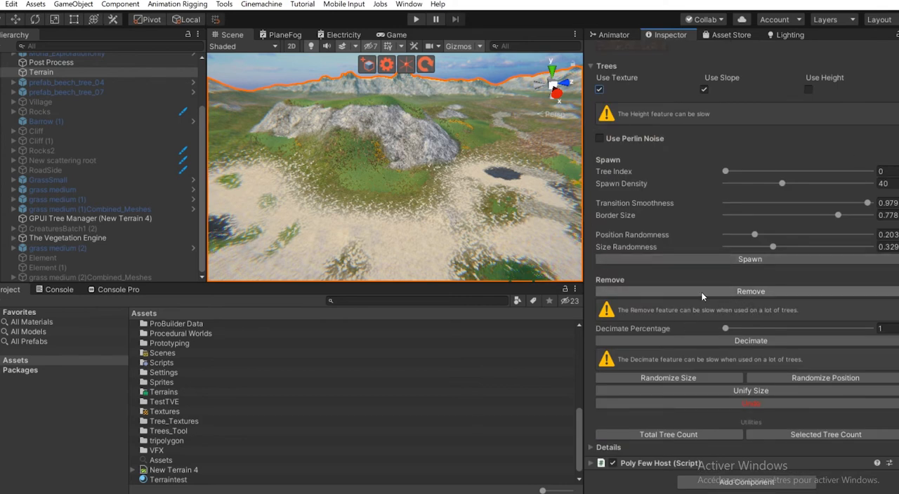
scroll(700, 292, up, 3)
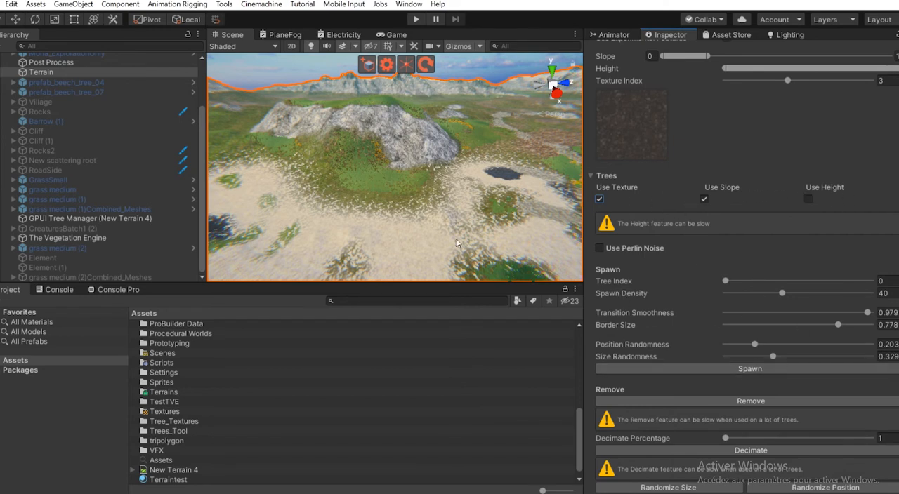
scroll(540, 273, down, 3)
alt+drag(302, 172, 403, 209)
scroll(386, 235, up, 4)
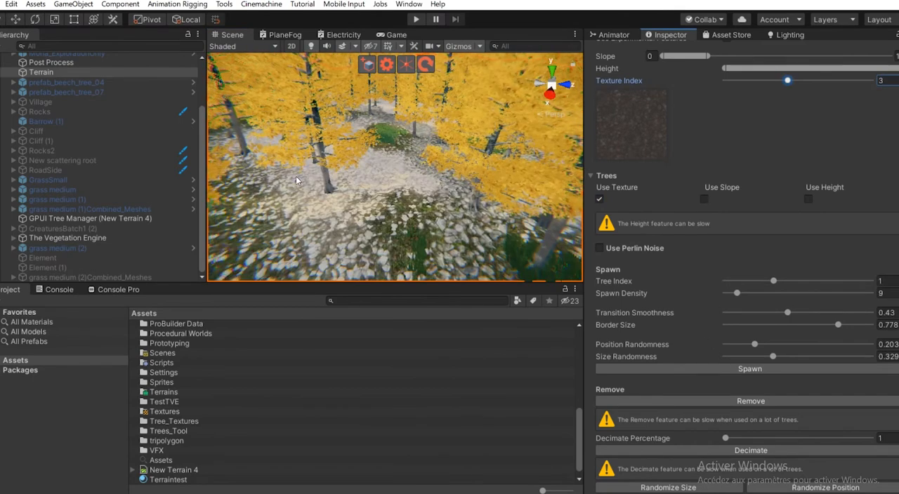
alt+drag(365, 165, 337, 197)
scroll(371, 165, up, 3)
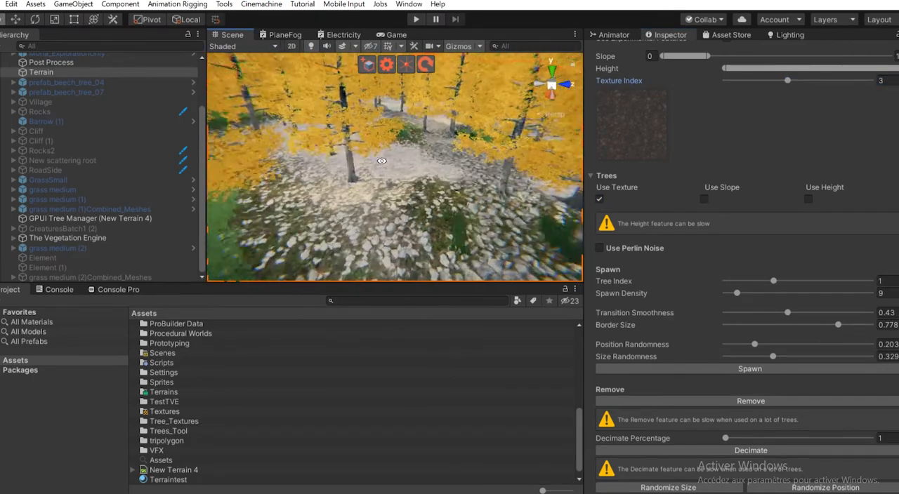
- Select the pale stone texture with Texture Index 4 and set Transition Smoothness to 0.4
scroll(334, 201, up, 4)
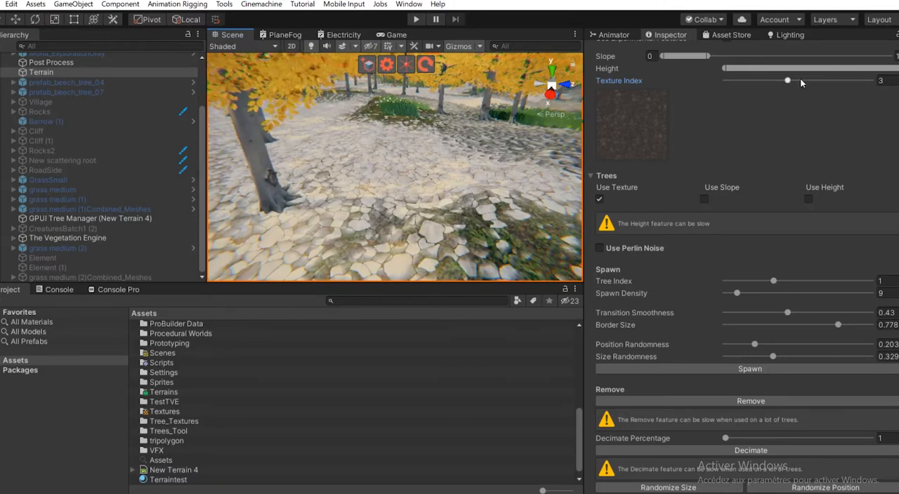
drag(788, 80, 811, 82)
scroll(642, 295, down, 3)
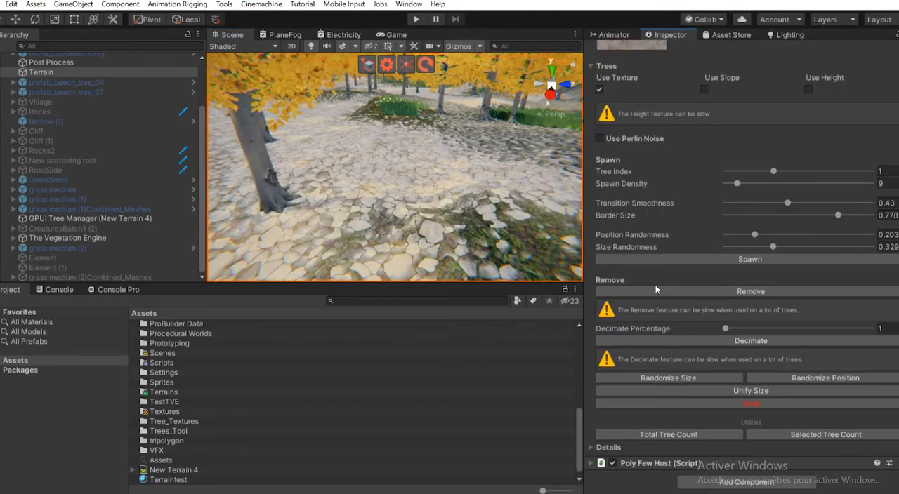
mouse_move(787, 203)
mouse_down()
mouse_move(844, 215)
mouse_move(790, 209)
mouse_move(844, 206)
mouse_move(793, 203)
mouse_up()
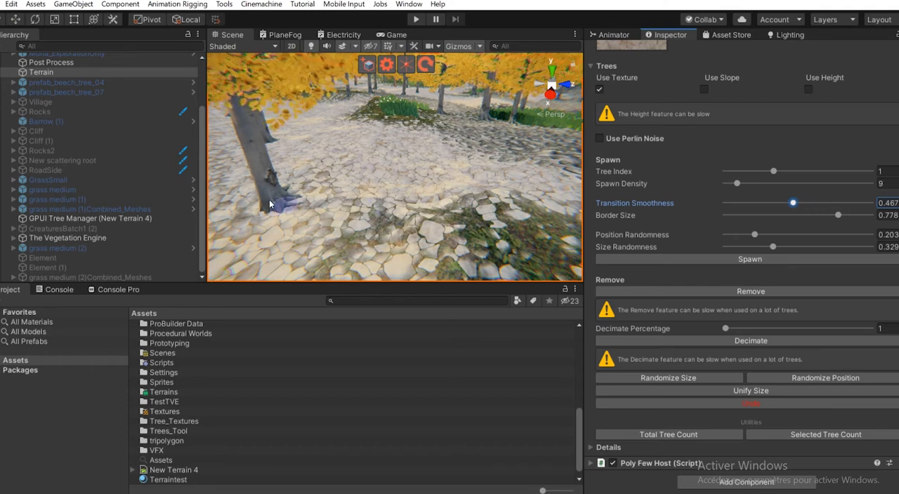
drag(794, 204, 783, 203)
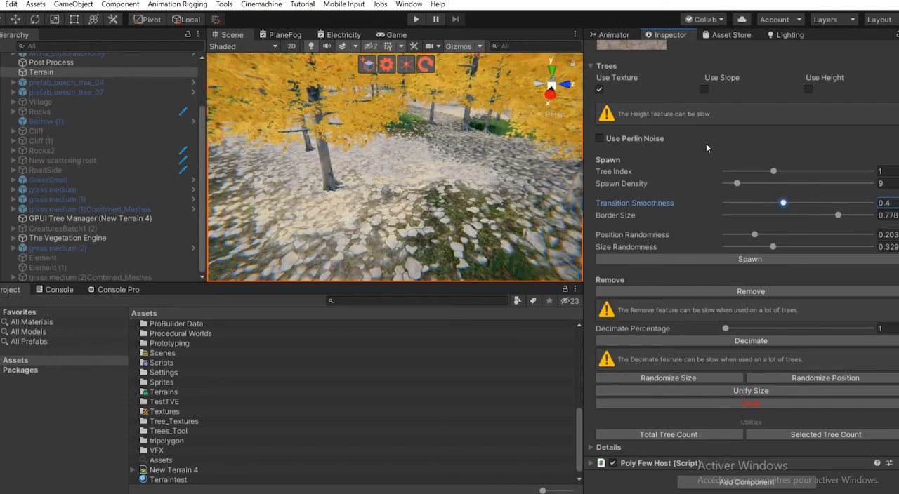
- Remove the yellow trees from the stone-textured ground and inspect the clearings in the forest
click(710, 290)
scroll(357, 171, down, 5)
right_drag(357, 171, 331, 146)
scroll(331, 146, up, 3)
scroll(321, 176, down, 3)
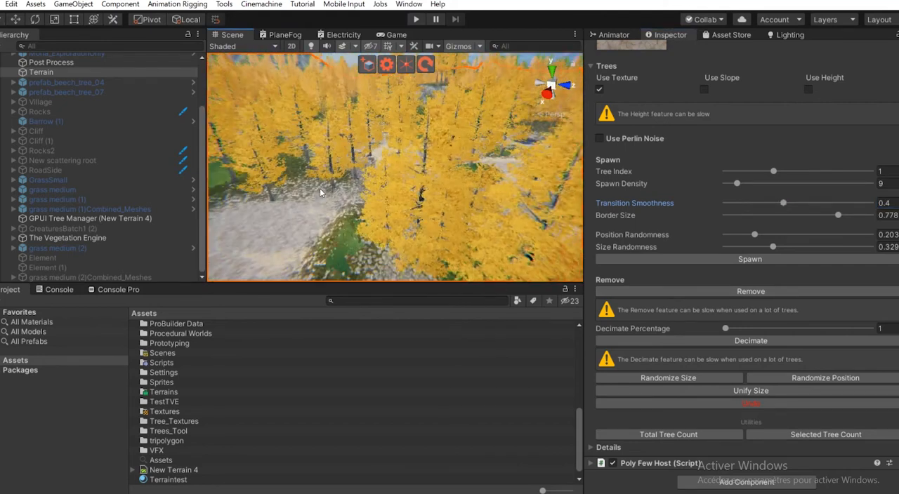
scroll(322, 193, up, 4)
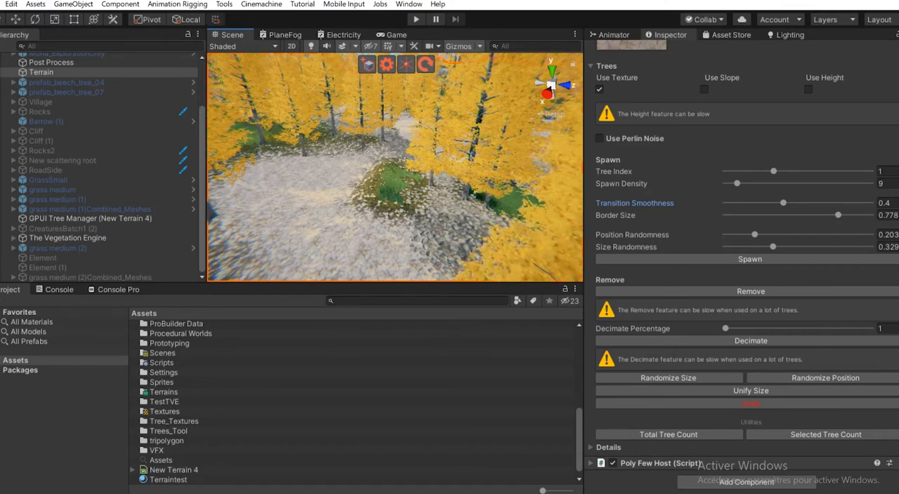
scroll(373, 234, down, 6)
right_drag(373, 234, 326, 121)
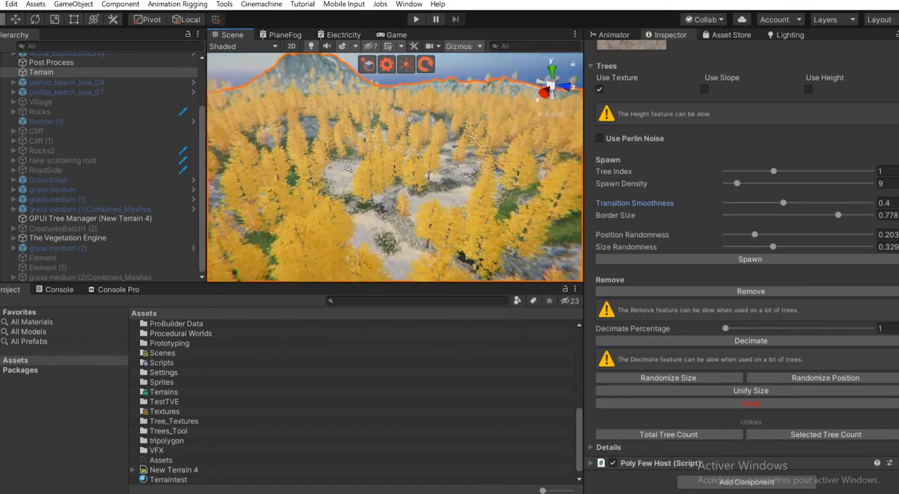
scroll(309, 176, up, 4)
middle_drag(297, 230, 370, 212)
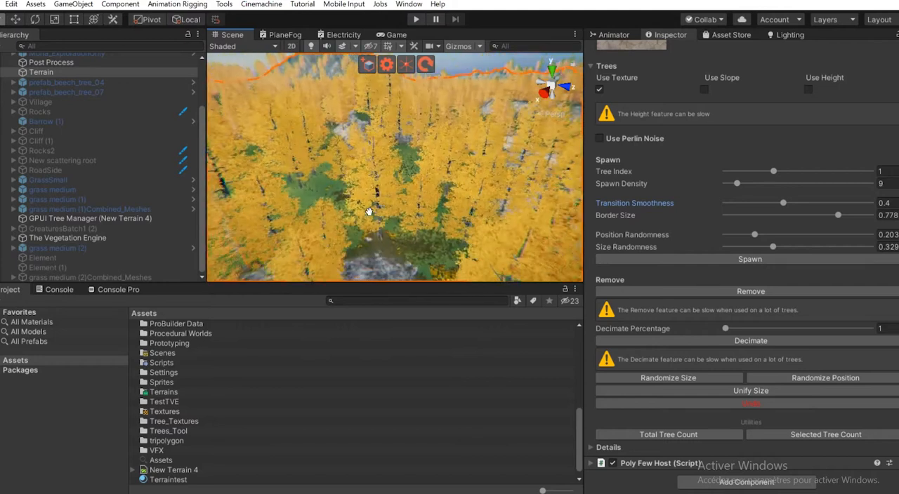
scroll(369, 211, down, 5)
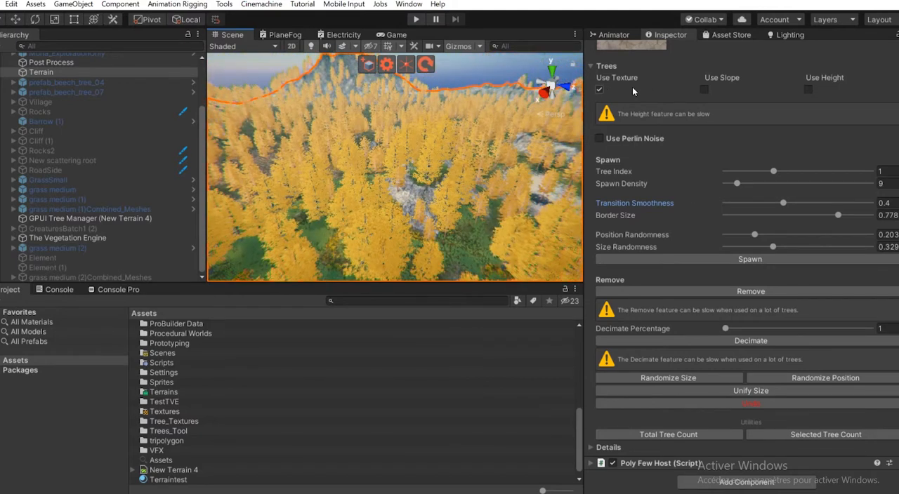
- Mask trees by slope instead of texture, raise the upper Slope limit slightly and remove the trees on the flatter ground
click(704, 90)
scroll(709, 169, up, 4)
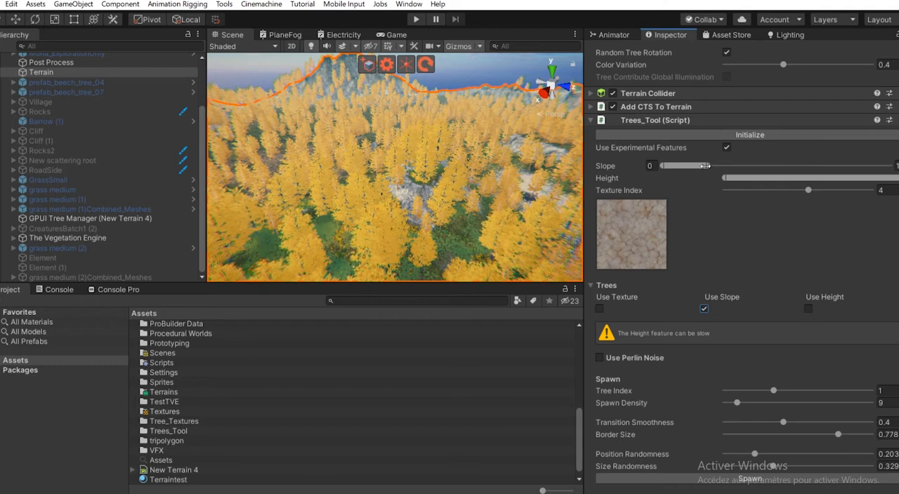
drag(700, 169, 717, 168)
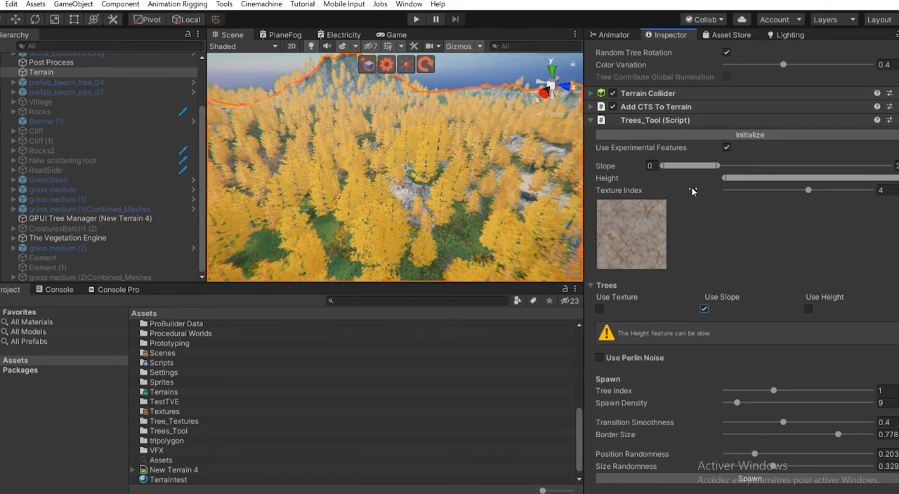
scroll(669, 224, down, 5)
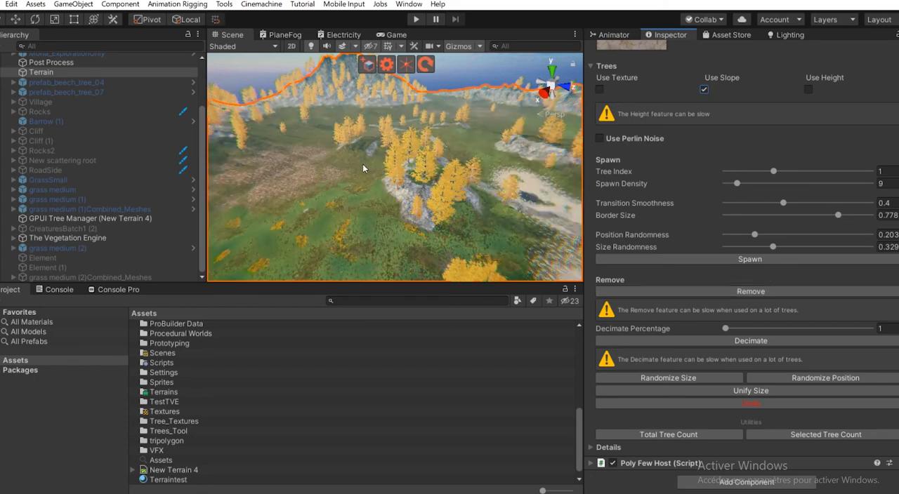
- Examine the trees left on the rocky slopes and the flat grass around them from several angles
scroll(363, 169, down, 3)
right_drag(363, 168, 386, 172)
middle_drag(387, 172, 424, 172)
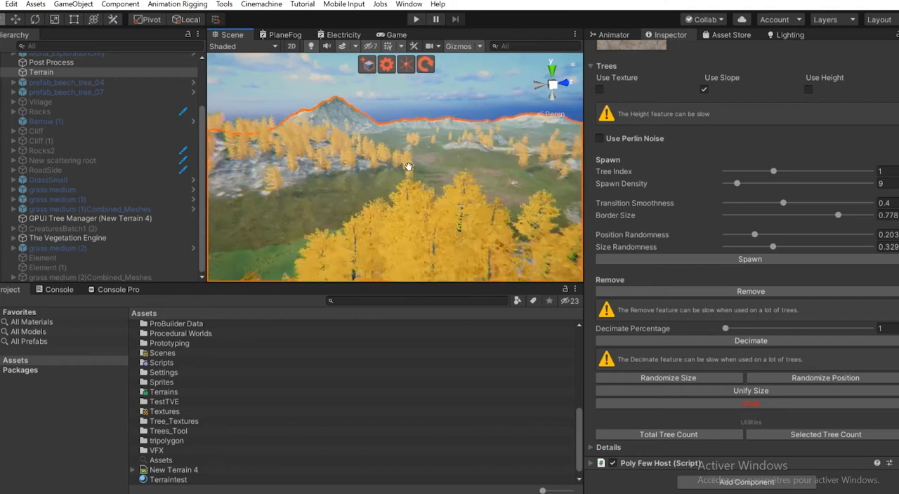
scroll(355, 197, up, 3)
middle_drag(355, 197, 378, 190)
scroll(421, 198, up, 3)
right_drag(377, 190, 309, 175)
scroll(295, 162, down, 3)
scroll(295, 162, down, 3)
middle_drag(473, 171, 413, 146)
scroll(301, 153, up, 3)
middle_drag(301, 154, 347, 173)
scroll(347, 173, up, 3)
alt+drag(347, 189, 367, 186)
alt+drag(254, 159, 341, 170)
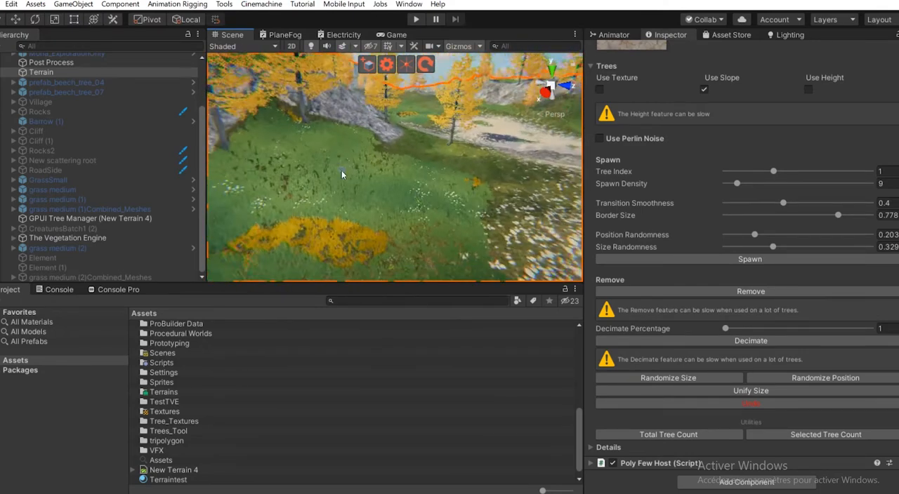
- Switch tree masking from Use Slope to Use Height and raise the lower limit of the Height range
scroll(342, 170, down, 5)
click(704, 89)
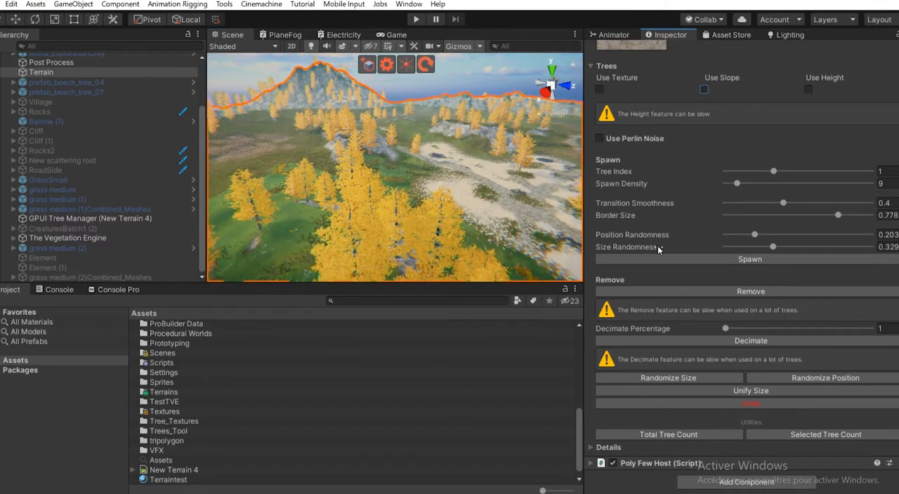
scroll(658, 246, up, 3)
click(809, 200)
scroll(723, 238, up, 6)
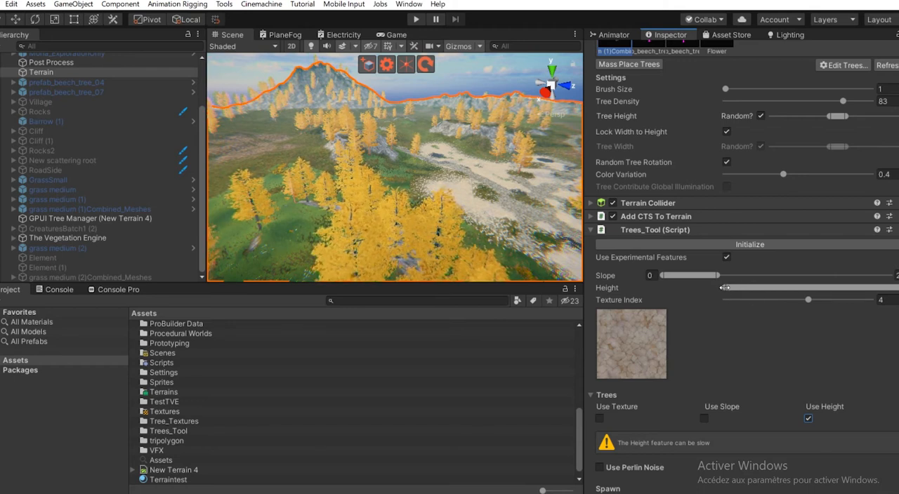
drag(726, 287, 823, 288)
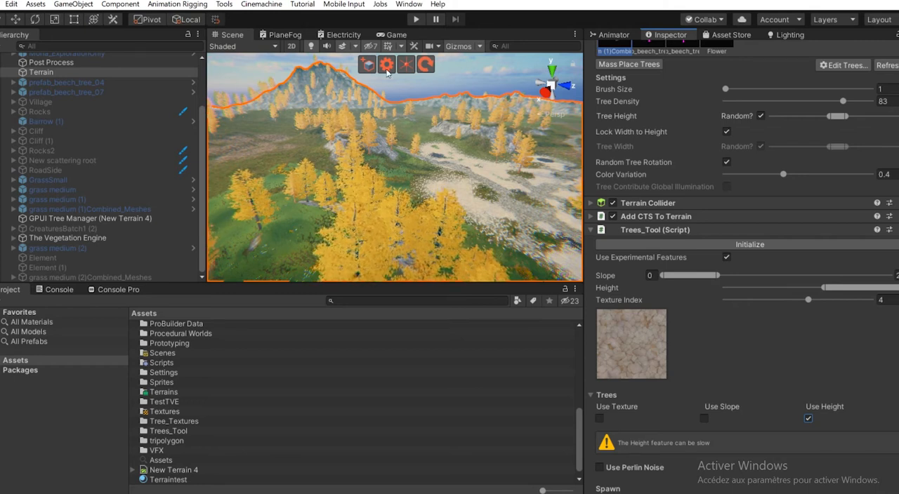
scroll(768, 328, down, 8)
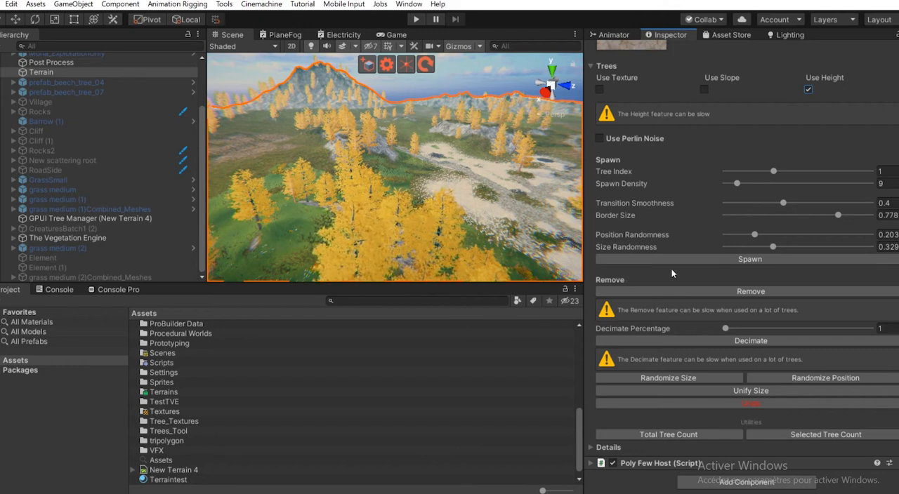
- Lower the minimum of the Height range in stages and try to remove the trees within it
scroll(707, 263, up, 6)
drag(828, 182, 755, 179)
scroll(730, 239, down, 4)
click(749, 402)
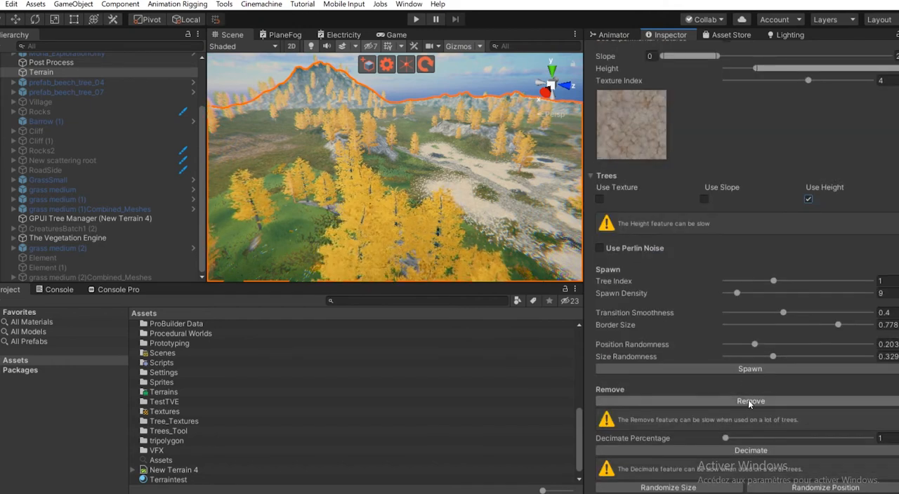
scroll(711, 275, up, 5)
drag(756, 289, 747, 287)
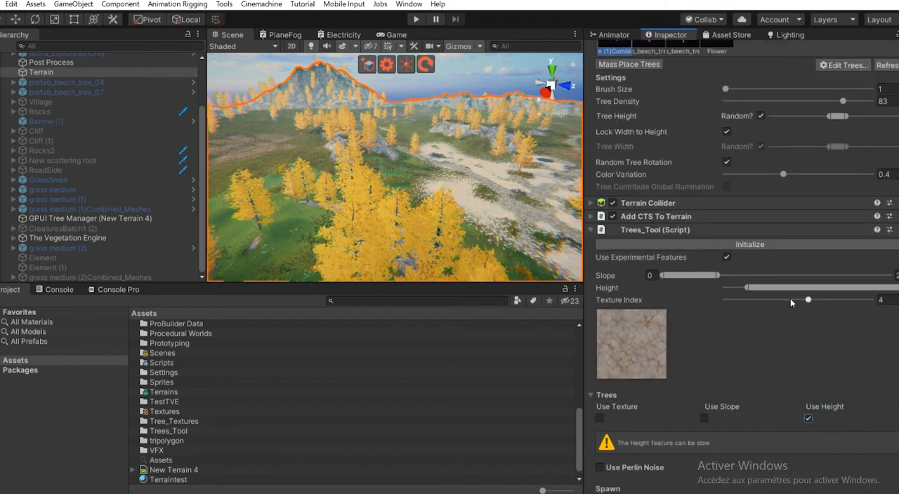
drag(746, 288, 738, 288)
scroll(754, 374, down, 5)
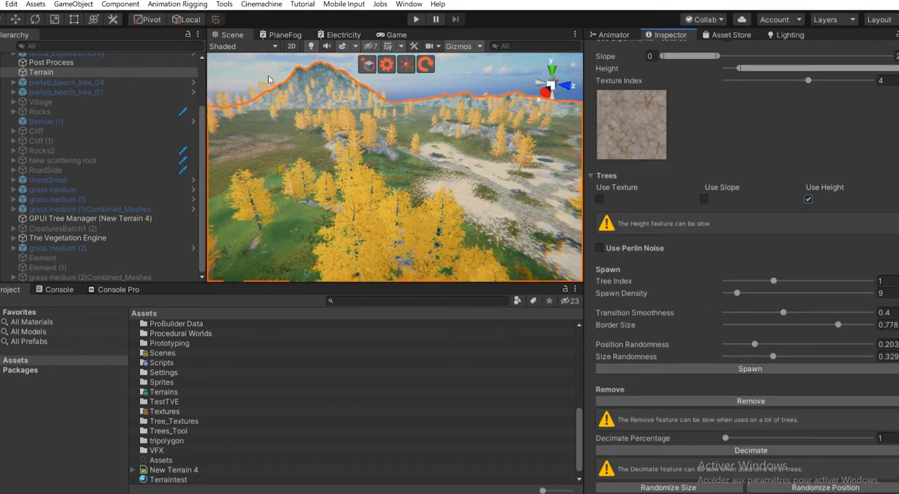
- Disable Use Height and decimate the terrain's trees with Decimate Percentage set to 47
scroll(729, 235, up, 3)
scroll(764, 281, down, 5)
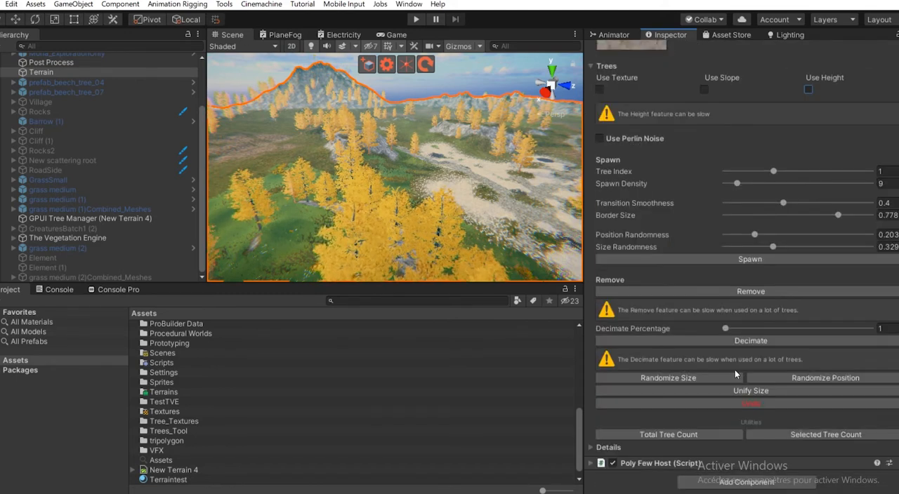
scroll(450, 257, down, 3)
scroll(493, 272, up, 6)
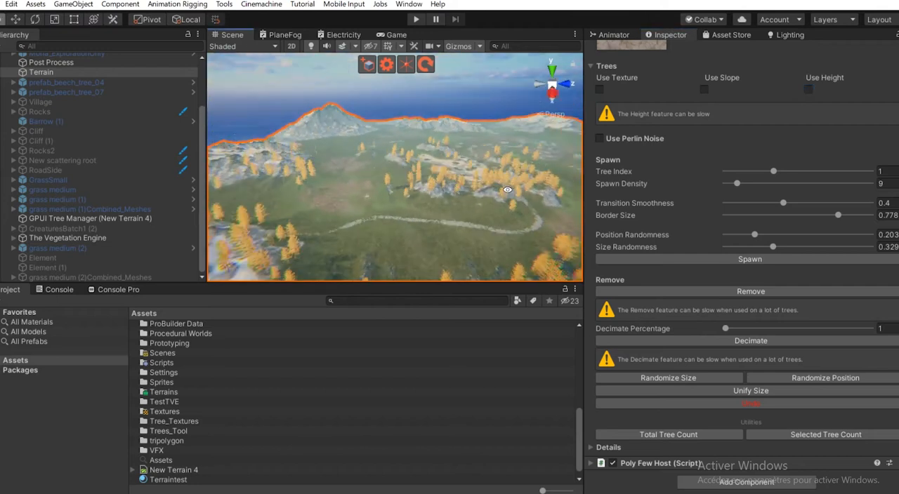
middle_drag(450, 193, 393, 133)
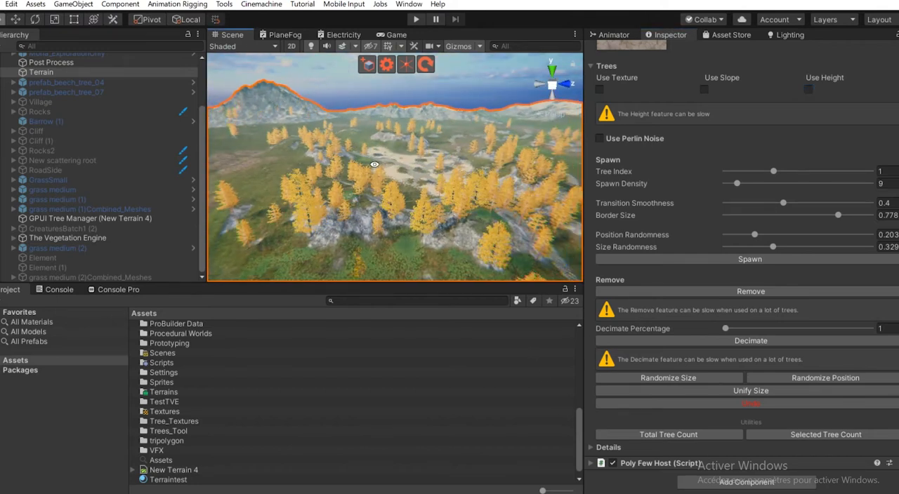
scroll(450, 270, up, 3)
right_drag(320, 175, 310, 169)
right_drag(332, 189, 326, 158)
middle_drag(373, 178, 405, 160)
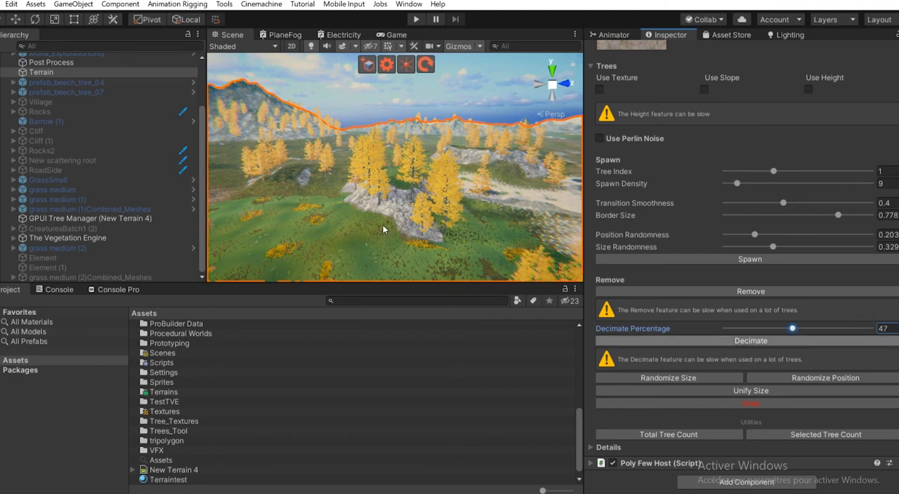
- Examine the decimated trees around the rocky hills and the sandy path from above
alt+drag(336, 167, 466, 328)
alt+drag(302, 197, 297, 229)
middle_drag(298, 229, 399, 151)
scroll(361, 172, up, 3)
scroll(391, 160, up, 4)
scroll(390, 157, down, 5)
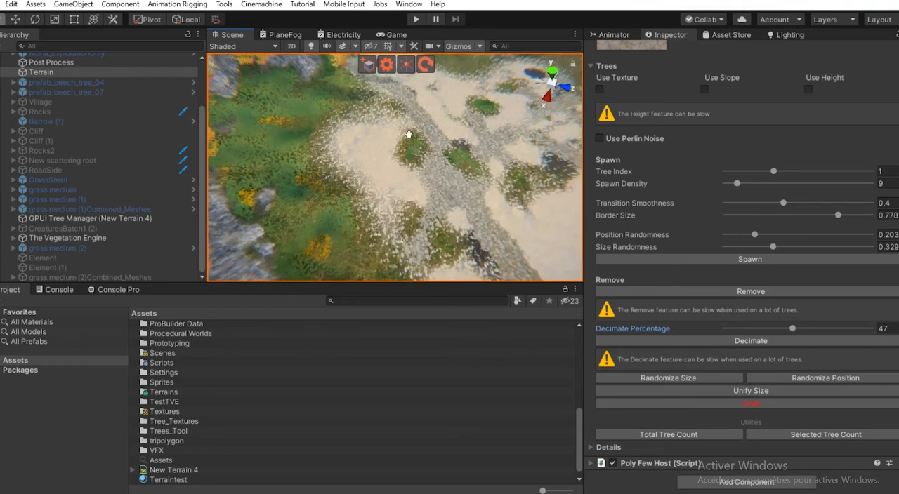
scroll(721, 353, up, 3)
scroll(771, 395, down, 3)
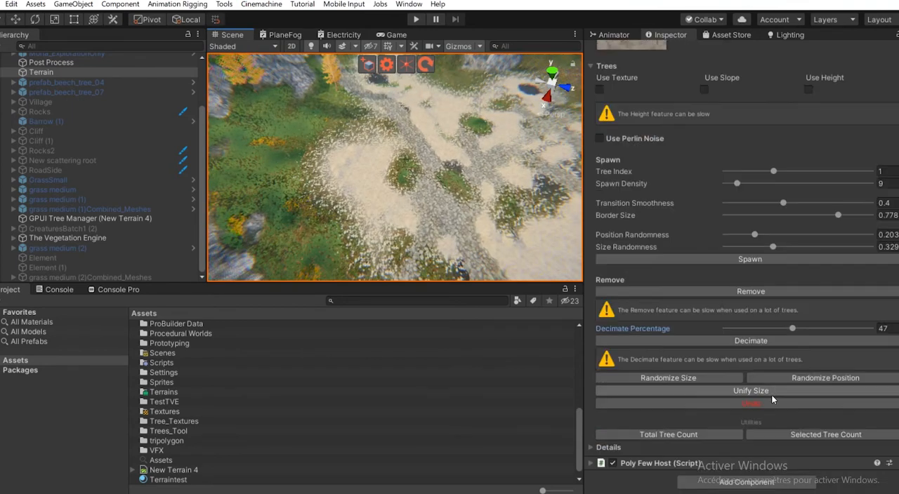
- Set Decimate Percentage to 100 and decimate the remaining trees
drag(821, 330, 872, 330)
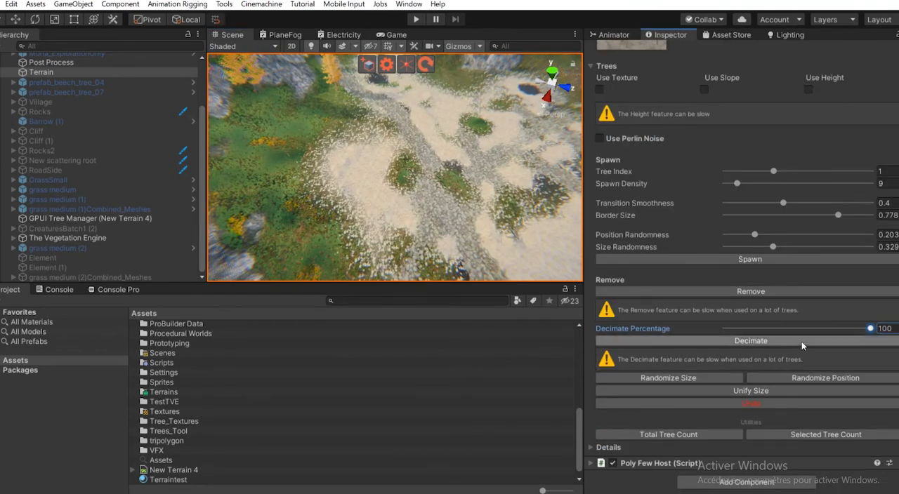
click(801, 341)
- Enable Use Texture, spawn trees on the stone texture at density 9 and undo that spawn
scroll(751, 154, up, 3)
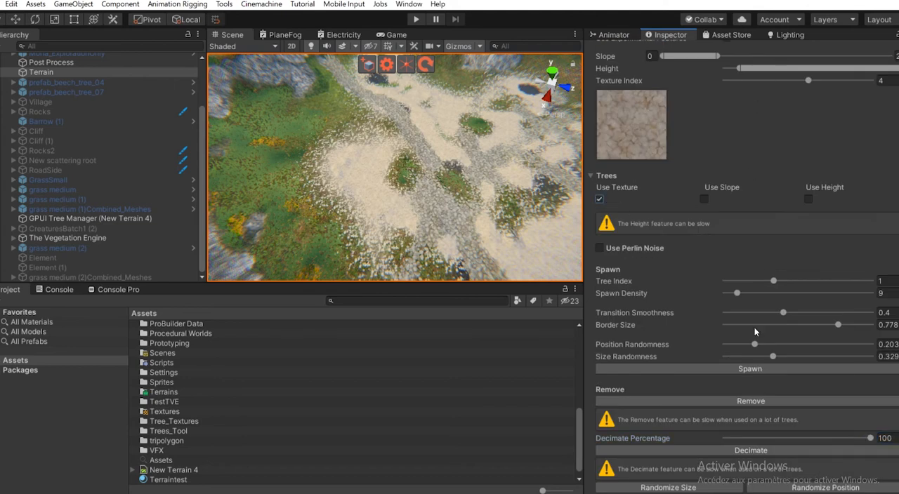
click(720, 369)
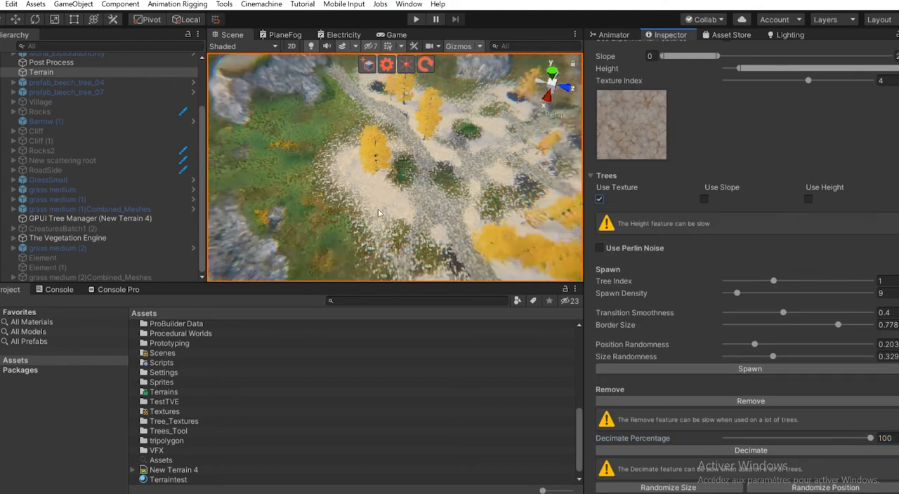
scroll(748, 409, down, 3)
click(750, 404)
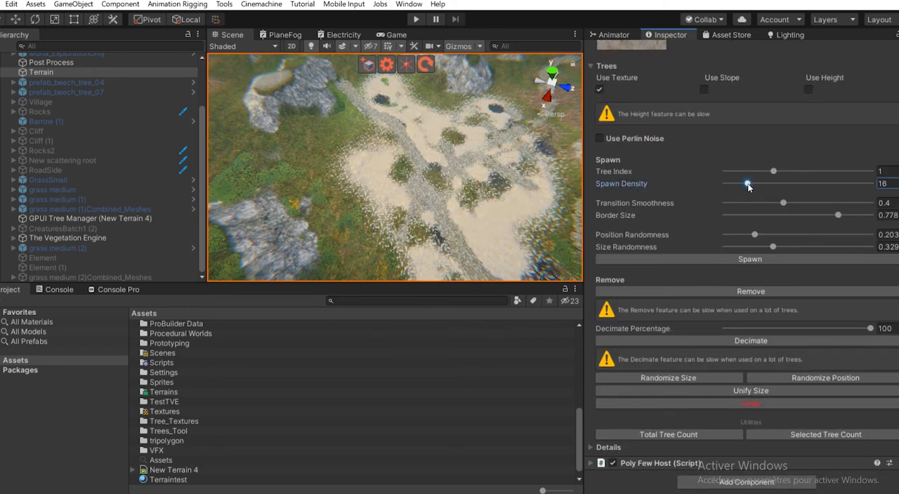
- Spawn trees on the stone texture at density 24, undo that spawn, and respawn them with Transition Smoothness 0.786
click(749, 259)
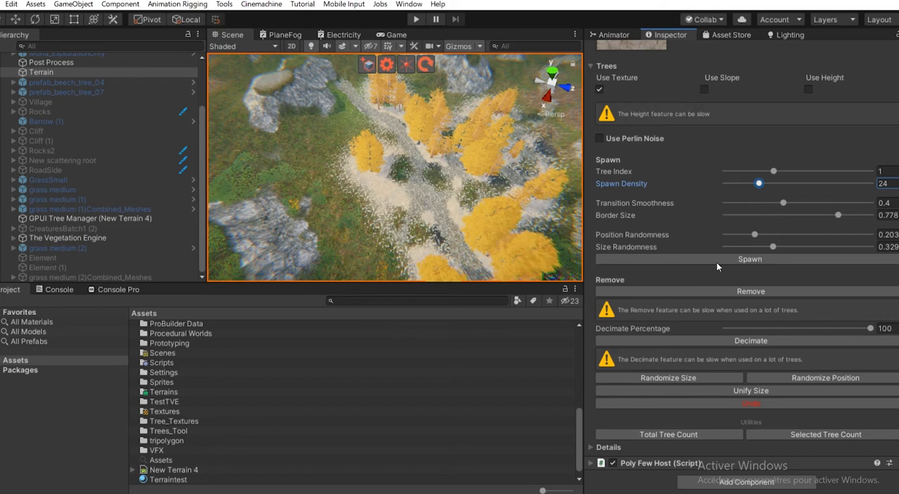
click(745, 405)
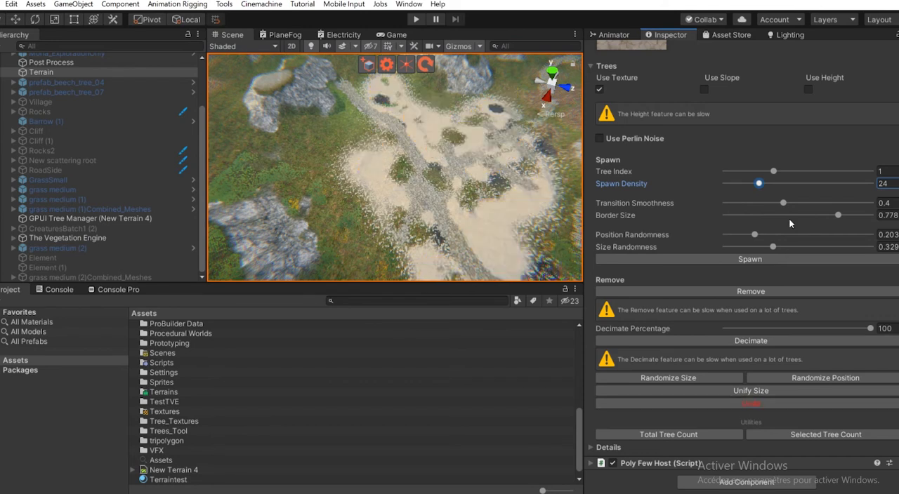
click(733, 262)
right_drag(404, 217, 457, 185)
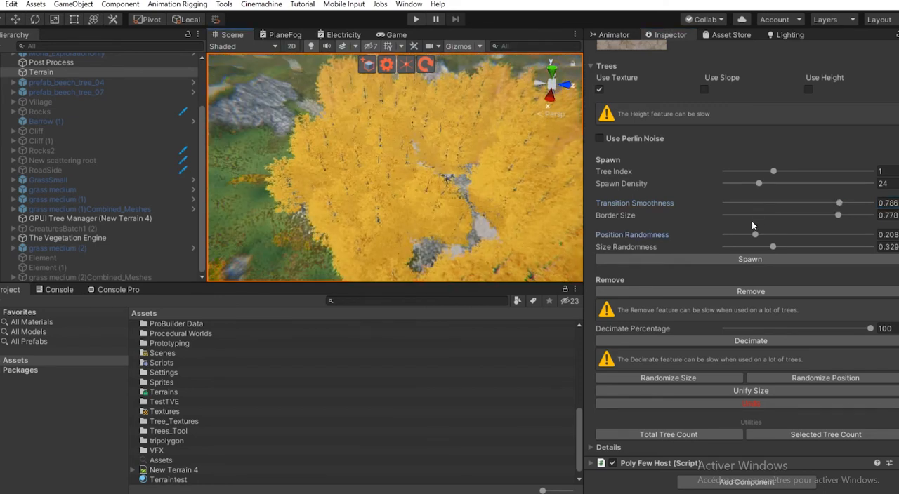
- Try a tree spawn with Position Randomness raised to 0.929 and undo it
drag(757, 234, 865, 236)
right_drag(502, 206, 473, 215)
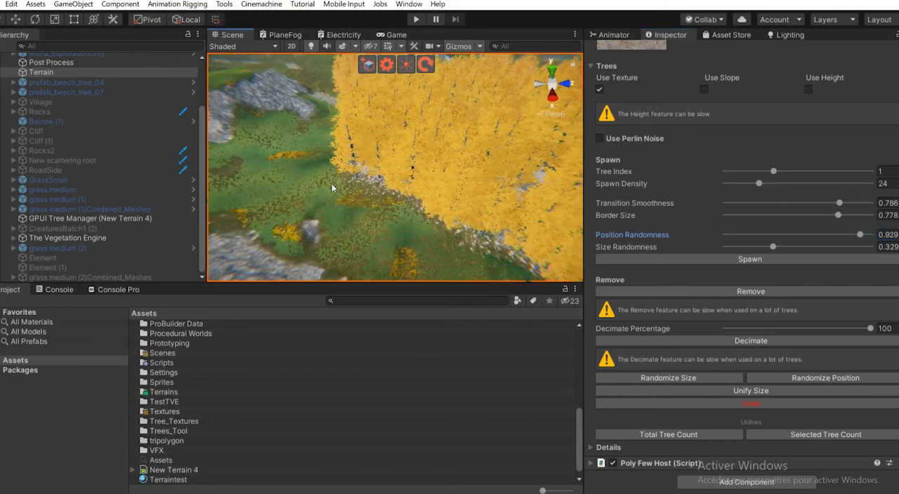
click(765, 405)
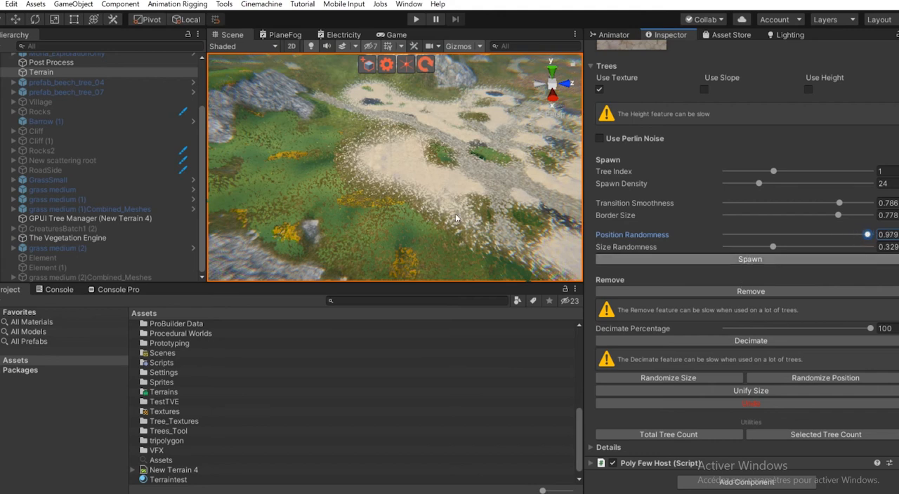
- Spawn the trees on the stone texture with Position Randomness 0.979 and unify their size
scroll(333, 89, down, 3)
right_drag(333, 89, 359, 244)
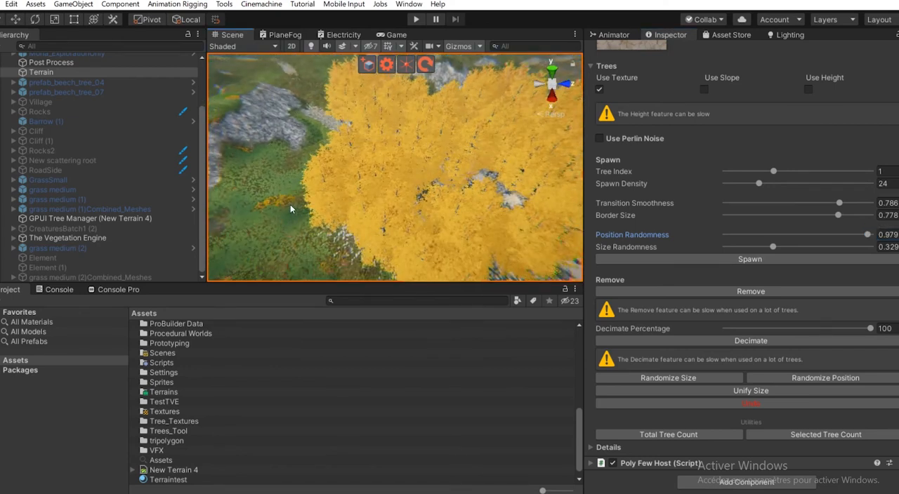
middle_drag(291, 209, 361, 187)
scroll(367, 196, up, 4)
click(749, 392)
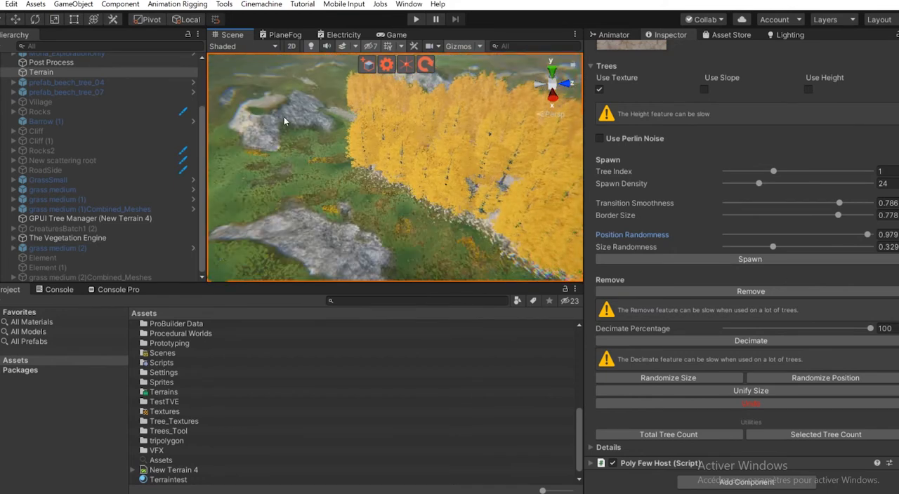
mouse_move(358, 149)
right_down()
mouse_move(395, 196)
mouse_move(363, 161)
right_up()
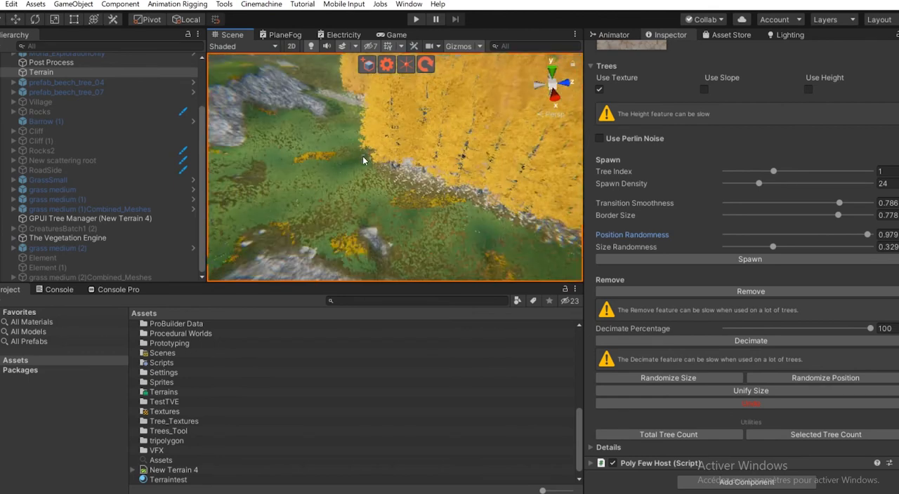
middle_drag(470, 125, 450, 136)
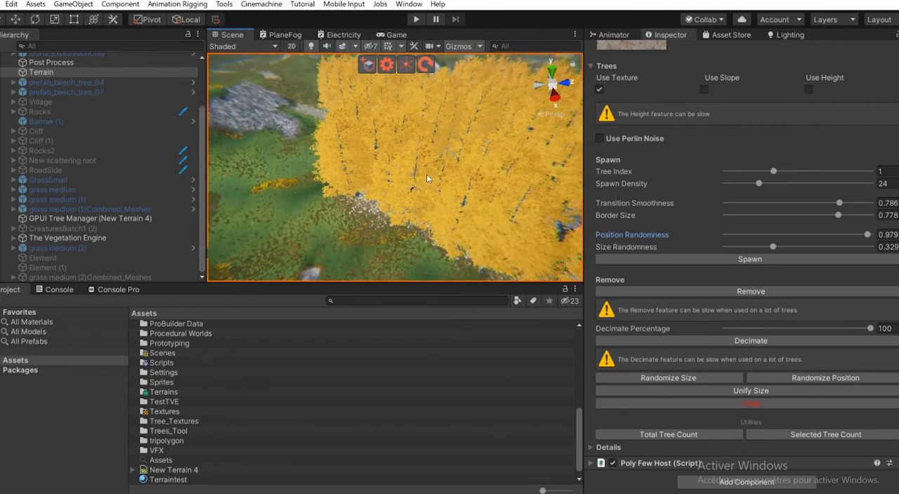
- Set Position Randomness to 0.115 and randomize the positions of the spawned trees repeatedly
click(817, 236)
scroll(493, 200, down, 3)
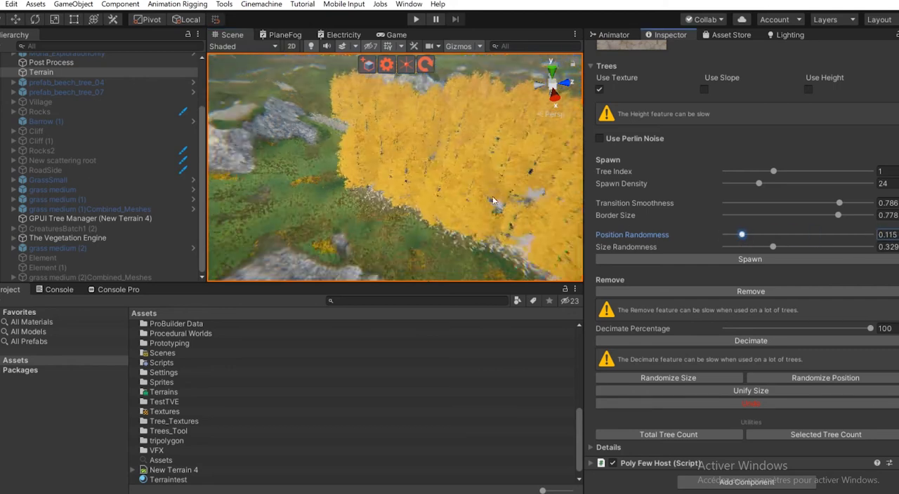
click(800, 380)
click(801, 379)
click(801, 379)
click(801, 379)
click(801, 379)
click(801, 380)
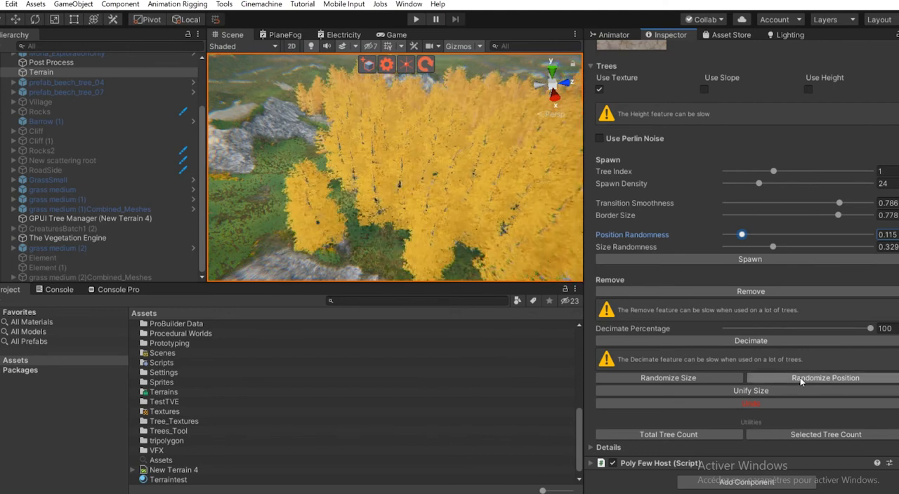
click(800, 379)
click(801, 380)
click(801, 379)
- Examine how the randomized trees are scattered around the rocky hills and the stone path
scroll(385, 202, down, 5)
alt+drag(385, 202, 366, 197)
scroll(358, 193, up, 3)
middle_drag(323, 190, 379, 201)
scroll(372, 203, down, 4)
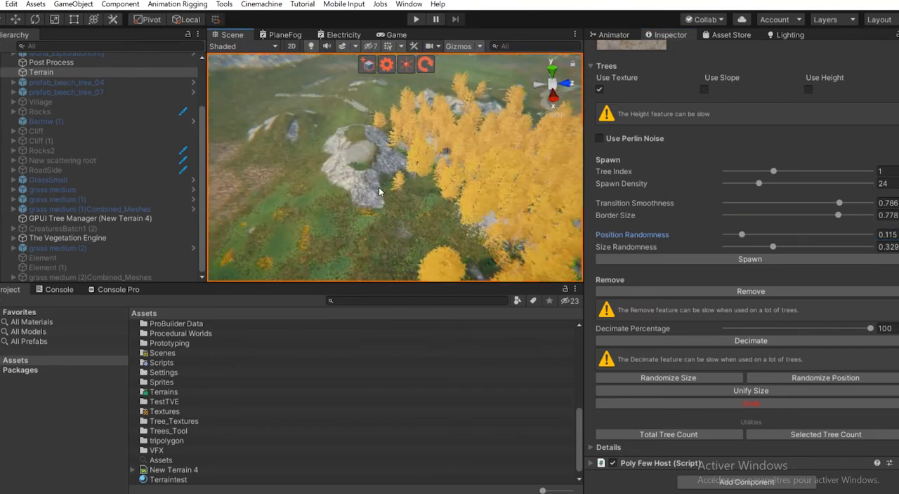
alt+drag(355, 232, 461, 144)
alt+drag(354, 177, 339, 203)
right_drag(339, 203, 848, 177)
right_drag(472, 188, 515, 249)
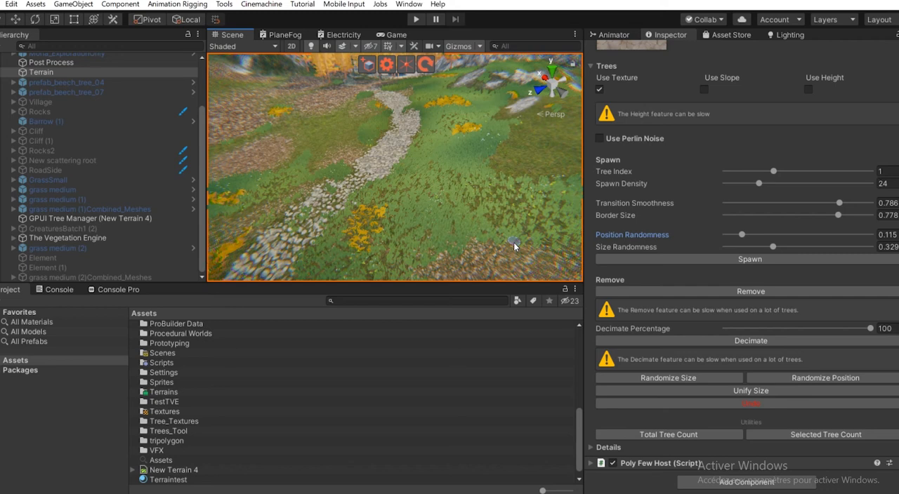
right_drag(514, 242, 419, 169)
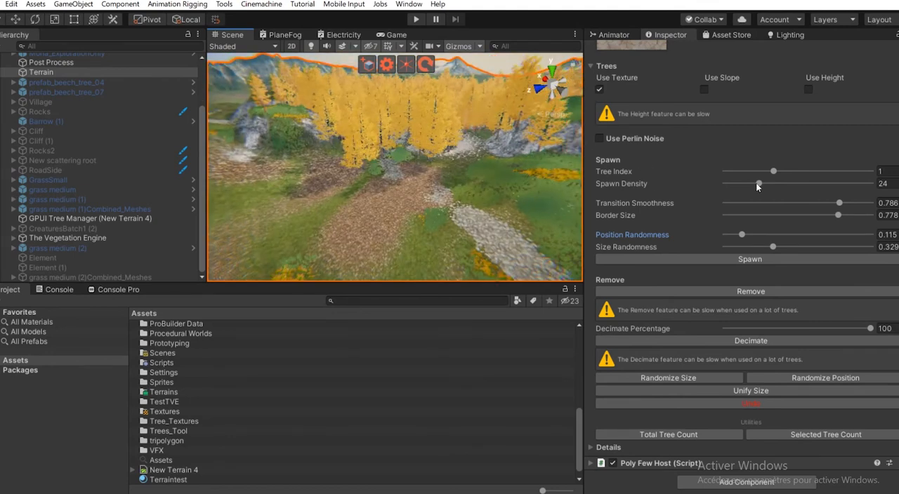
- Disable Use Experimental Features in the Trees_Tool component and check the reduced set of tree options
scroll(696, 228, up, 10)
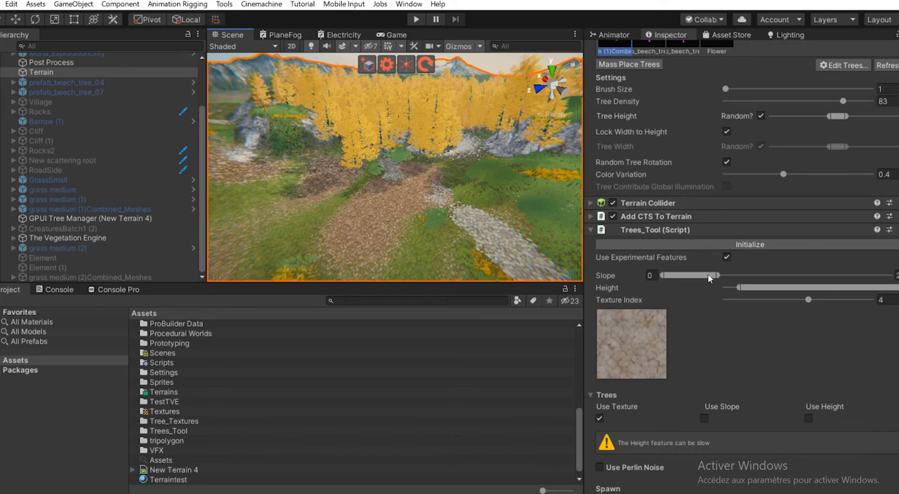
click(727, 258)
scroll(665, 322, down, 6)
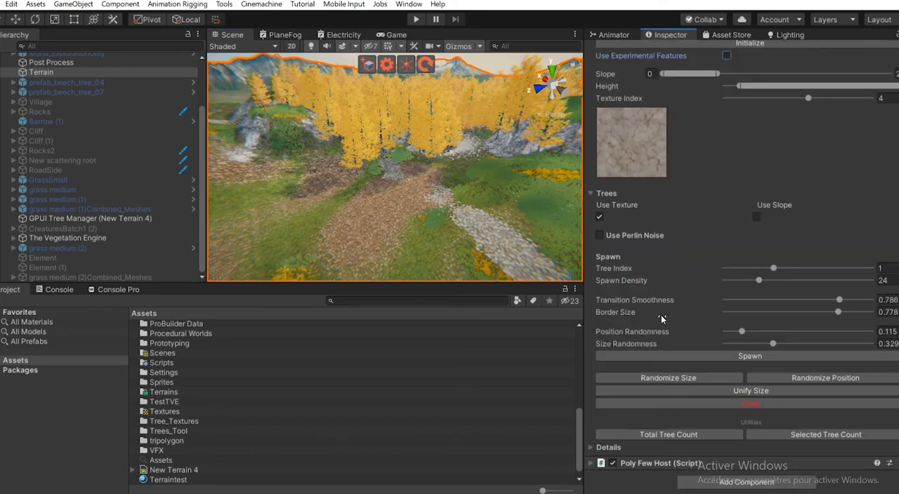
- Set the terrain's Tree Density to 10 and paint single beech trees on the grass in front of the rocky hills
right_drag(420, 240, 206, 228)
key(w)
right_drag(403, 207, 252, 209)
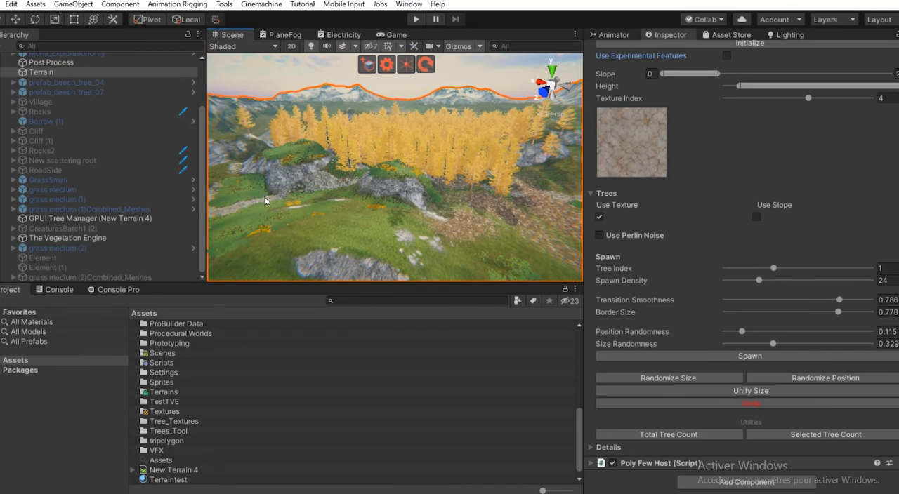
scroll(337, 172, down, 5)
scroll(388, 206, up, 5)
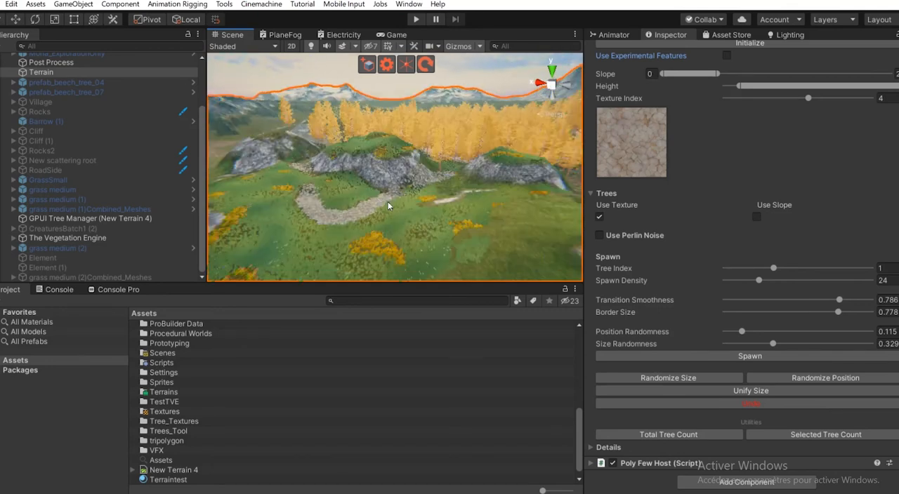
scroll(349, 193, down, 2)
scroll(656, 202, up, 10)
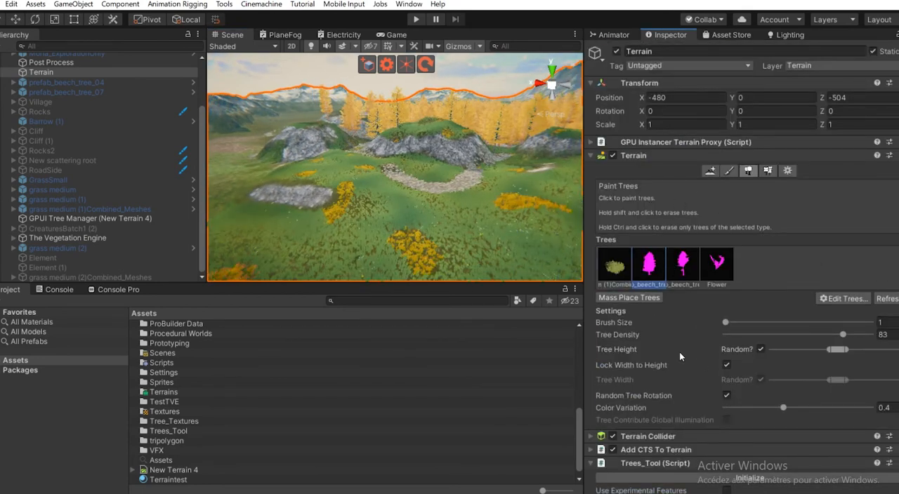
drag(840, 334, 746, 333)
click(353, 239)
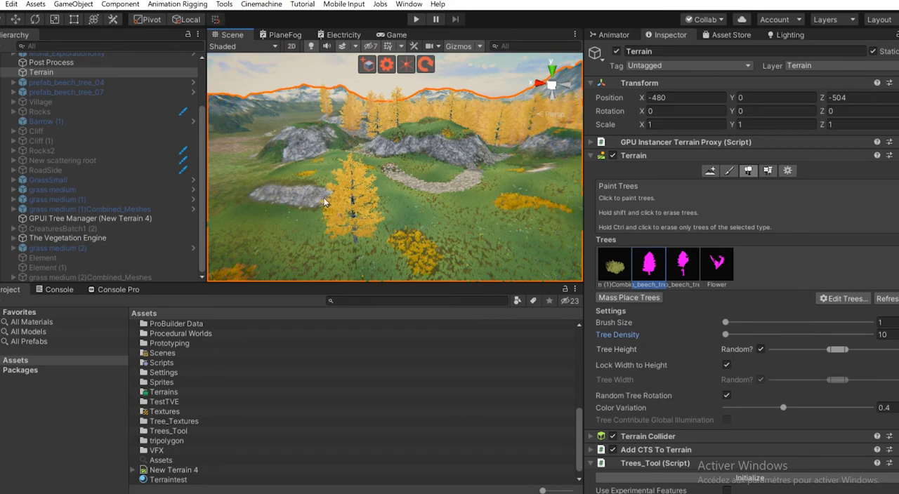
click(306, 177)
click(244, 229)
- Examine the hand-painted trees and the surrounding empty terrain from different distances
middle_drag(336, 229, 368, 223)
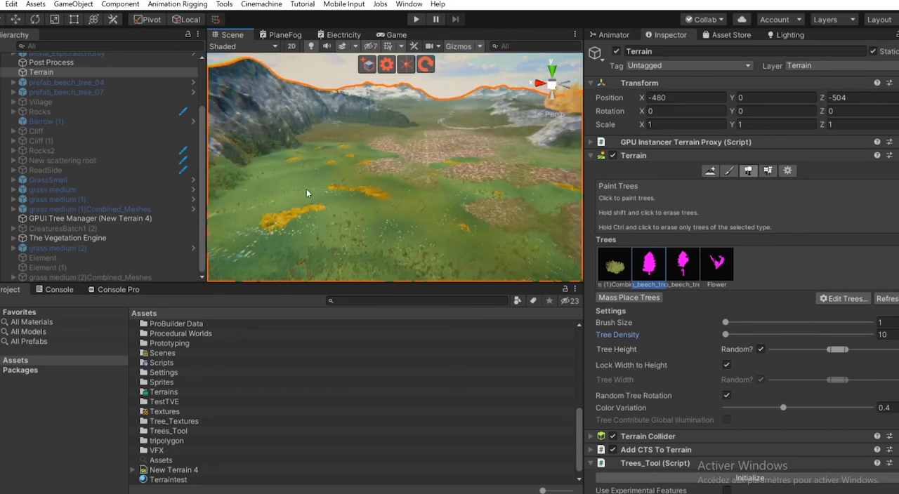
scroll(444, 209, down, 3)
scroll(460, 203, down, 10)
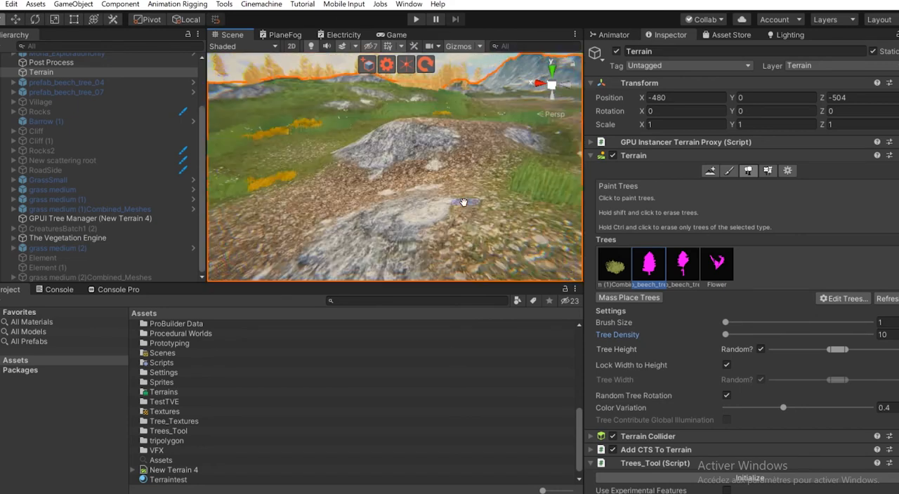
scroll(329, 200, down, 5)
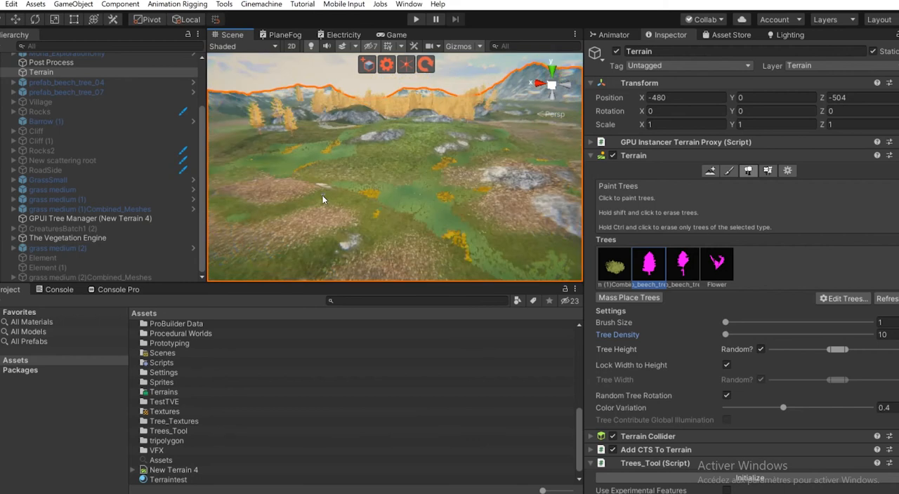
middle_drag(322, 196, 377, 215)
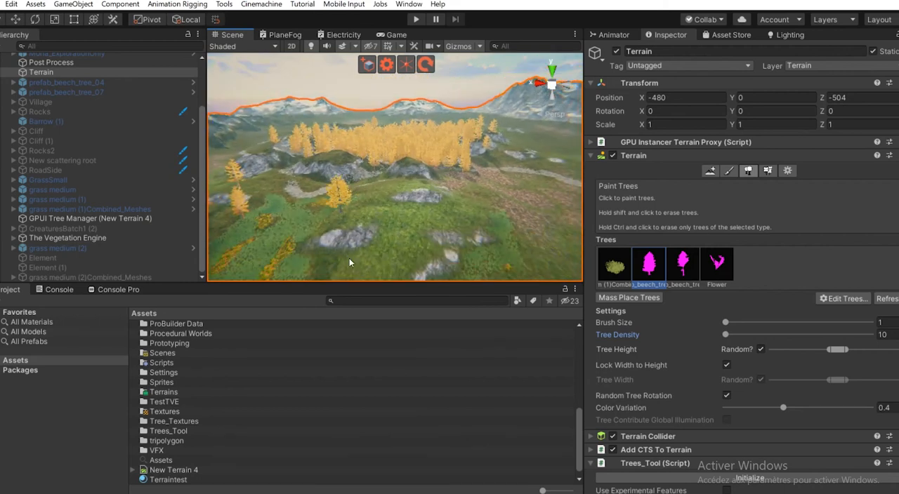
scroll(371, 228, down, 4)
alt+drag(375, 226, 372, 174)
key(w)
right_drag(371, 174, 482, 273)
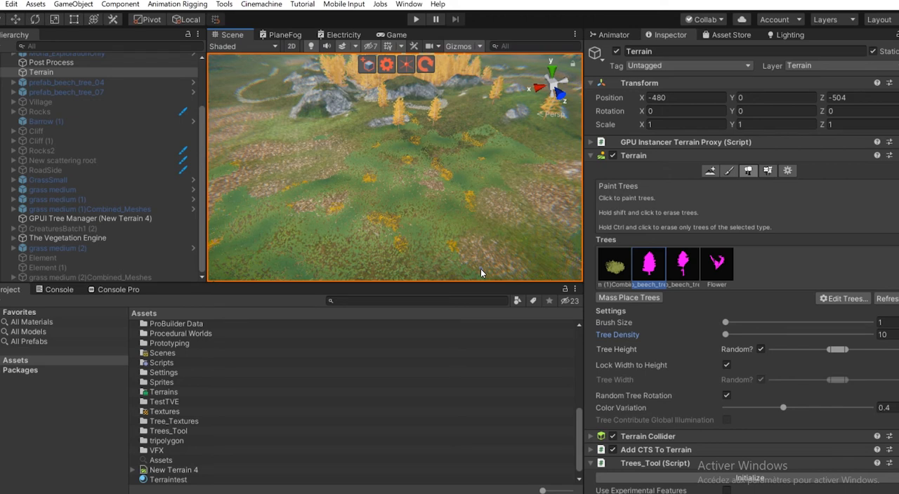
- Set the tree Brush Size to 986 and preview the brush coverage over the whole terrain
right_drag(481, 215, 698, 131)
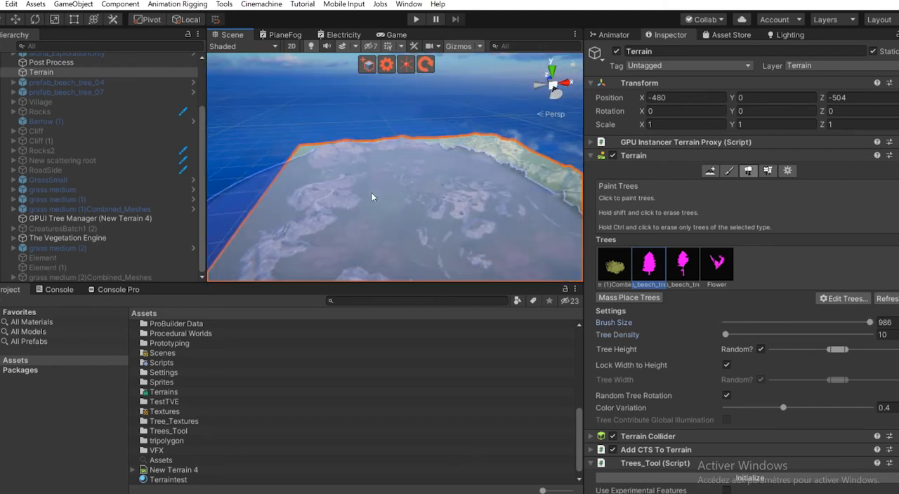
scroll(376, 197, up, 3)
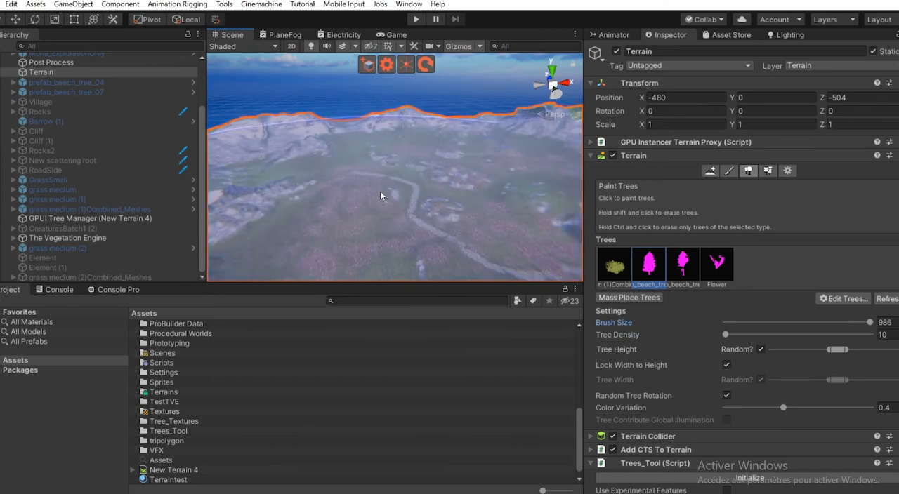
right_drag(380, 191, 446, 134)
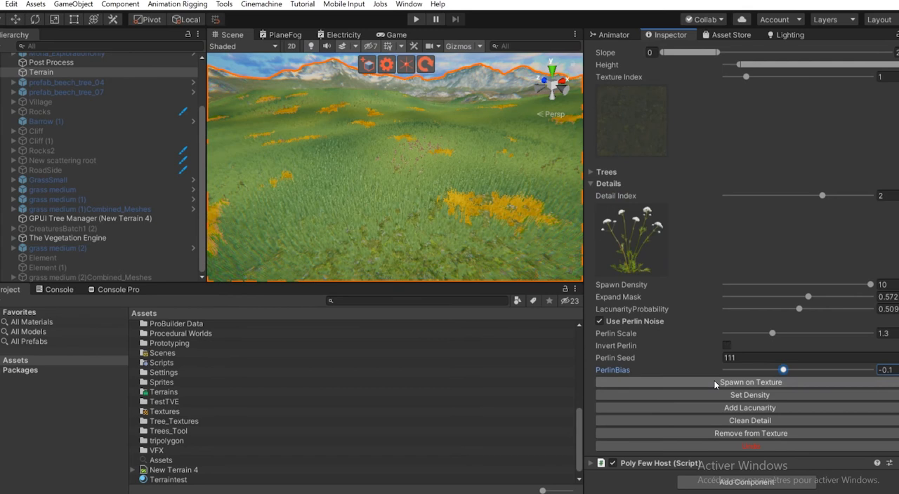
- Try spawning the white flower detail at density 10, and with Invert Perlin enabled at density 5, undoing each spawn
click(726, 382)
click(750, 447)
click(727, 346)
drag(870, 285, 790, 285)
click(752, 382)
click(751, 446)
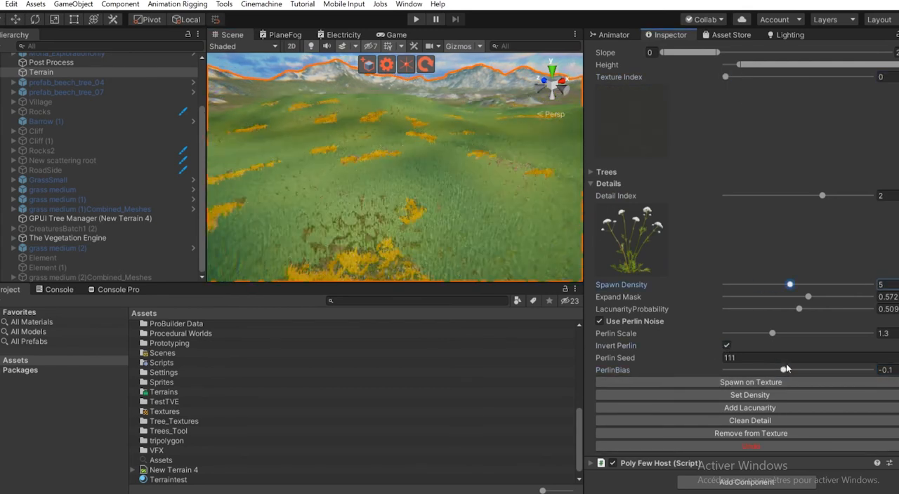
- Set Detail Index to 1 and PerlinBias to -0.03, and spawn the dry grass detail on texture 1
drag(823, 196, 774, 196)
click(750, 382)
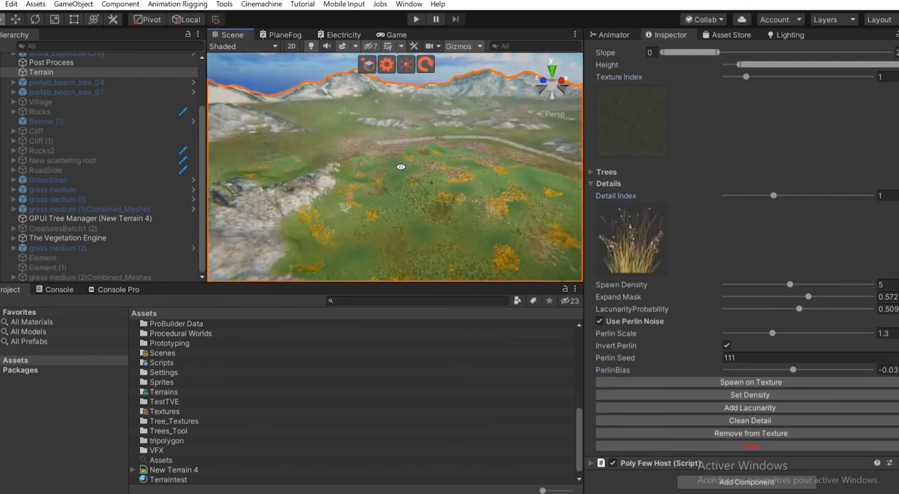
middle_drag(394, 168, 338, 203)
- Disable Use Perlin Noise and spawn the dry grass detail on texture 3 at density 9
click(599, 321)
drag(790, 332, 852, 332)
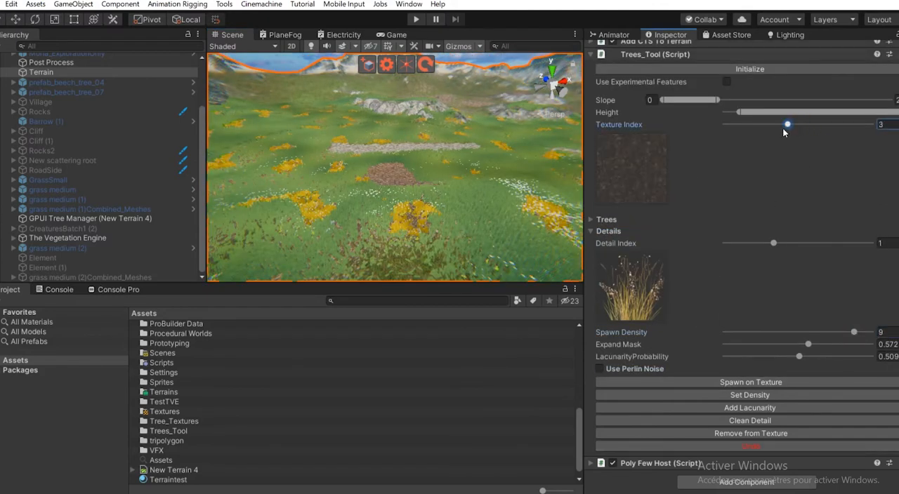
click(771, 380)
scroll(395, 243, down, 3)
middle_drag(397, 175, 402, 231)
right_drag(402, 231, 292, 152)
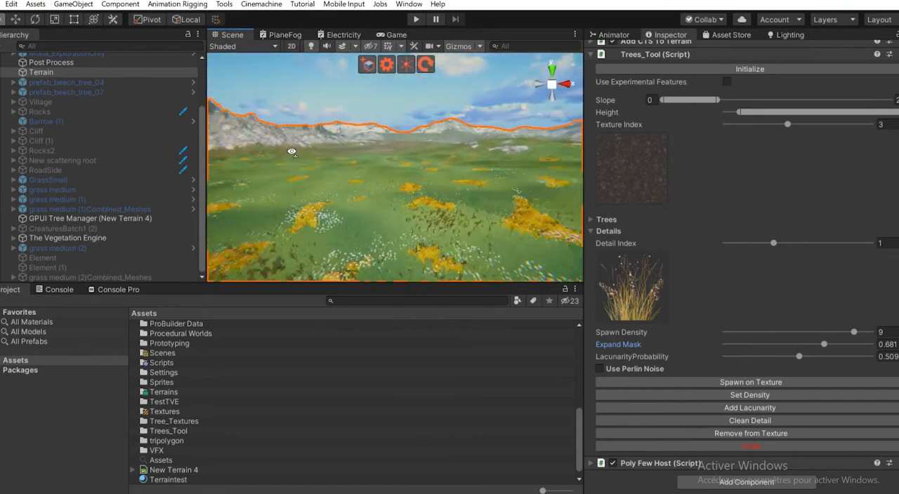
- Spawn trees of index 0 on texture 0 at density 25, with Position Randomness 0.044 and Size Randomness 0.081
scroll(608, 237, up, 5)
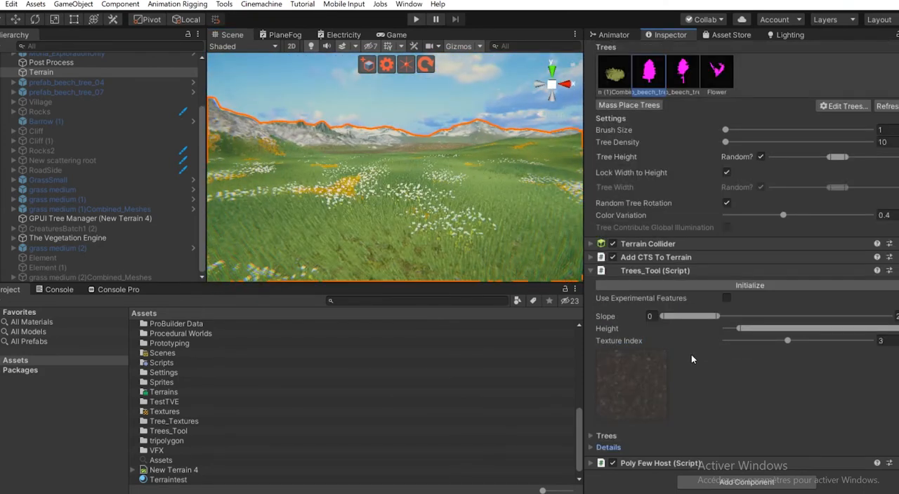
scroll(631, 281, down, 5)
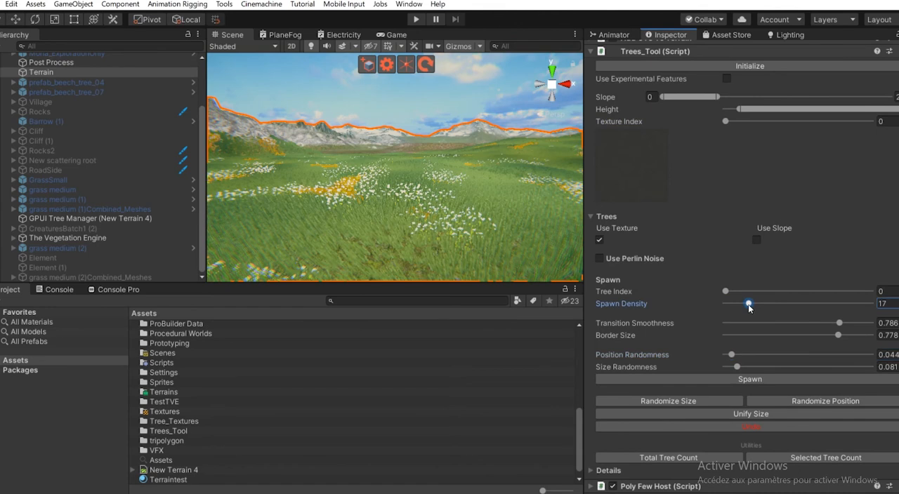
click(732, 379)
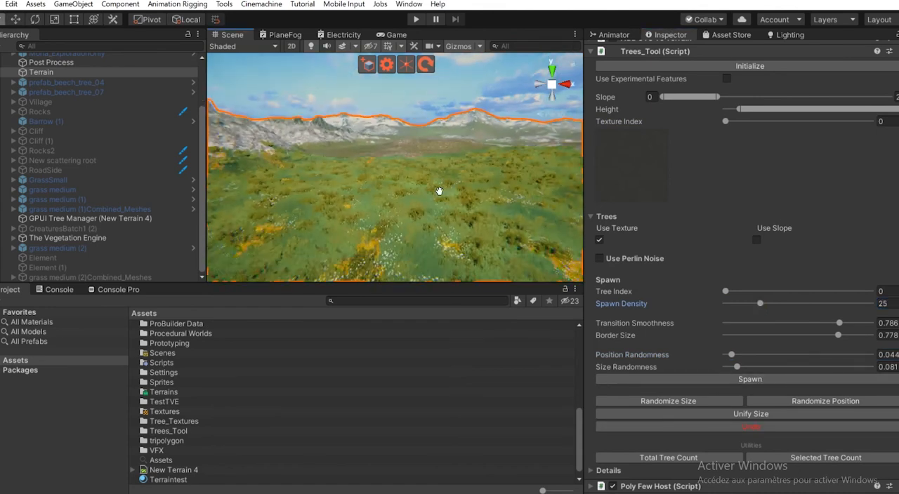
- Spawn trees of index 0 on texture 0 at density 31, with Position Randomness 0.069
drag(760, 304, 769, 304)
click(749, 380)
right_drag(431, 197, 432, 181)
- Set Texture Index to 1, disable Use Texture, and try spawning trees of index 1 at density 18 with Perlin Scale 0.11
drag(725, 122, 746, 121)
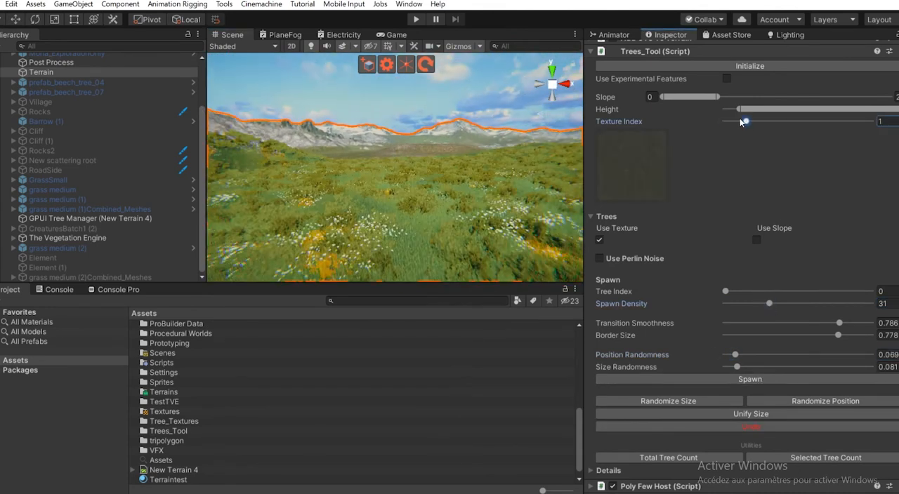
mouse_move(725, 292)
mouse_down()
mouse_move(773, 292)
mouse_move(737, 305)
mouse_up()
click(599, 258)
click(762, 427)
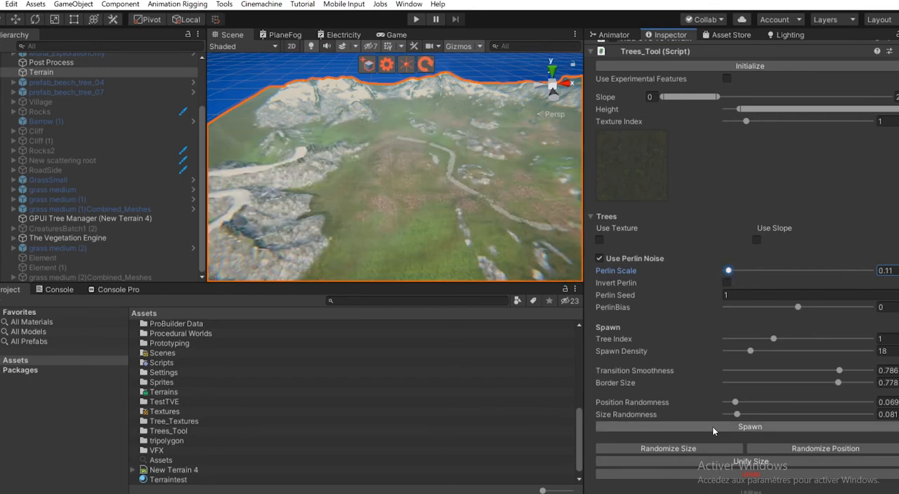
- Spawn trees of index 1 at density 7, using Perlin noise with Perlin Scale 0.17
right_drag(426, 213, 401, 225)
scroll(401, 217, down, 8)
scroll(401, 225, up, 6)
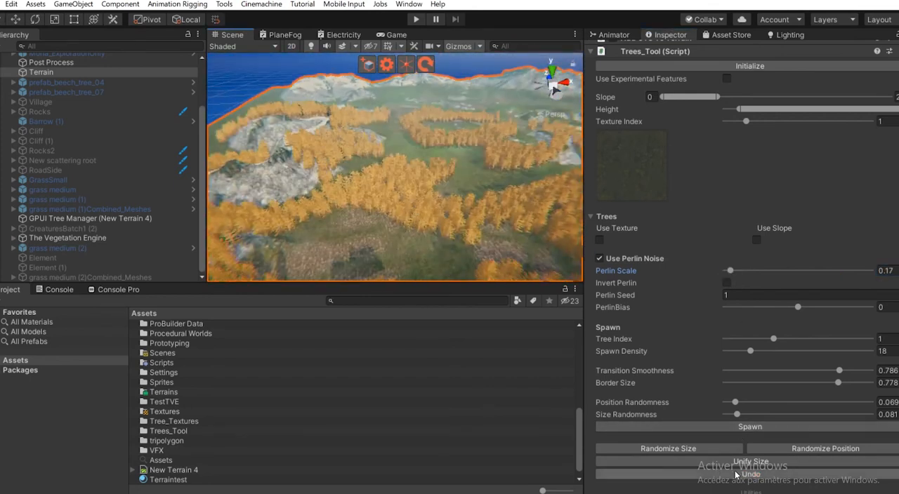
click(731, 428)
right_drag(362, 172, 338, 179)
- Disable Use Perlin Noise and spawn trees of index 3 at density 7 with Position Randomness 0.211
click(600, 258)
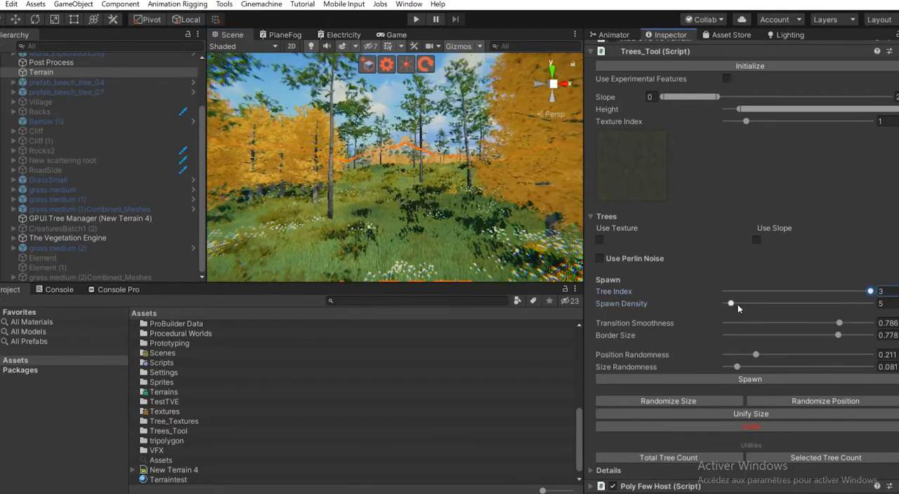
right_drag(416, 237, 484, 201)
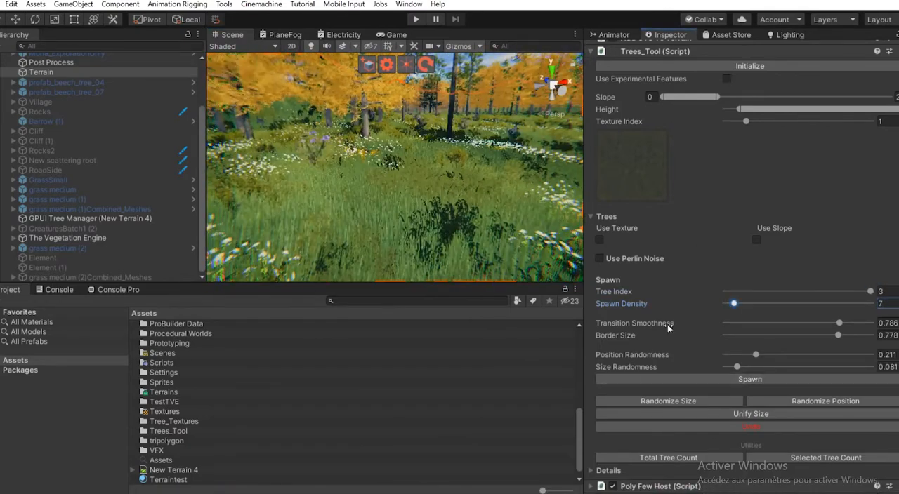
right_drag(491, 107, 314, 219)
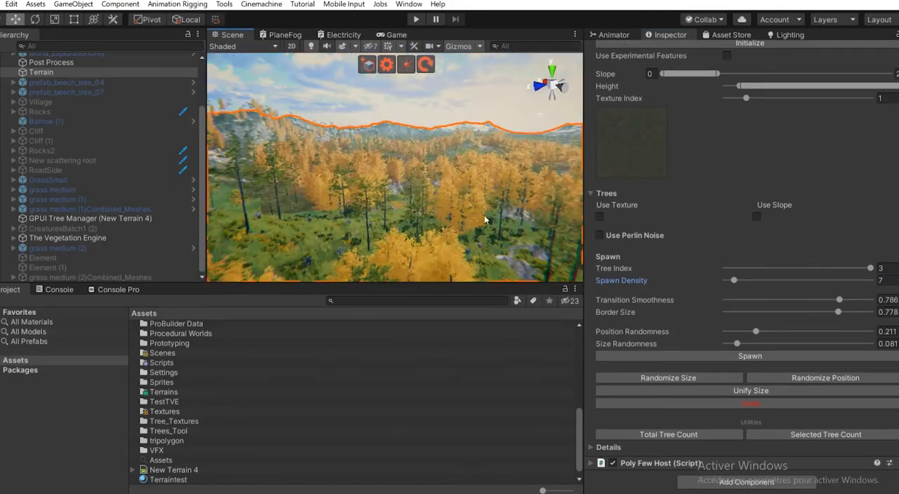
- Set the terrain's Paint Trees brush size to 40 with the first beech tree as the painted type
scroll(735, 323, up, 10)
drag(791, 323, 793, 322)
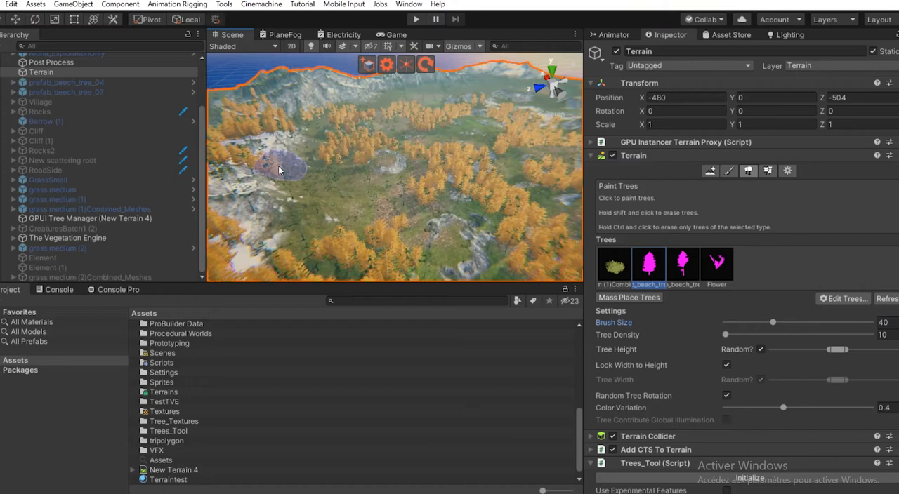
scroll(373, 175, down, 5)
alt+drag(206, 200, 434, 151)
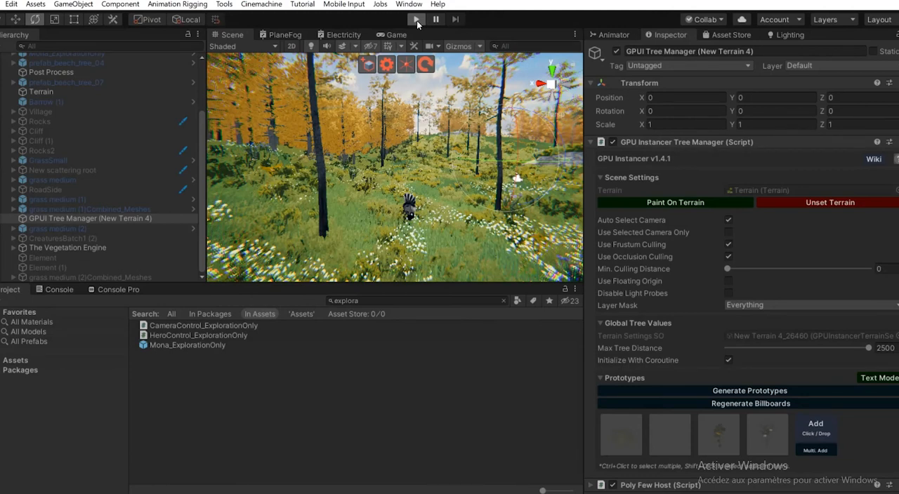
- Start play mode and walk the character through the spawned forest to examine its trees, flowers and grass
click(416, 20)
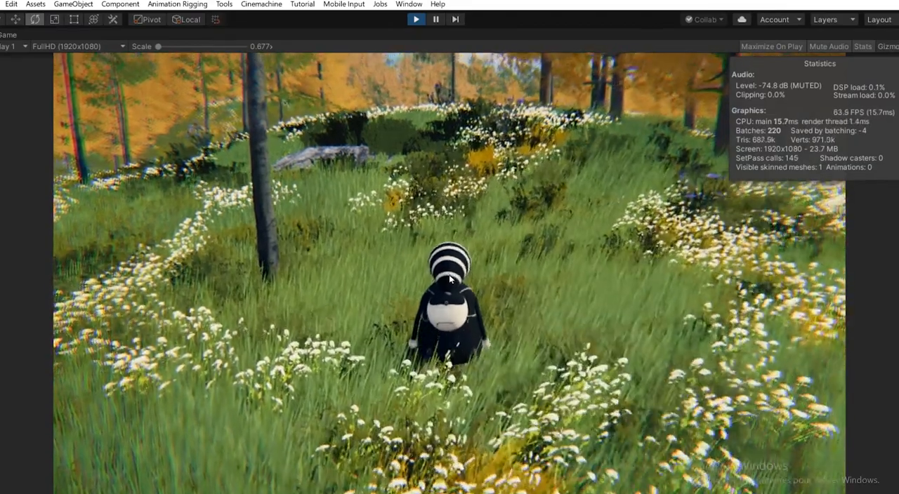
key(w)
key(w)
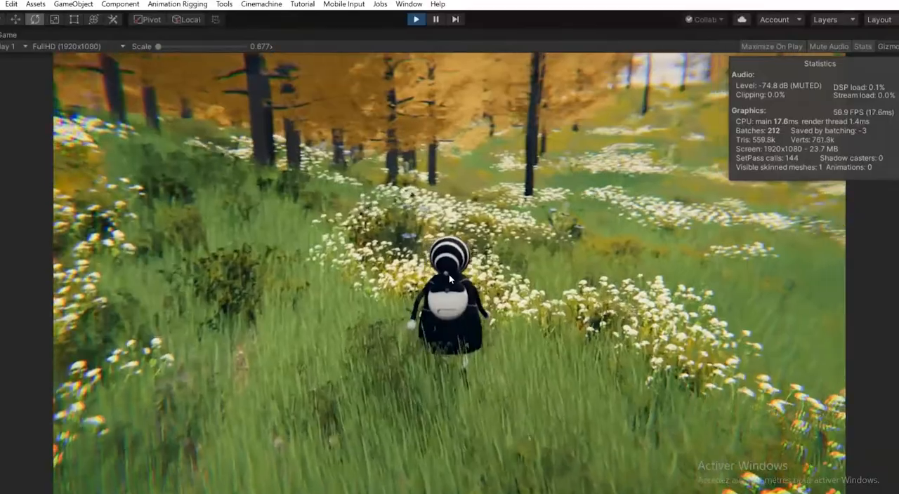
key(w)
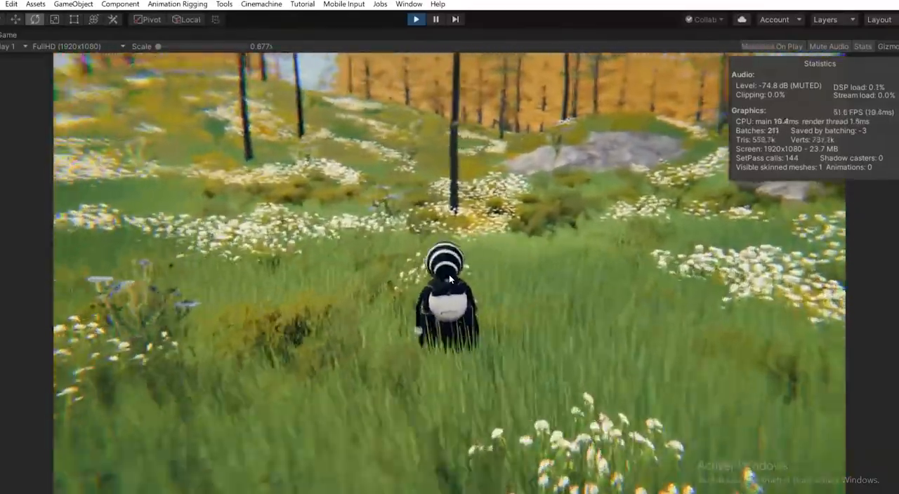
key(w)
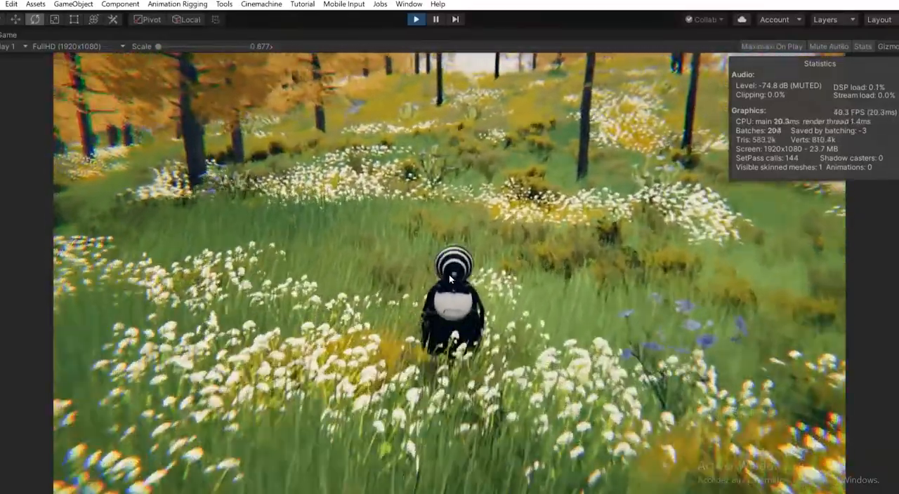
key(w)
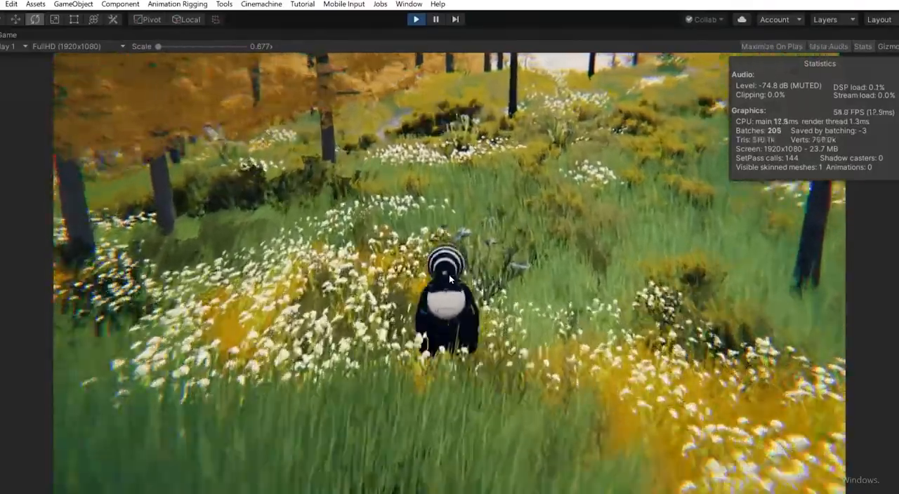
key(w)
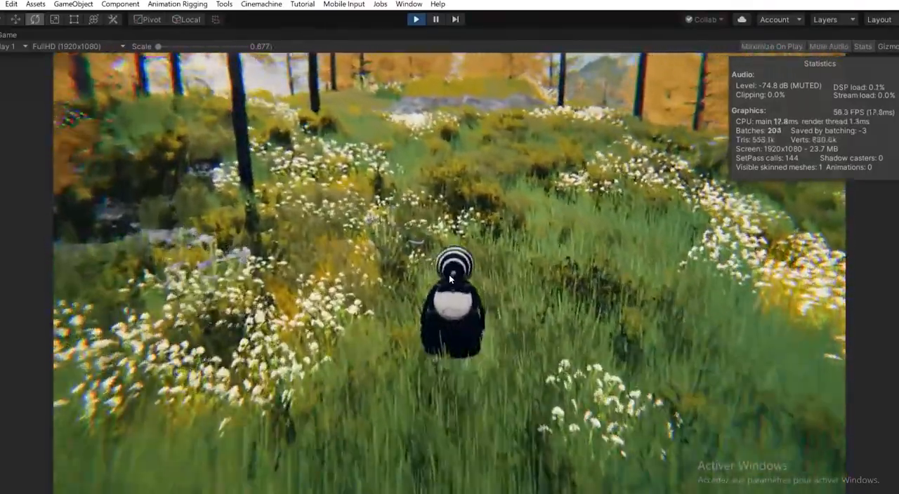
key(w)
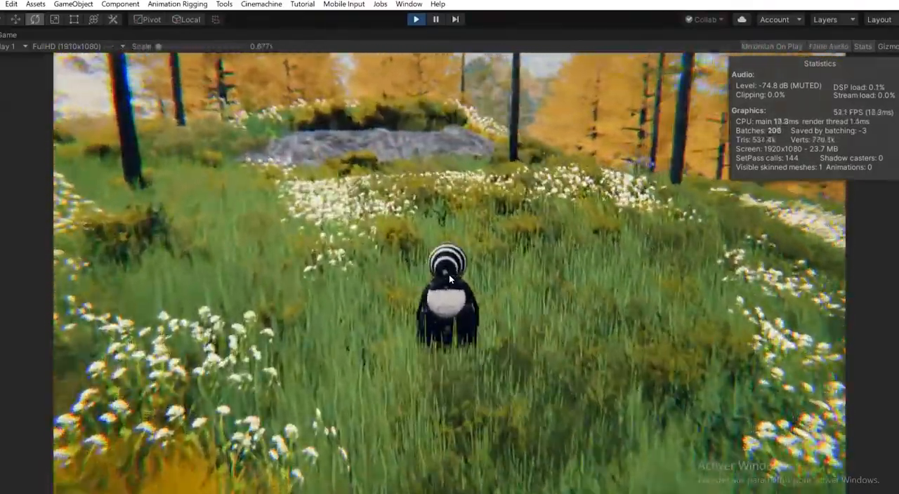
key(w)
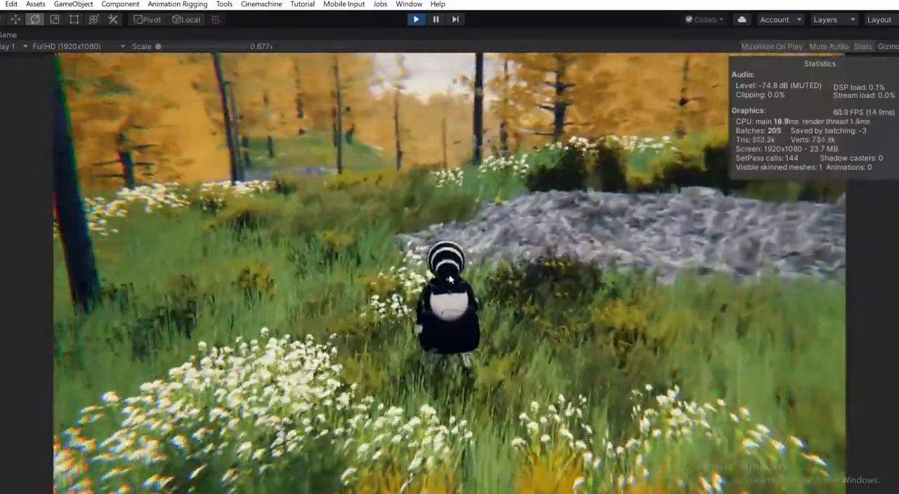
key(w)
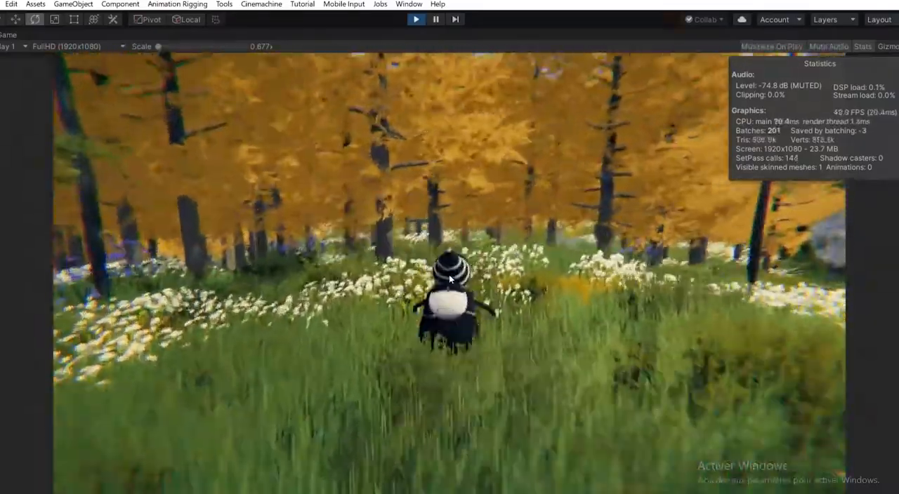
key(w)
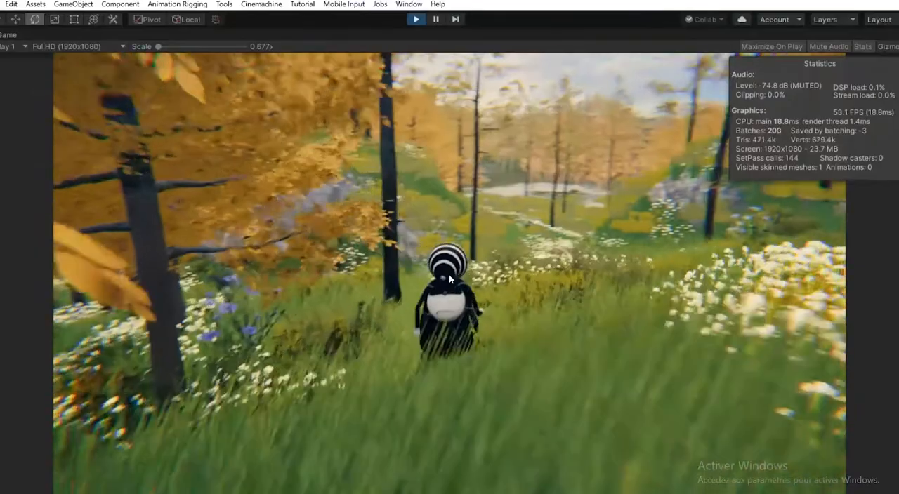
key(w)
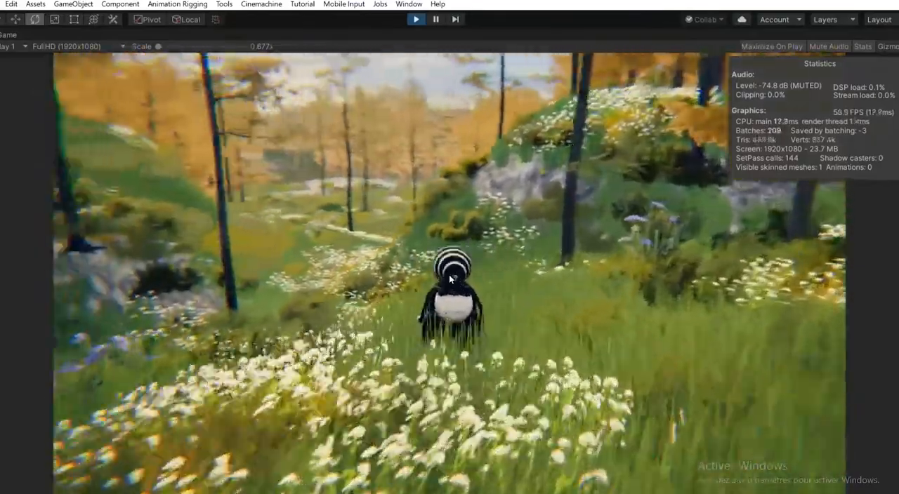
key(w)
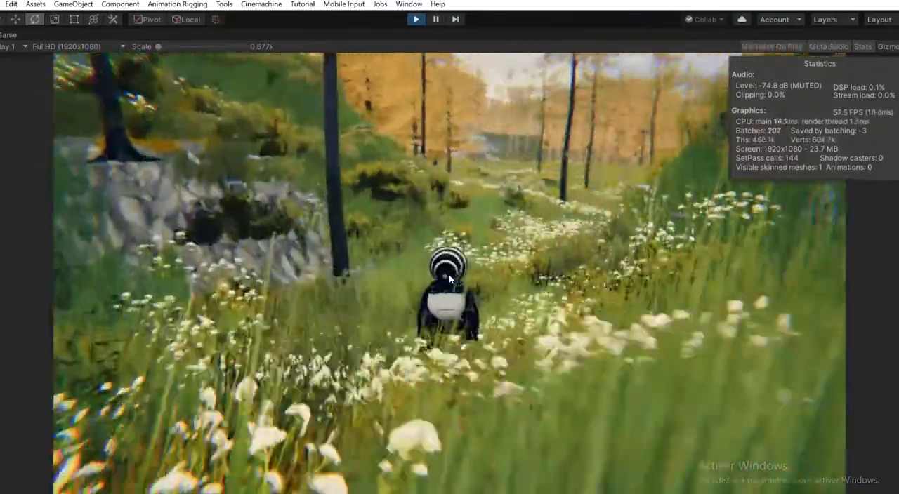
key(w)
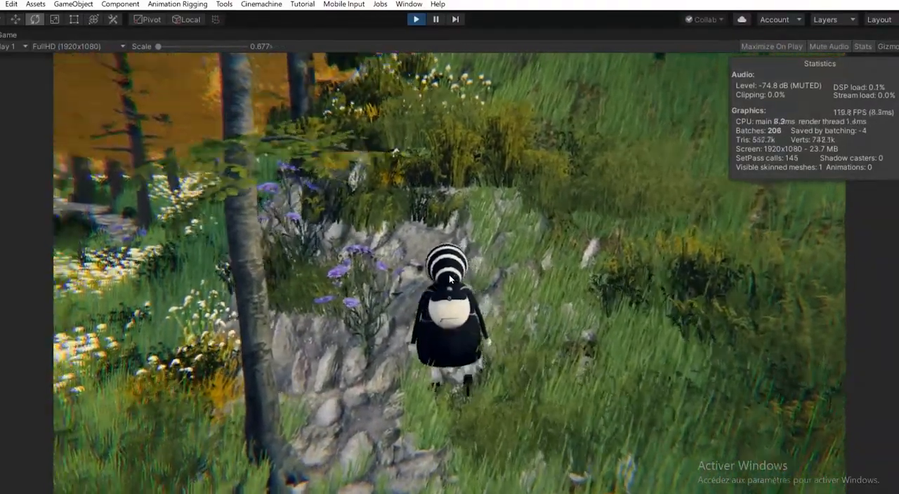
key(w)
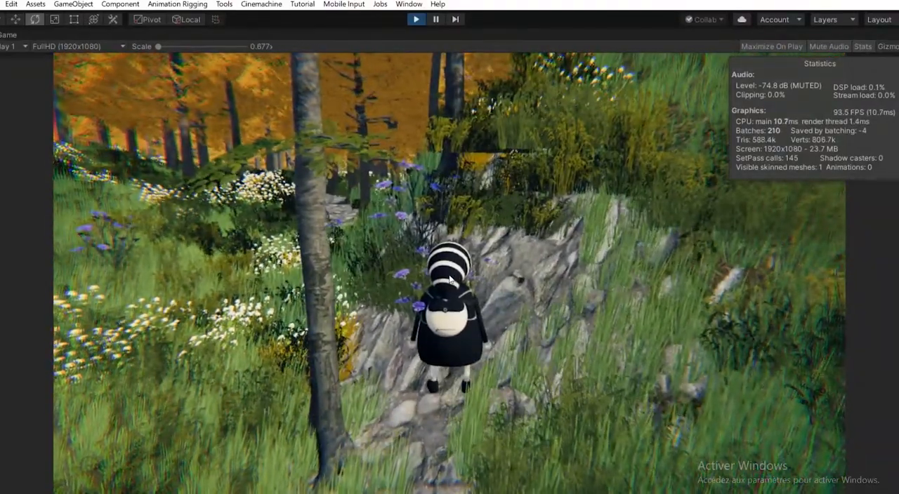
key(w)
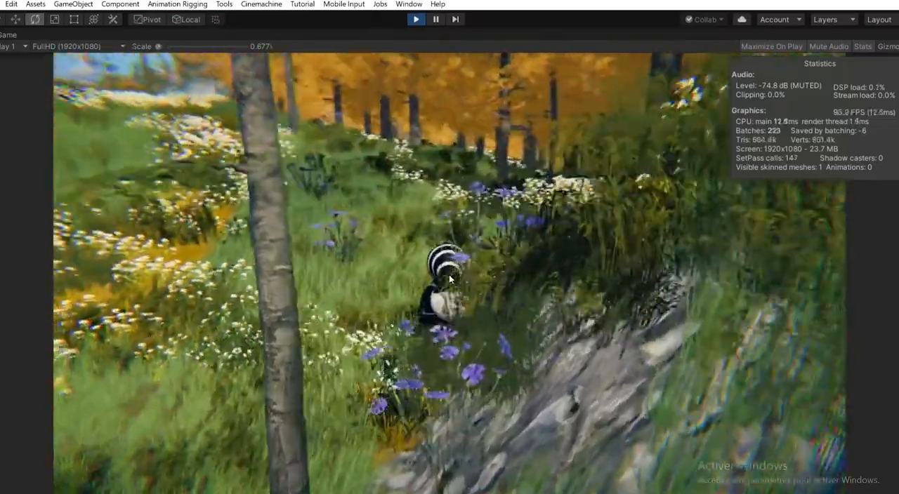
key(w)
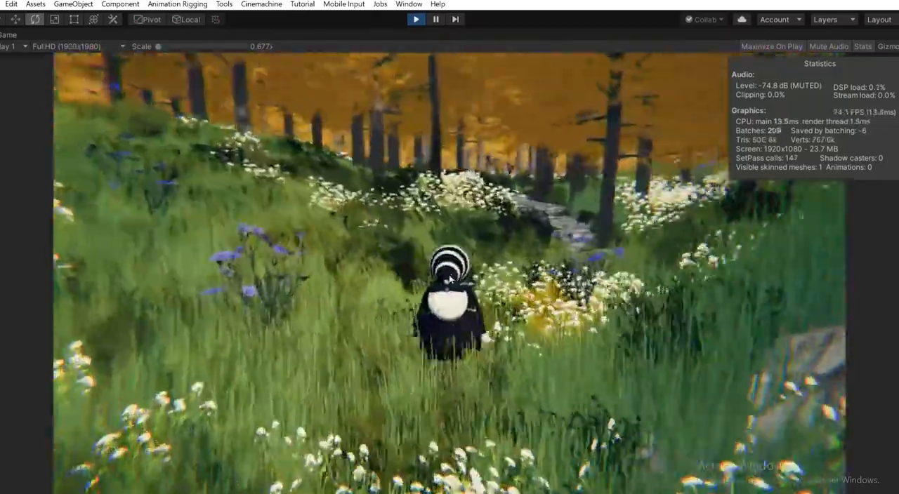
key(w)
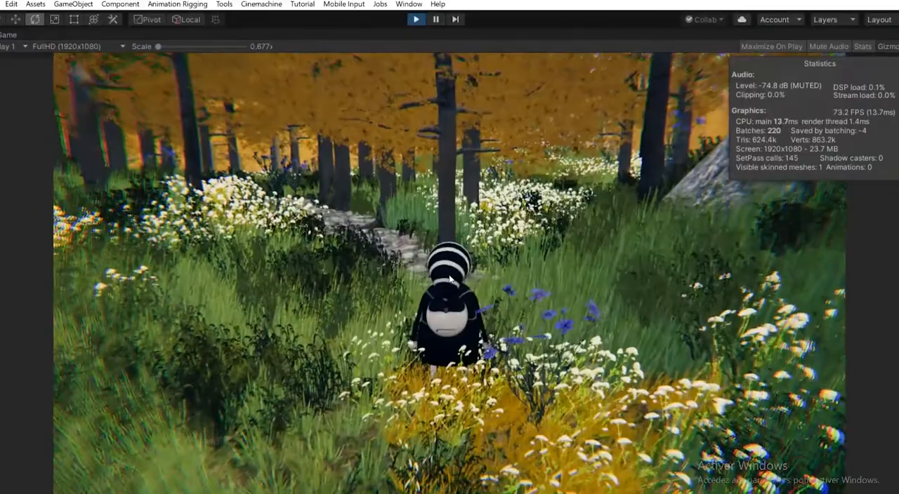
key(w)
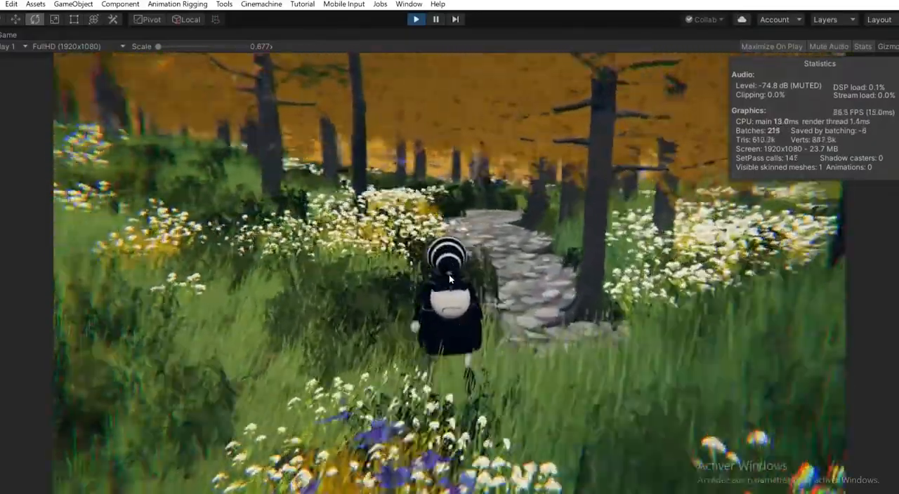
key(w)
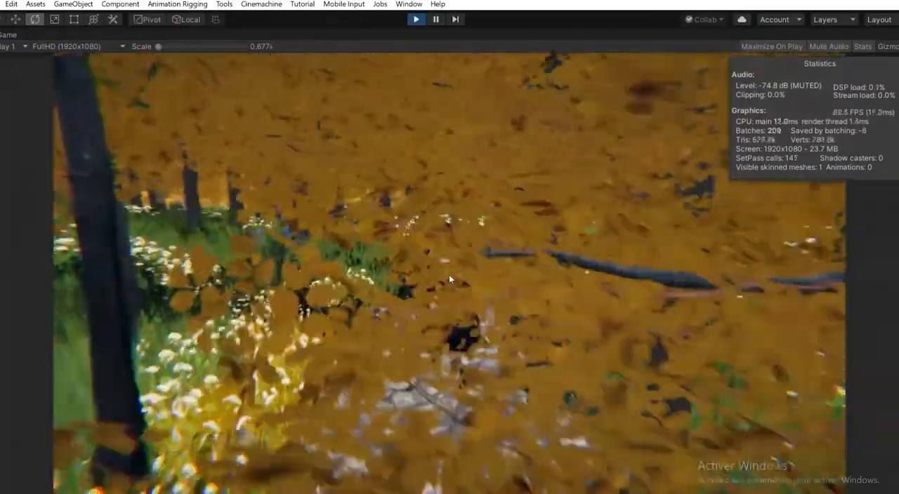
key(w)
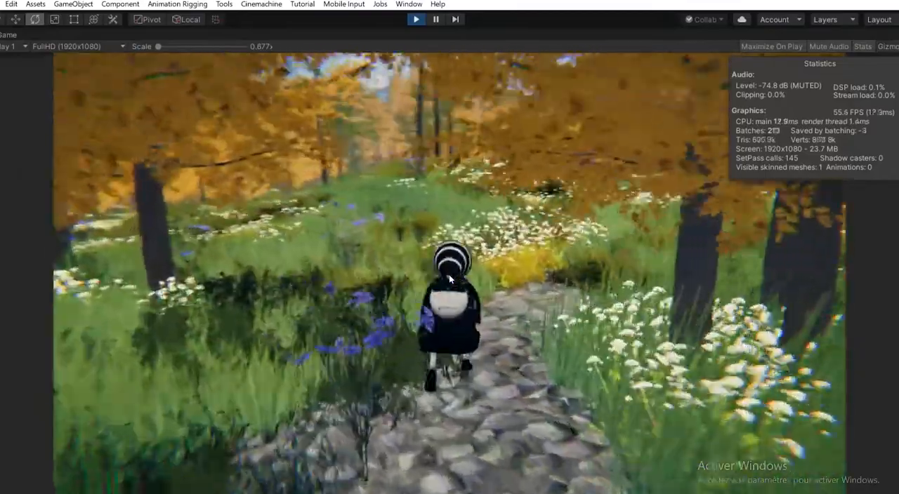
key(w)
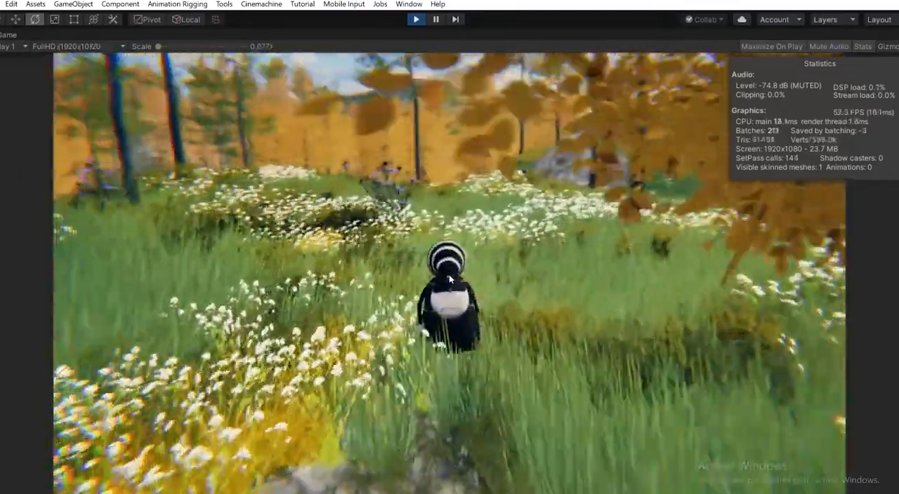
key(w)
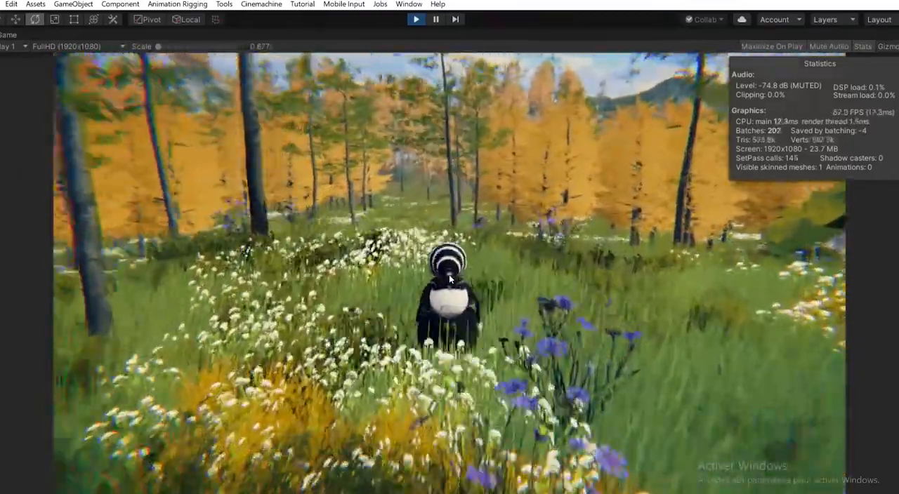
key(w)
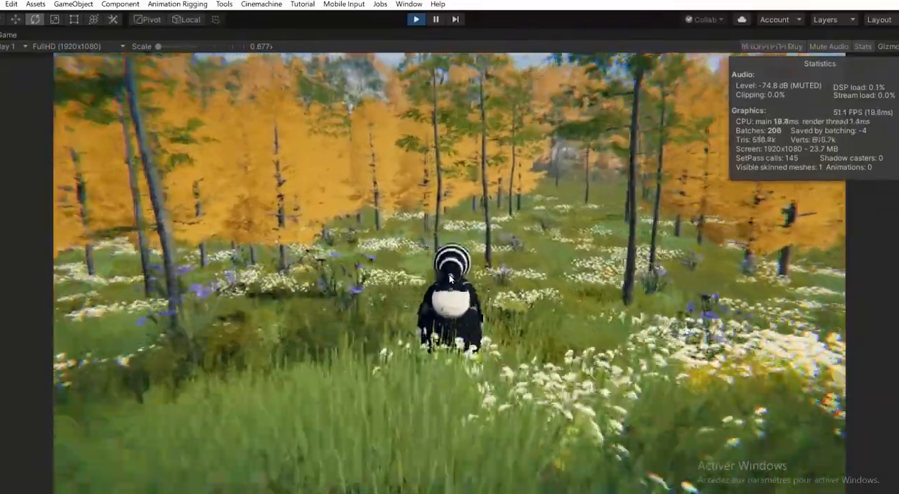
key(w)
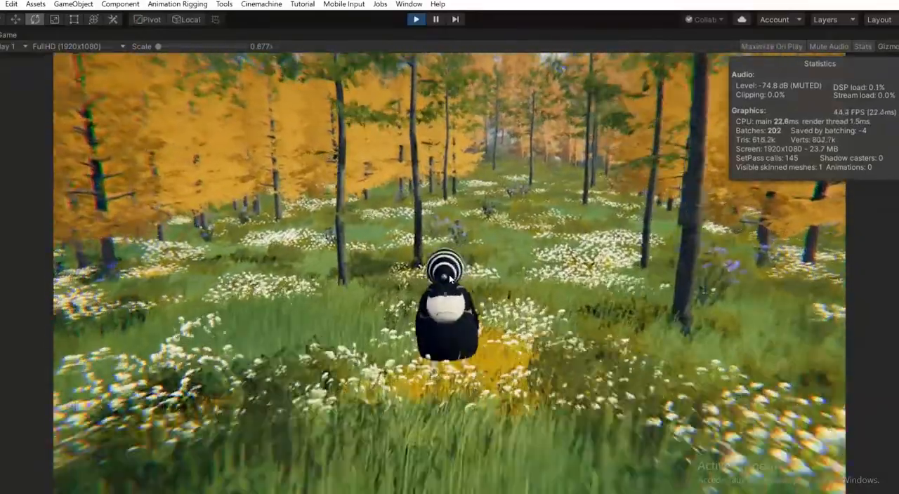
key(w)
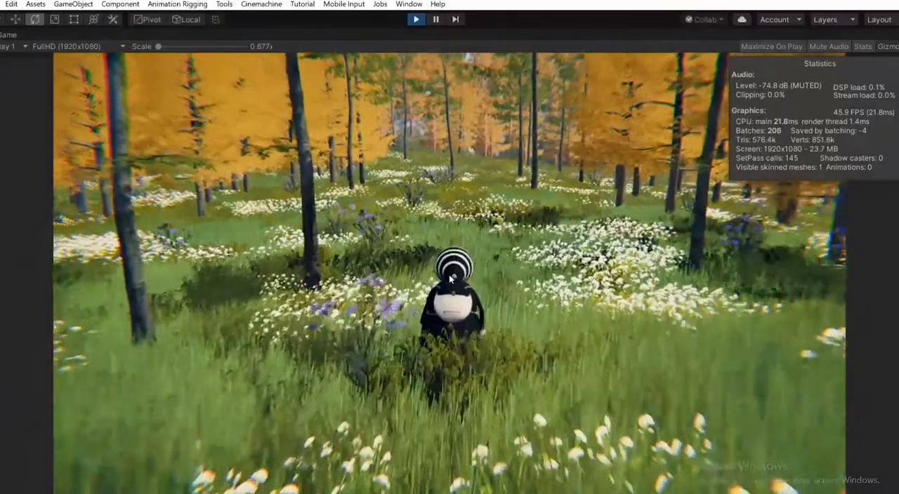
key(w)
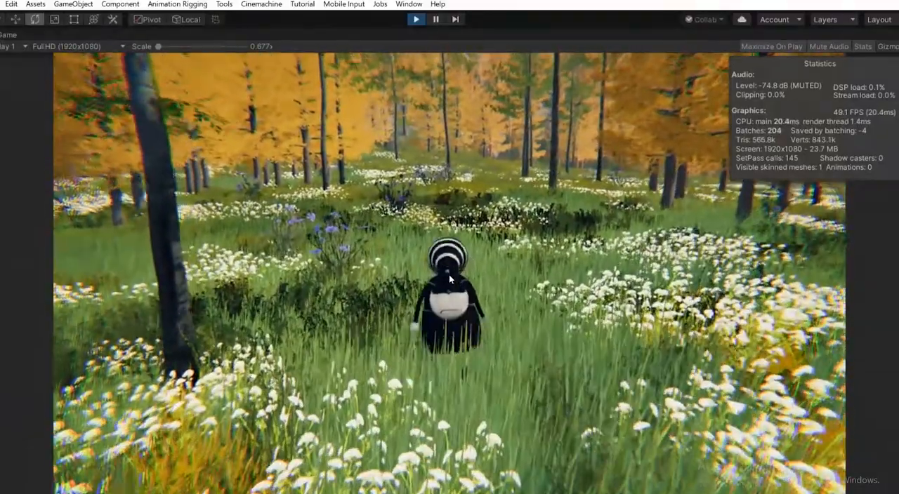
key(w)
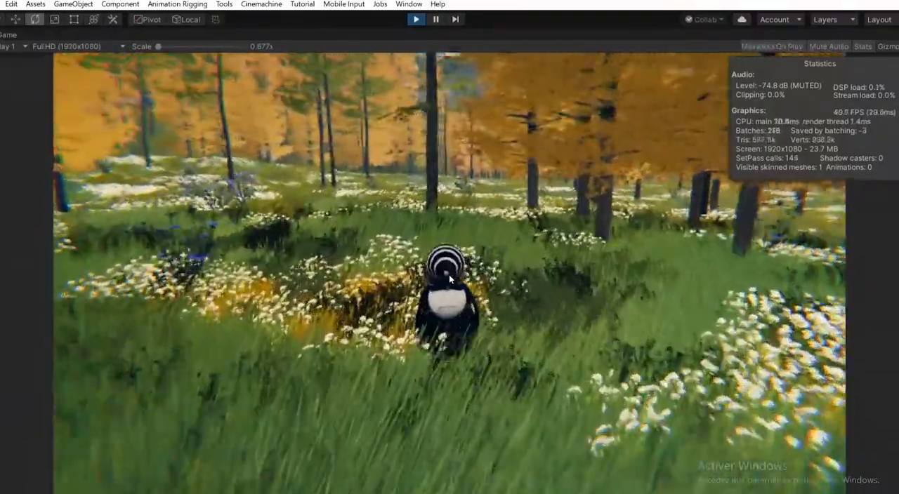
- Walk the character on across the flower meadows, past the rocky slope and under the orange trees to inspect the vegetation throughout the terrain
key(w)
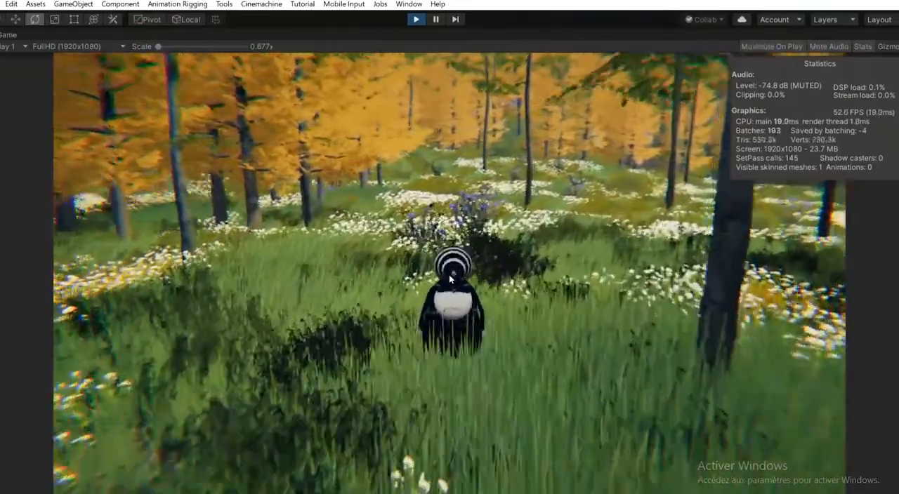
key(w)
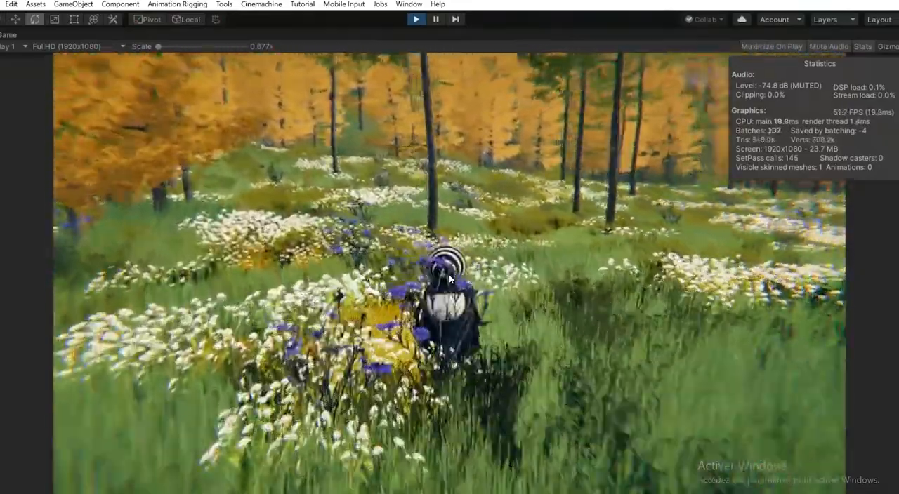
key(w)
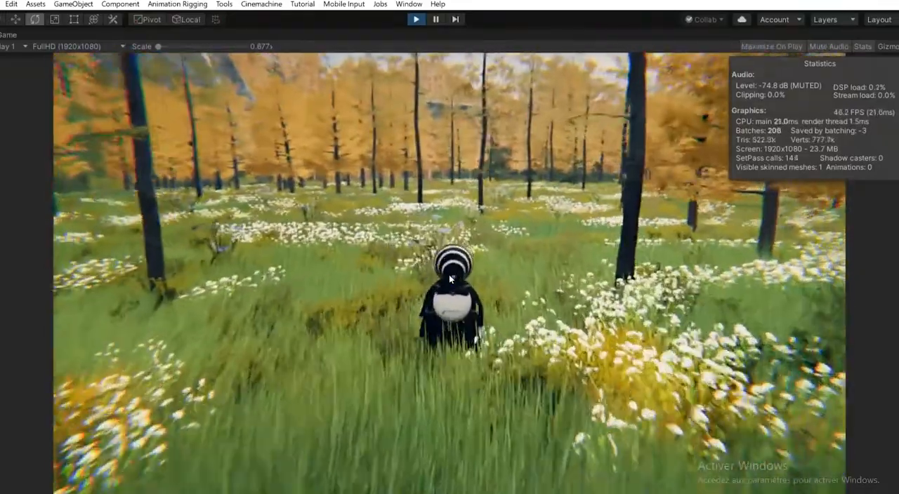
key(w)
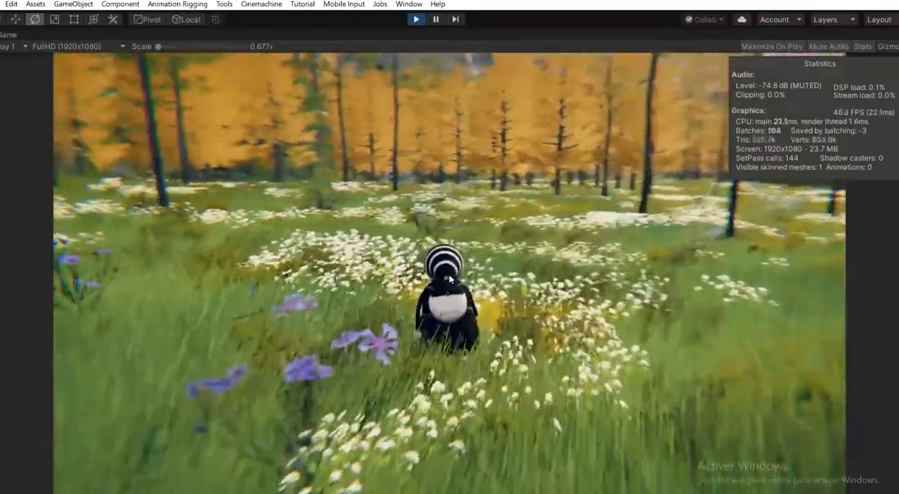
key(w)
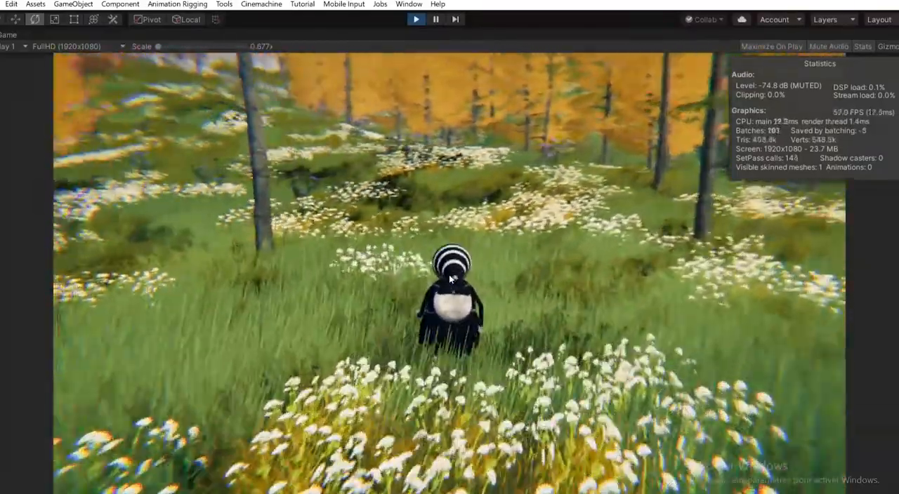
key(w)
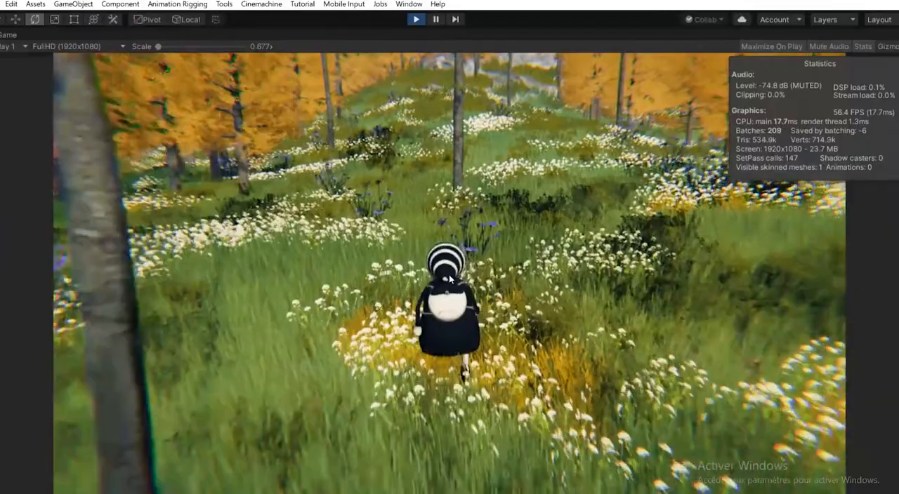
key(w)
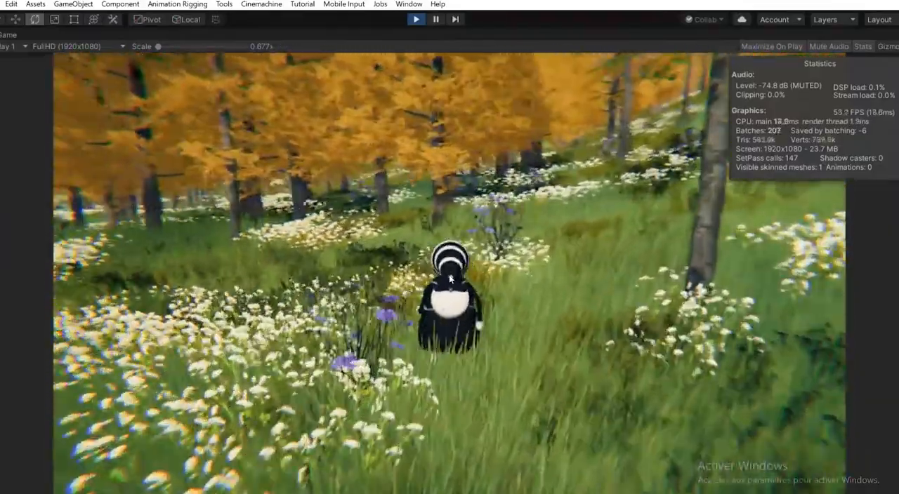
key(w)
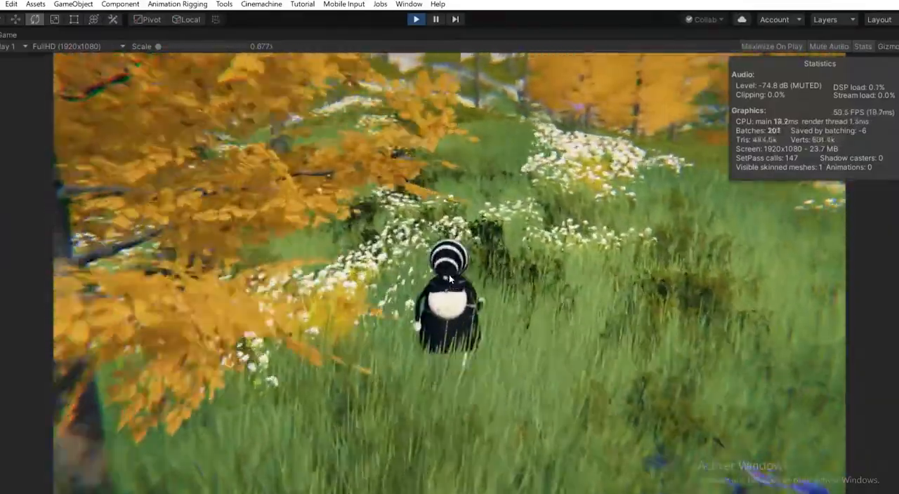
key(w)
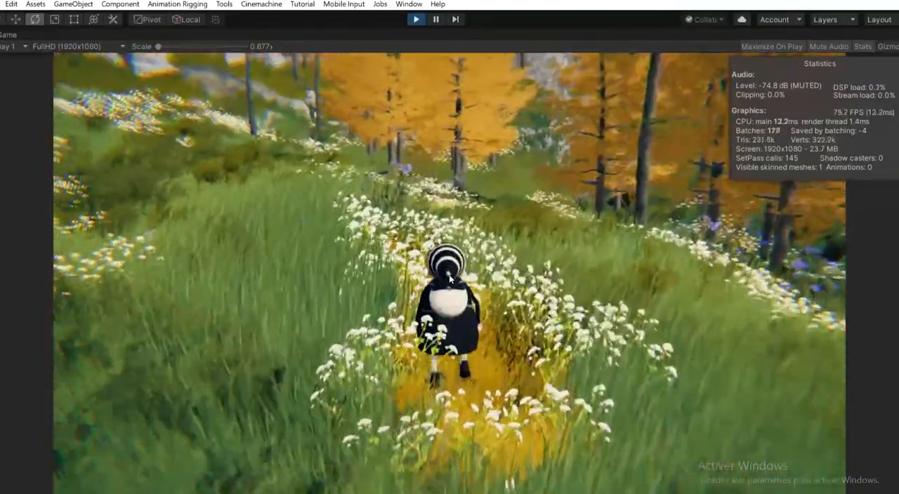
key(w)
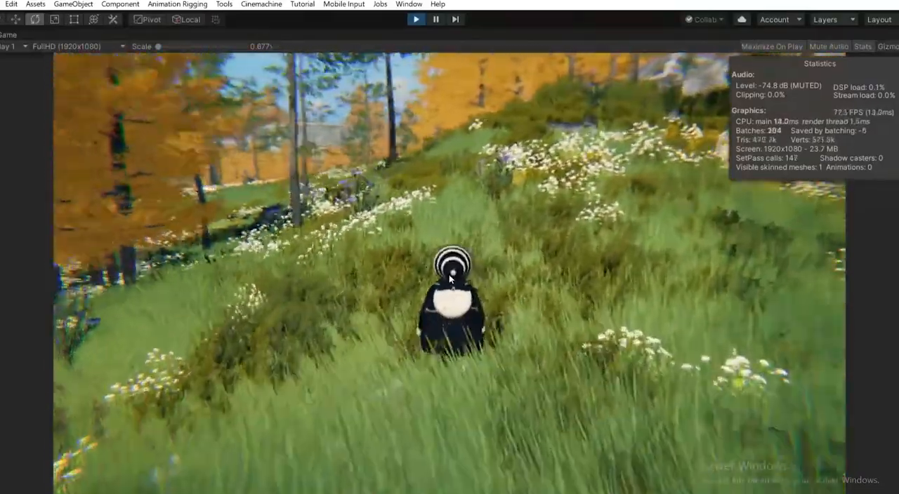
key(w)
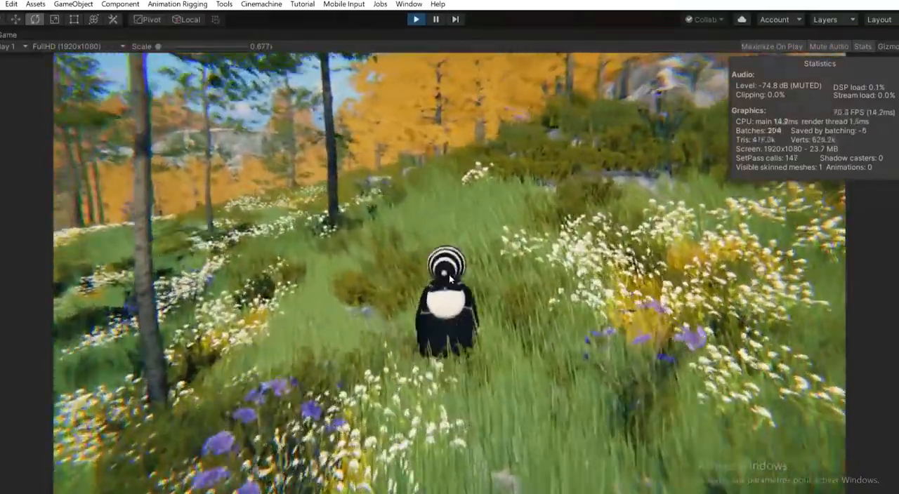
key(w)
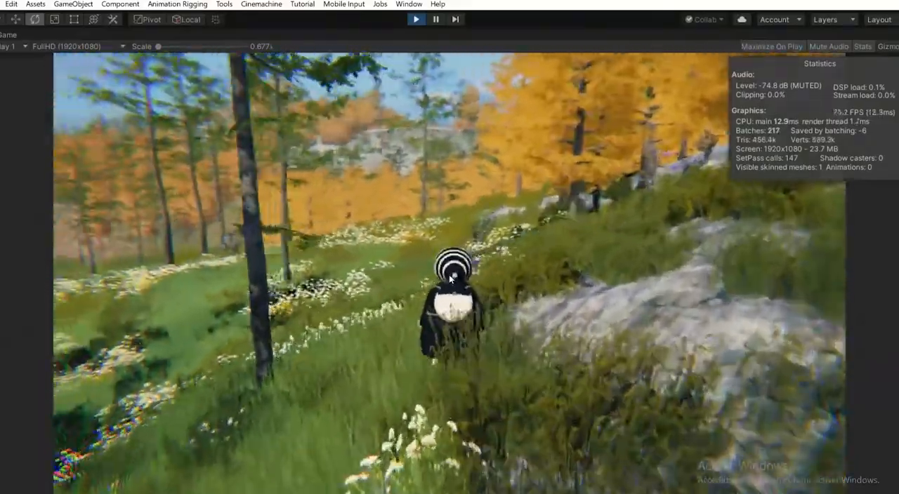
key(w)
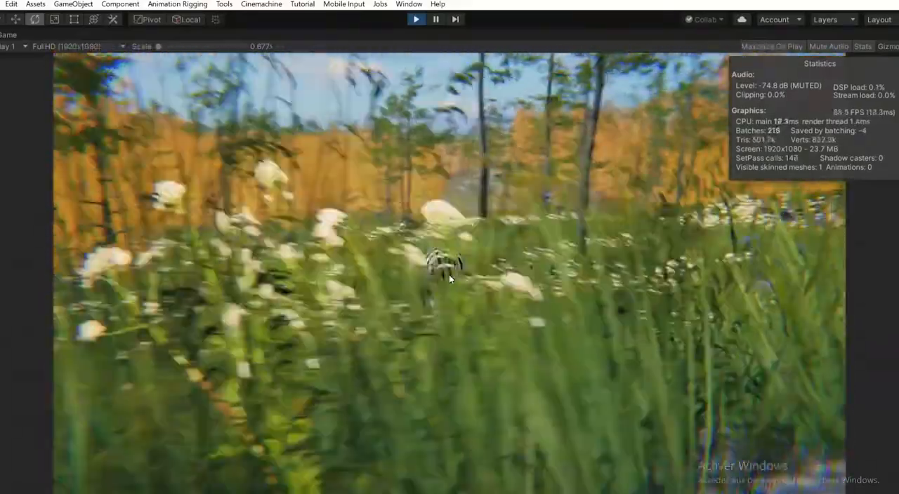
key(w)
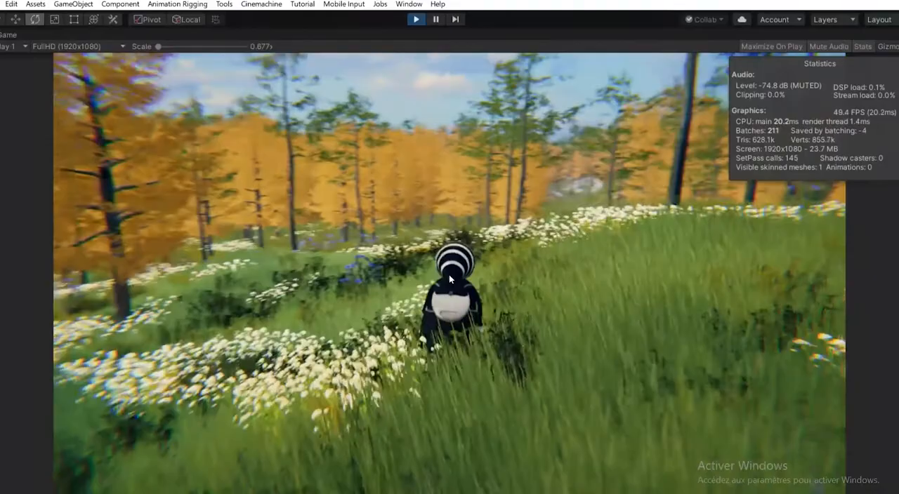
key(w)
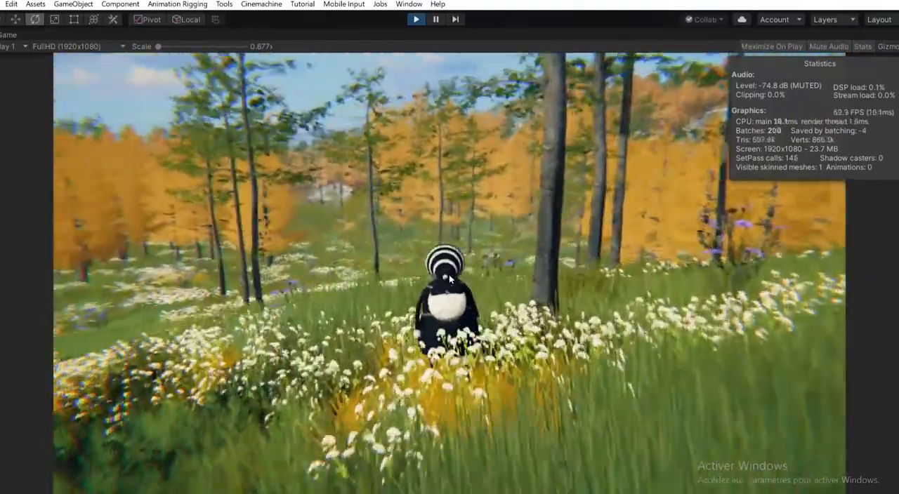
key(w)
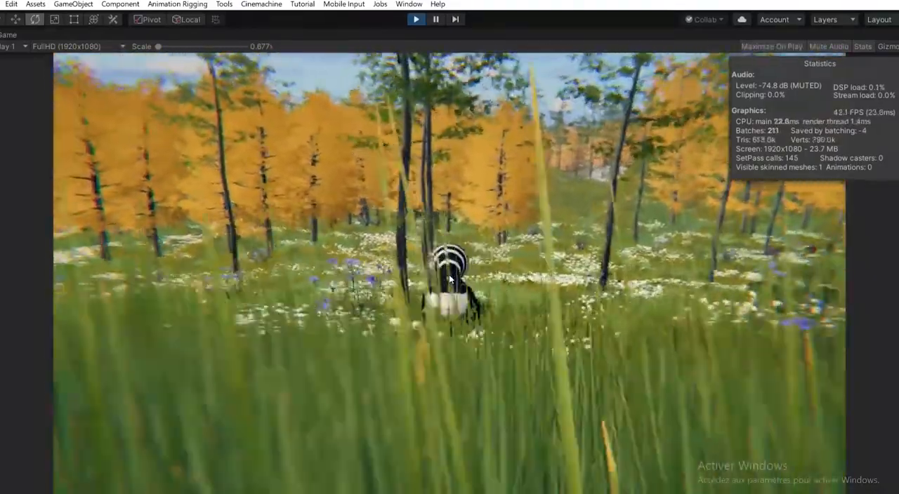
key(w)
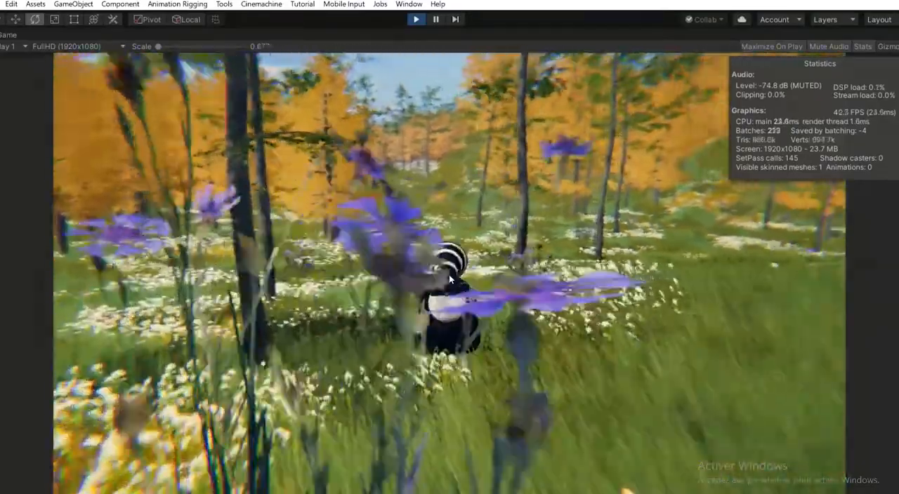
key(w)
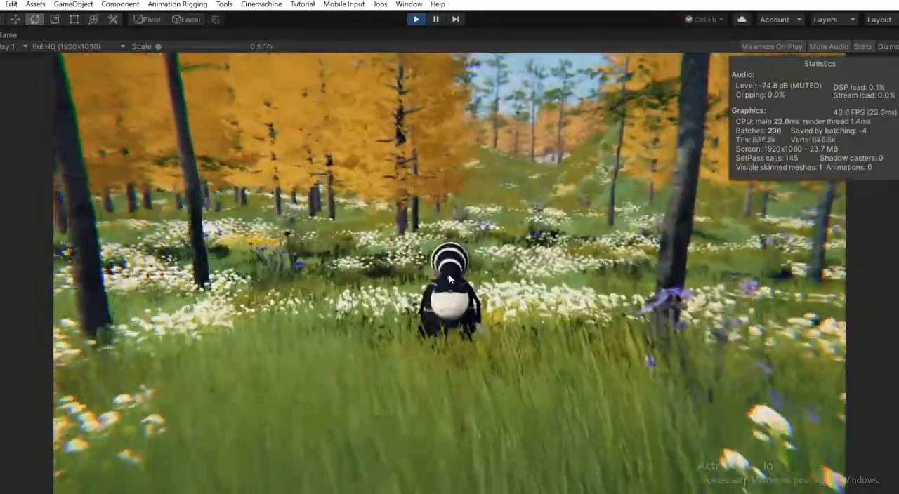
key(w)
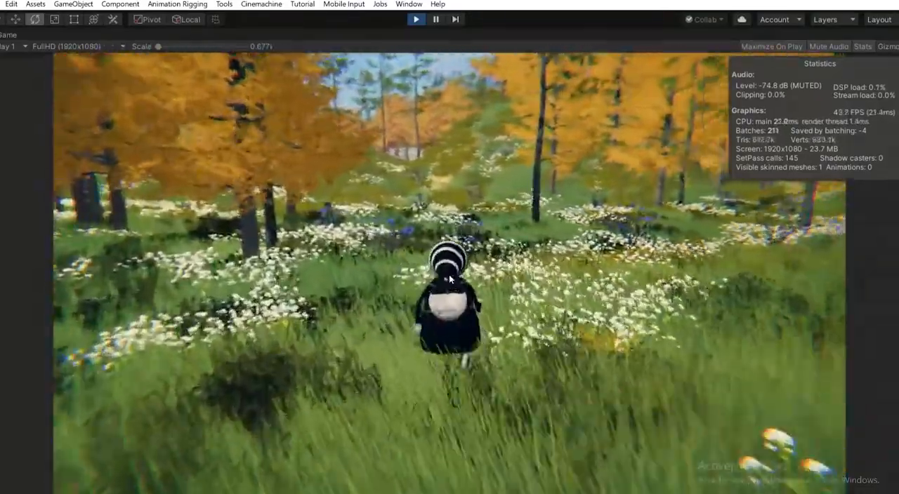
key(w)
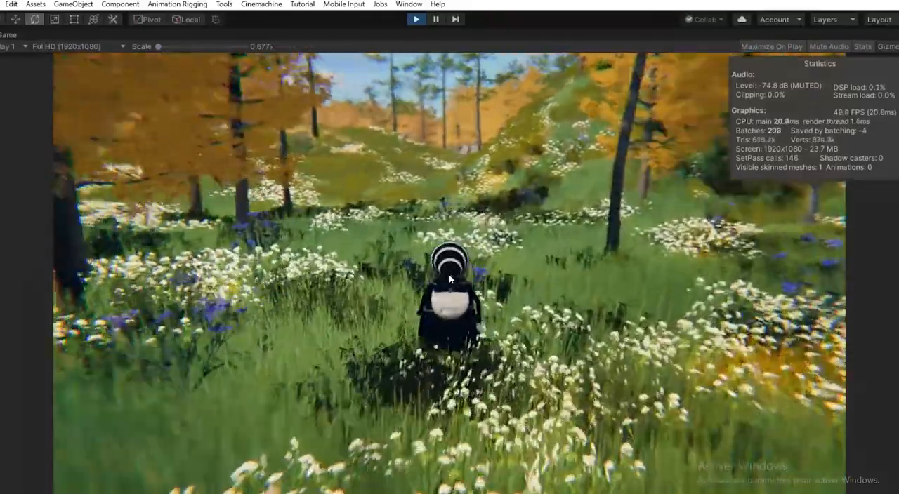
key(w)
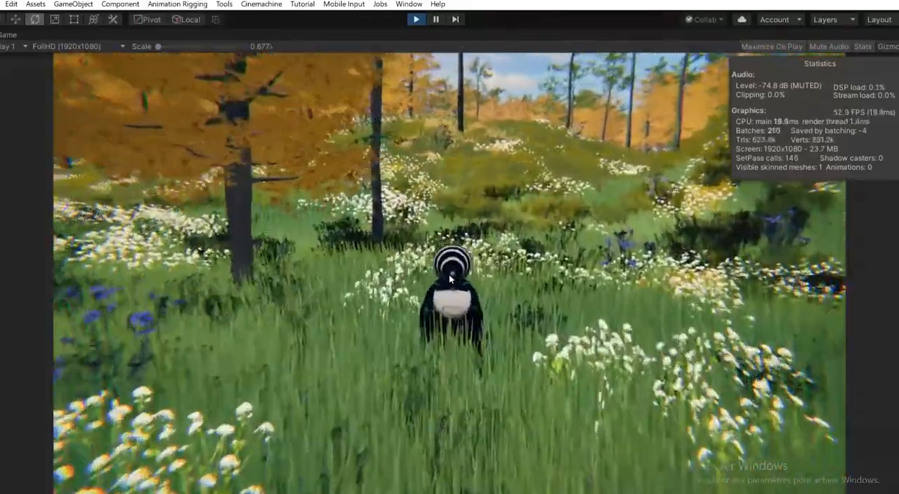
key(w)
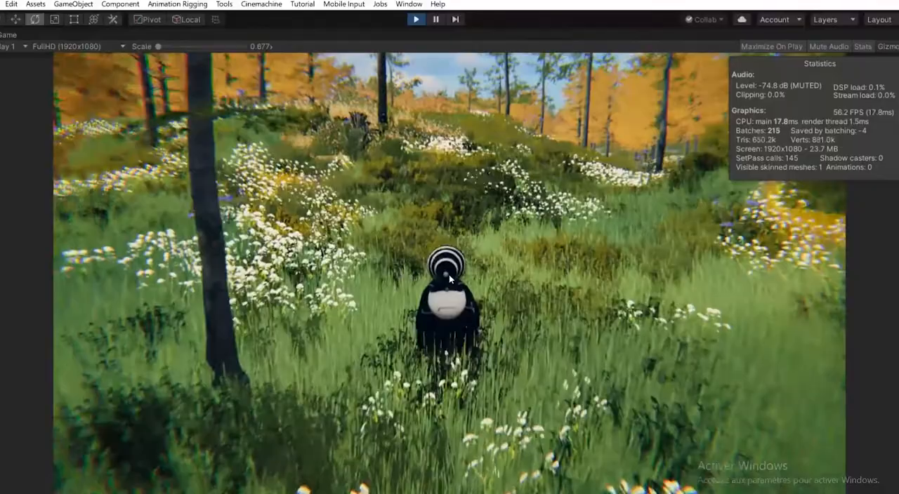
key(w)
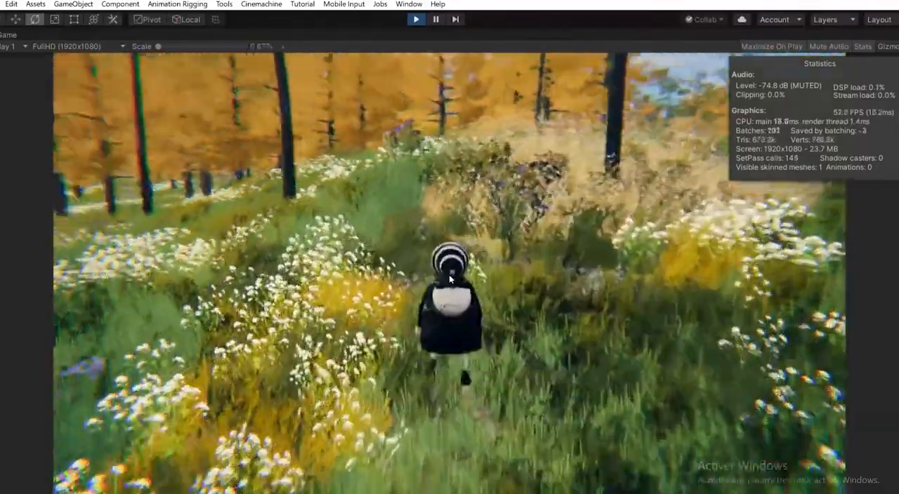
key(w)
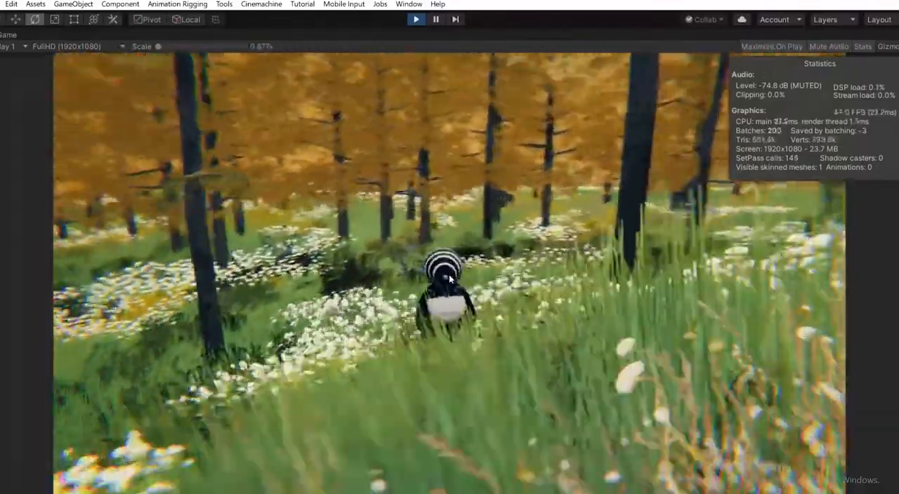
key(w)
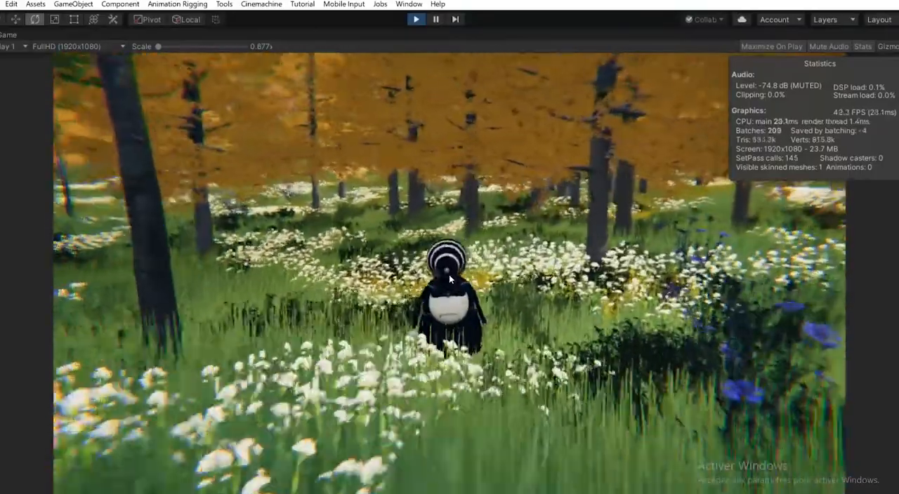
key(w)
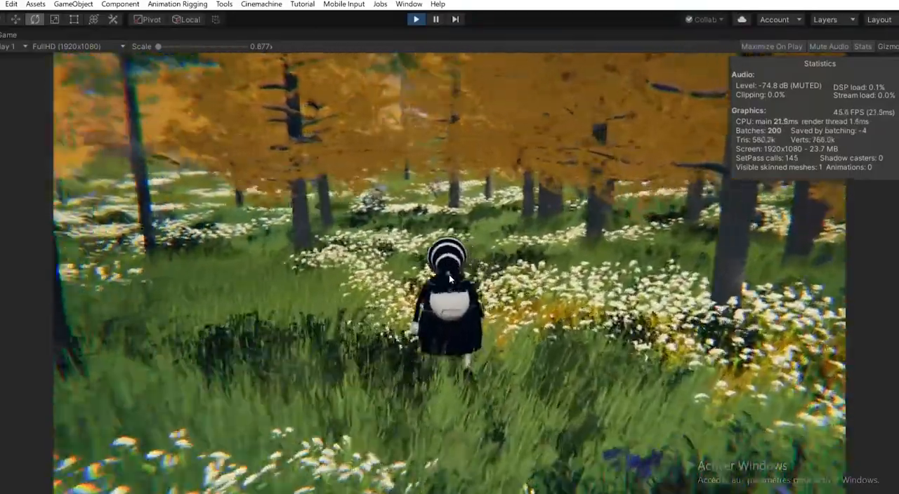
key(w)
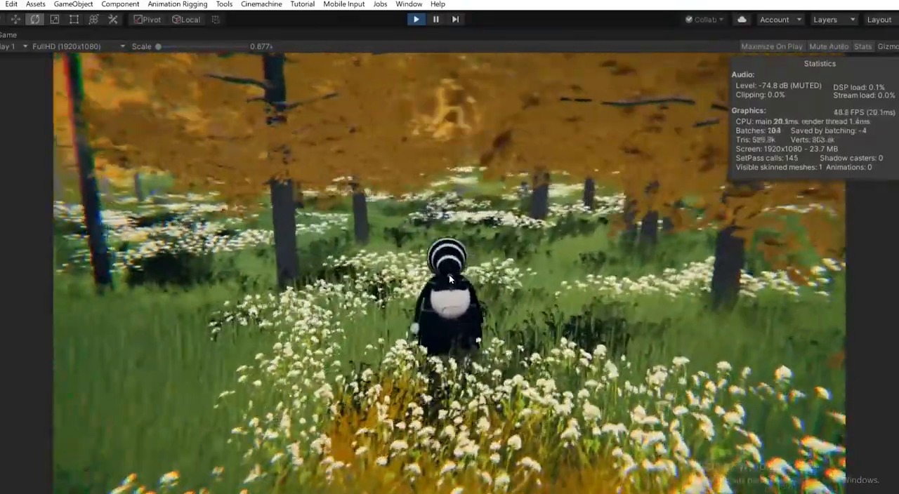
key(w)
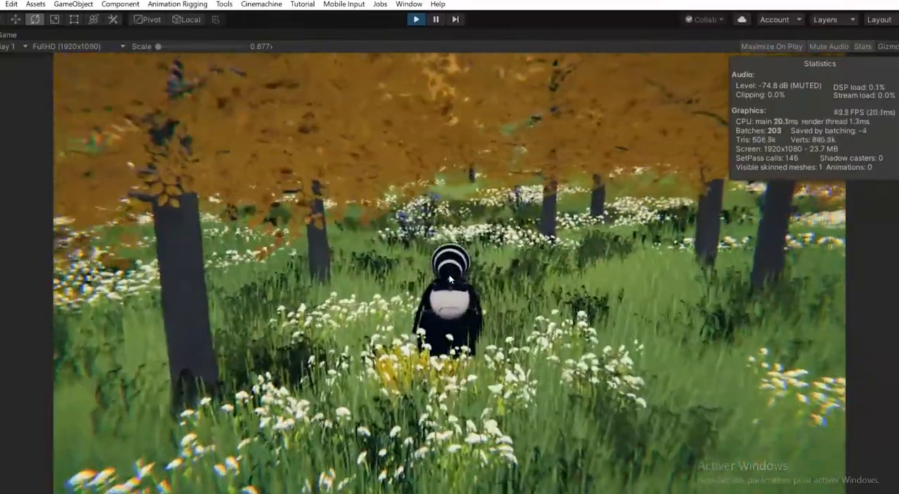
key(w)
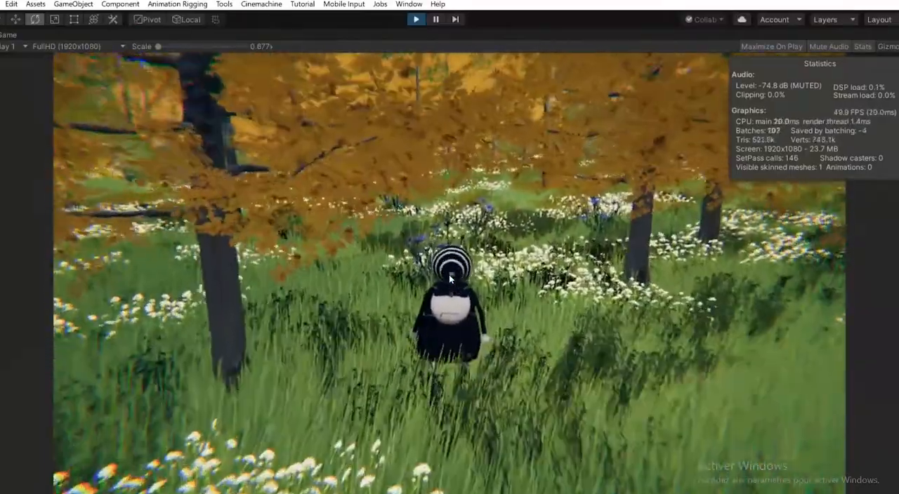
key(w)
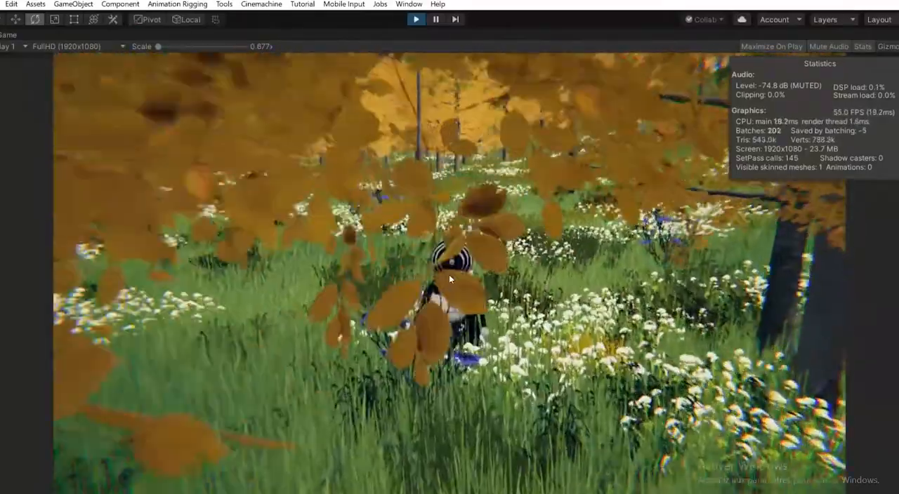
key(w)
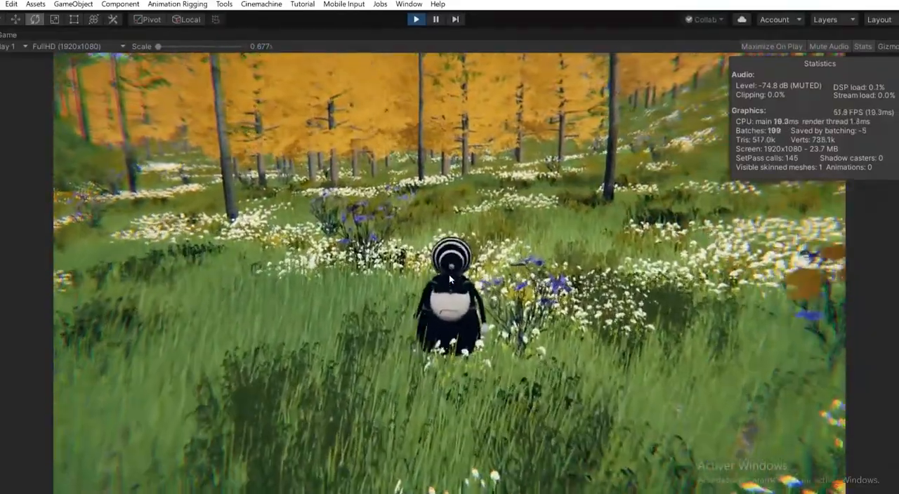
key(w)
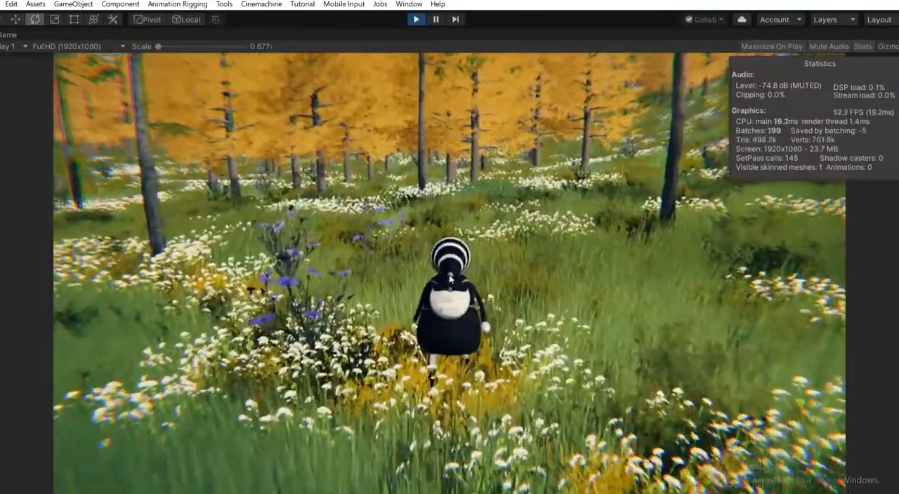
key(w)
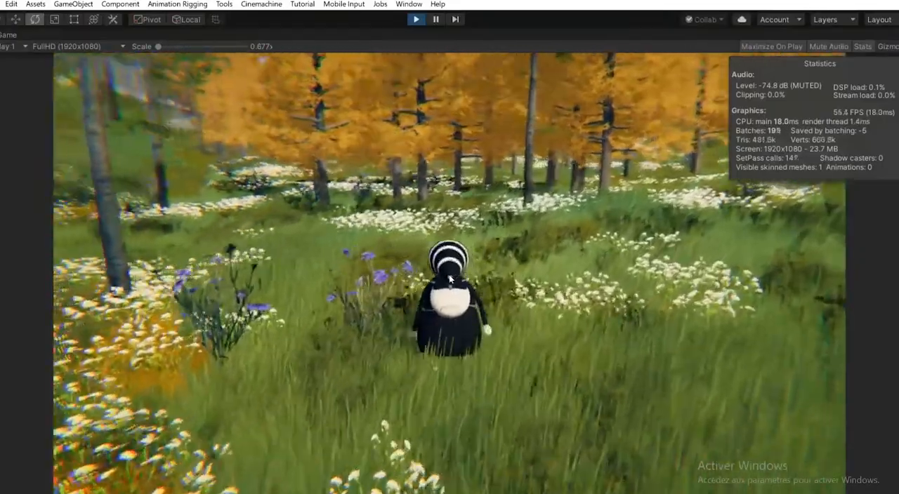
key(w)
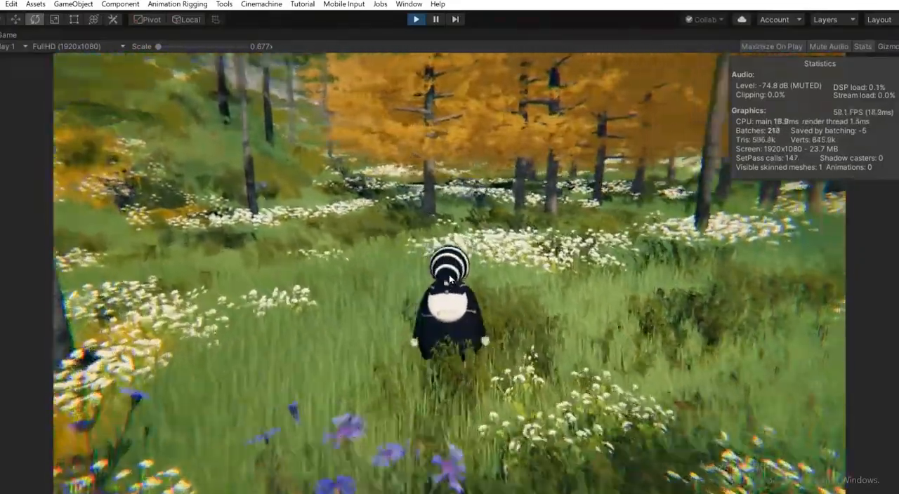
key(w)
key(w)
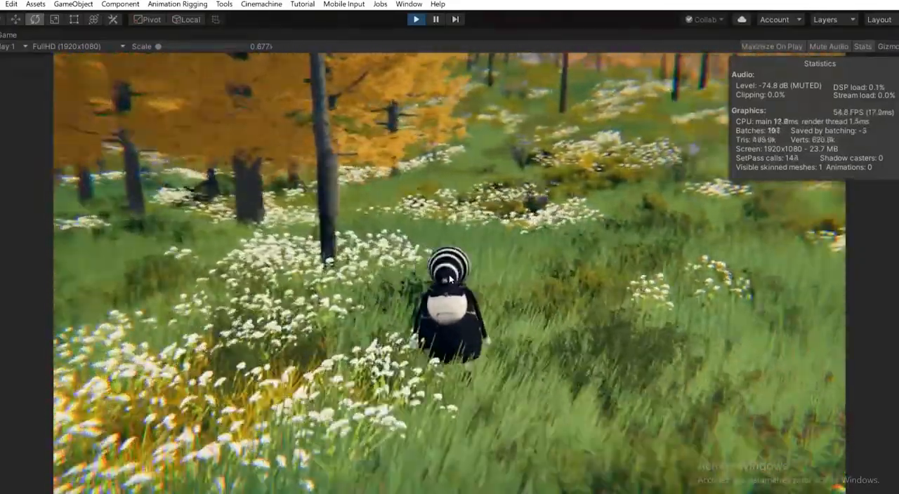
key(w)
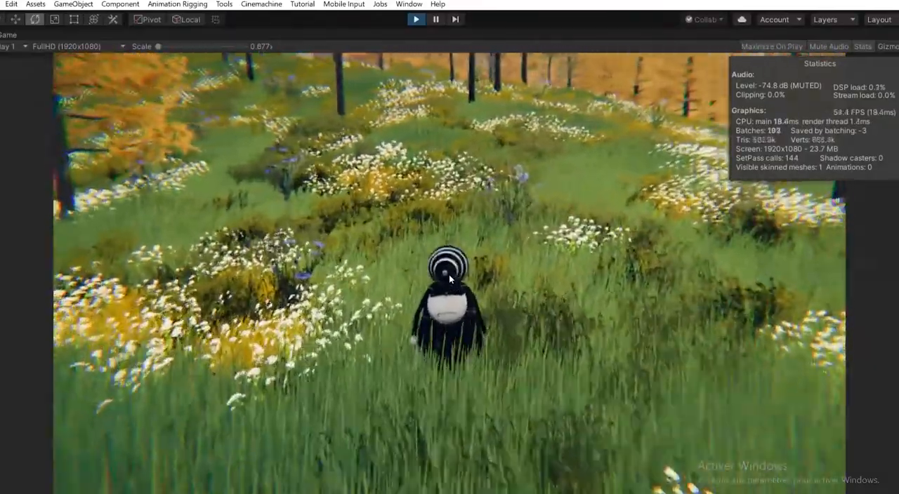
key(w)
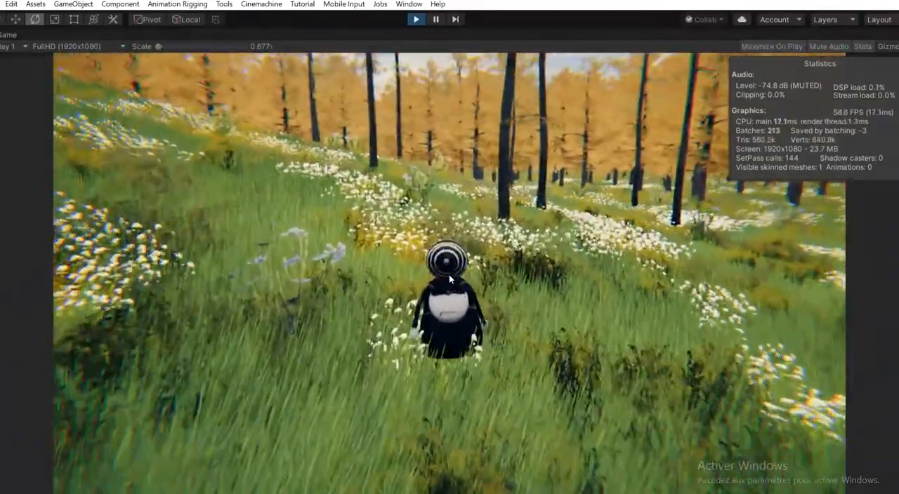
key(w)
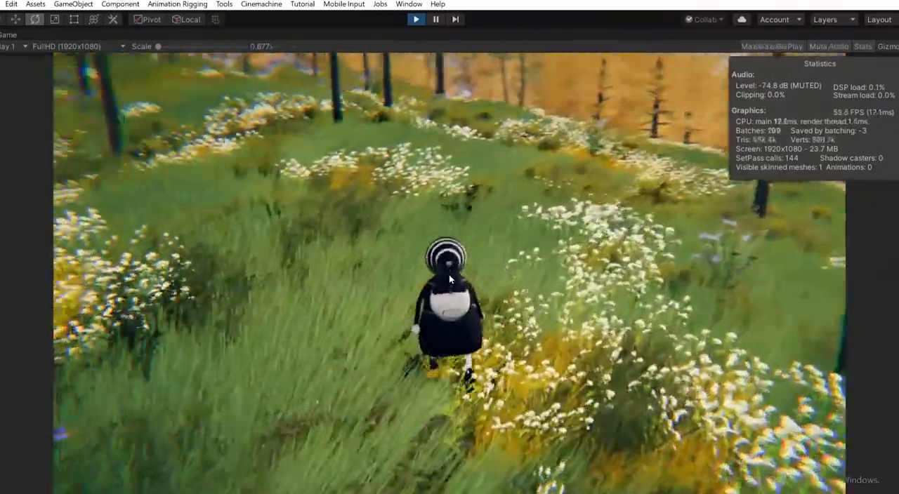
key(w)
key(w)
key(w)
key(w)
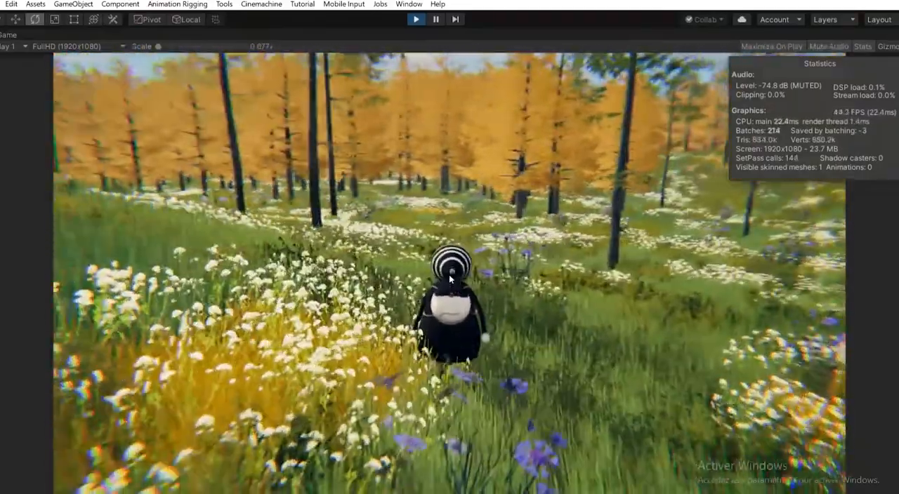